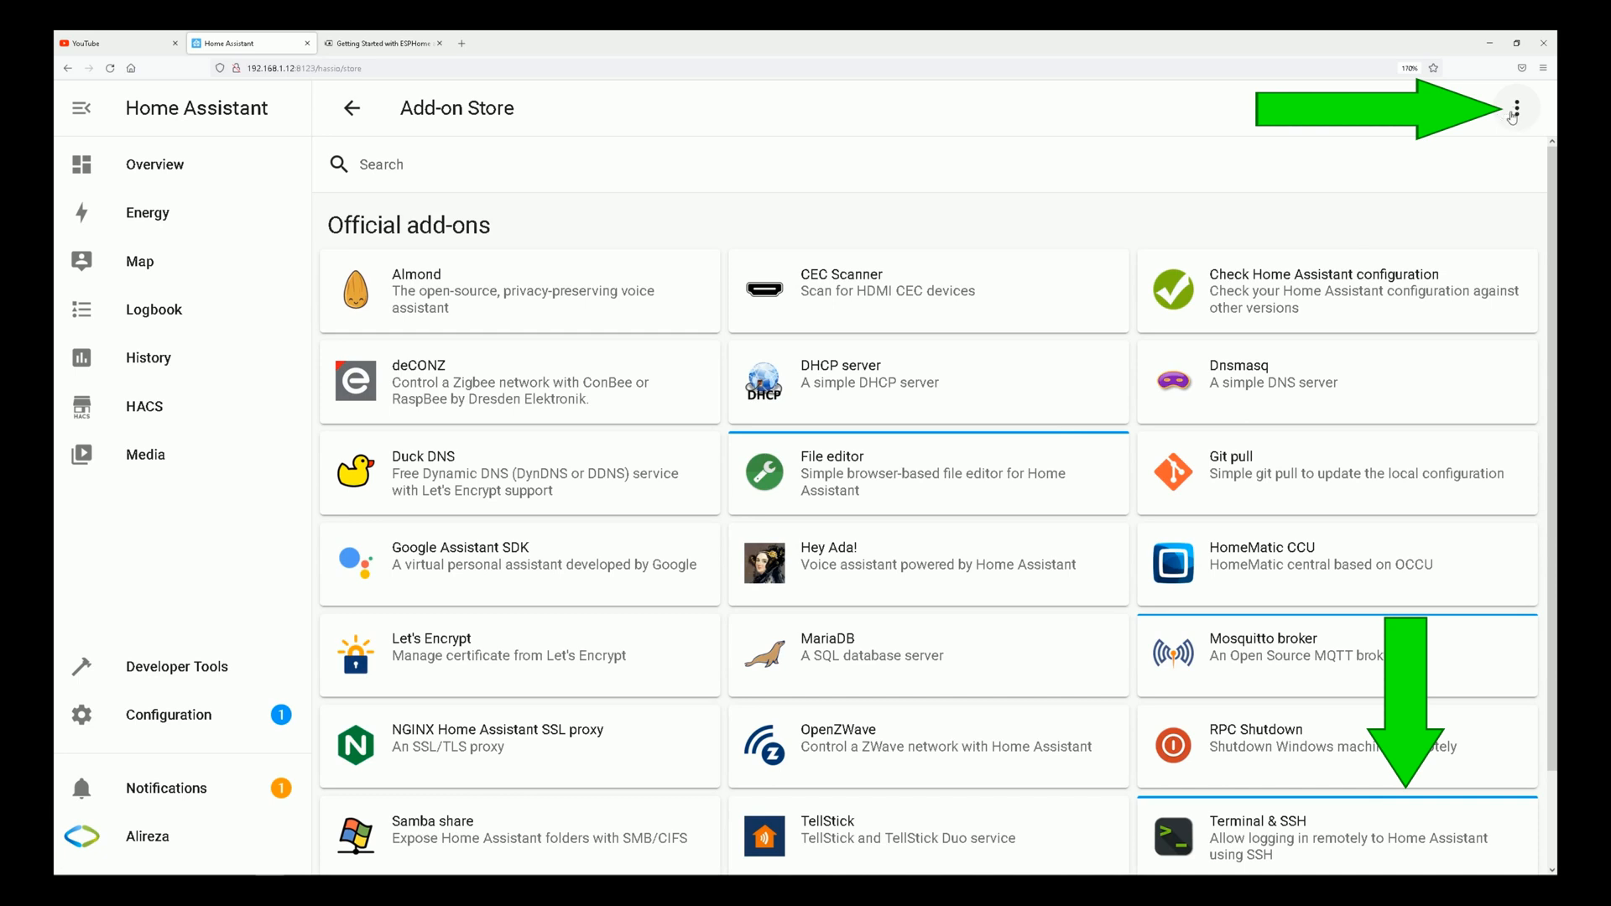
Open the add-on repositories manager and follow the Add Repository link in the ESPHome getting started guide.
left_click(1516, 109)
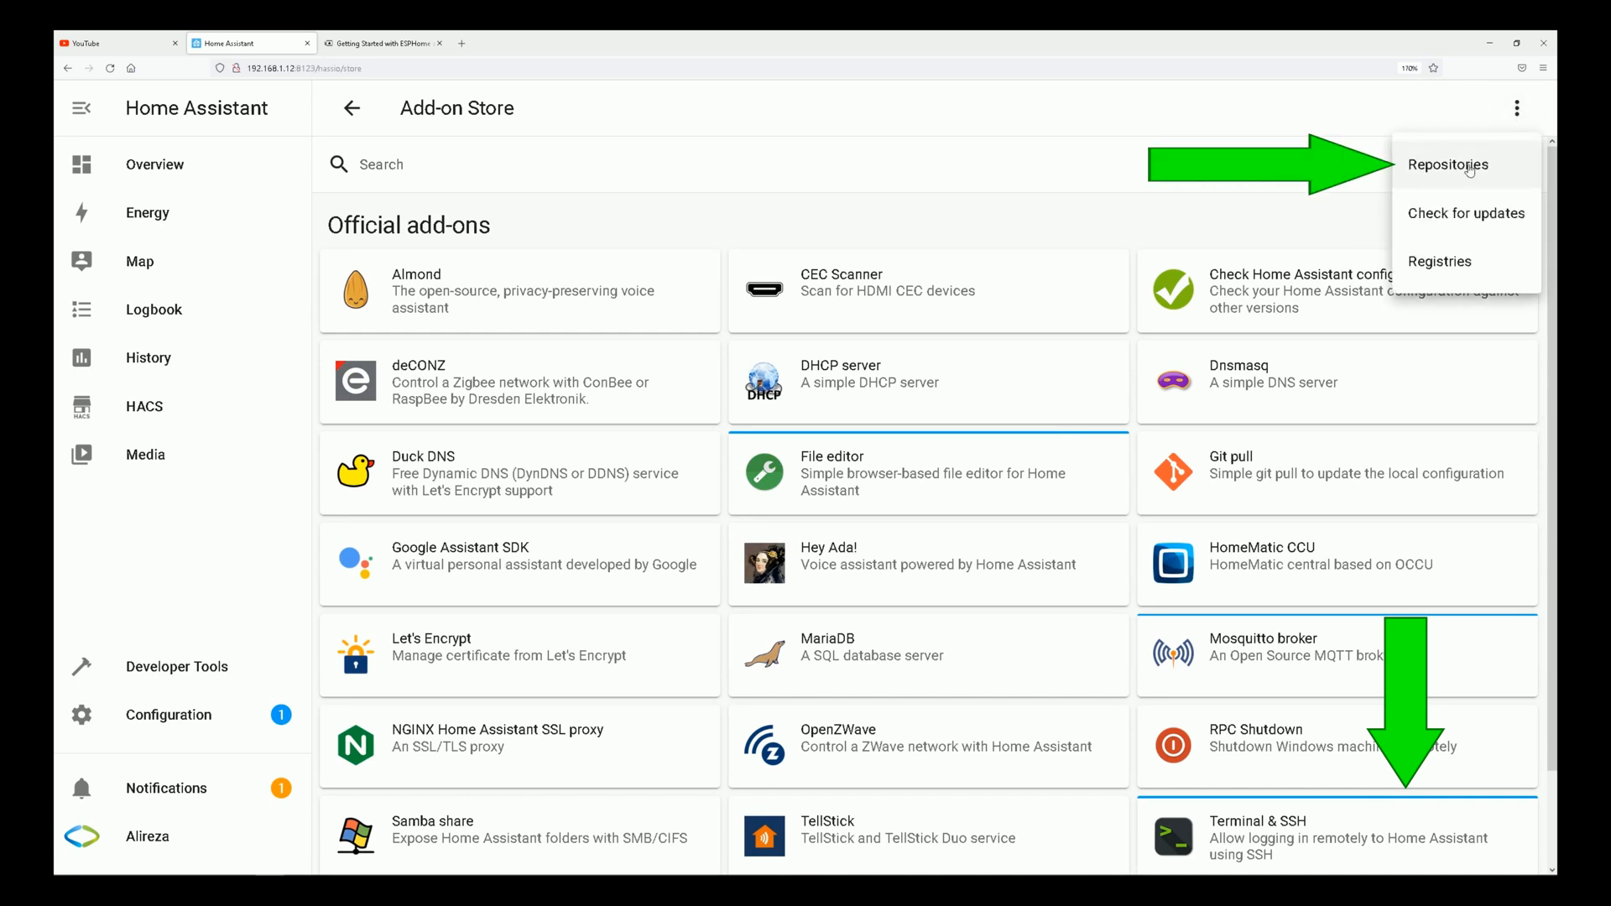
left_click(1469, 167)
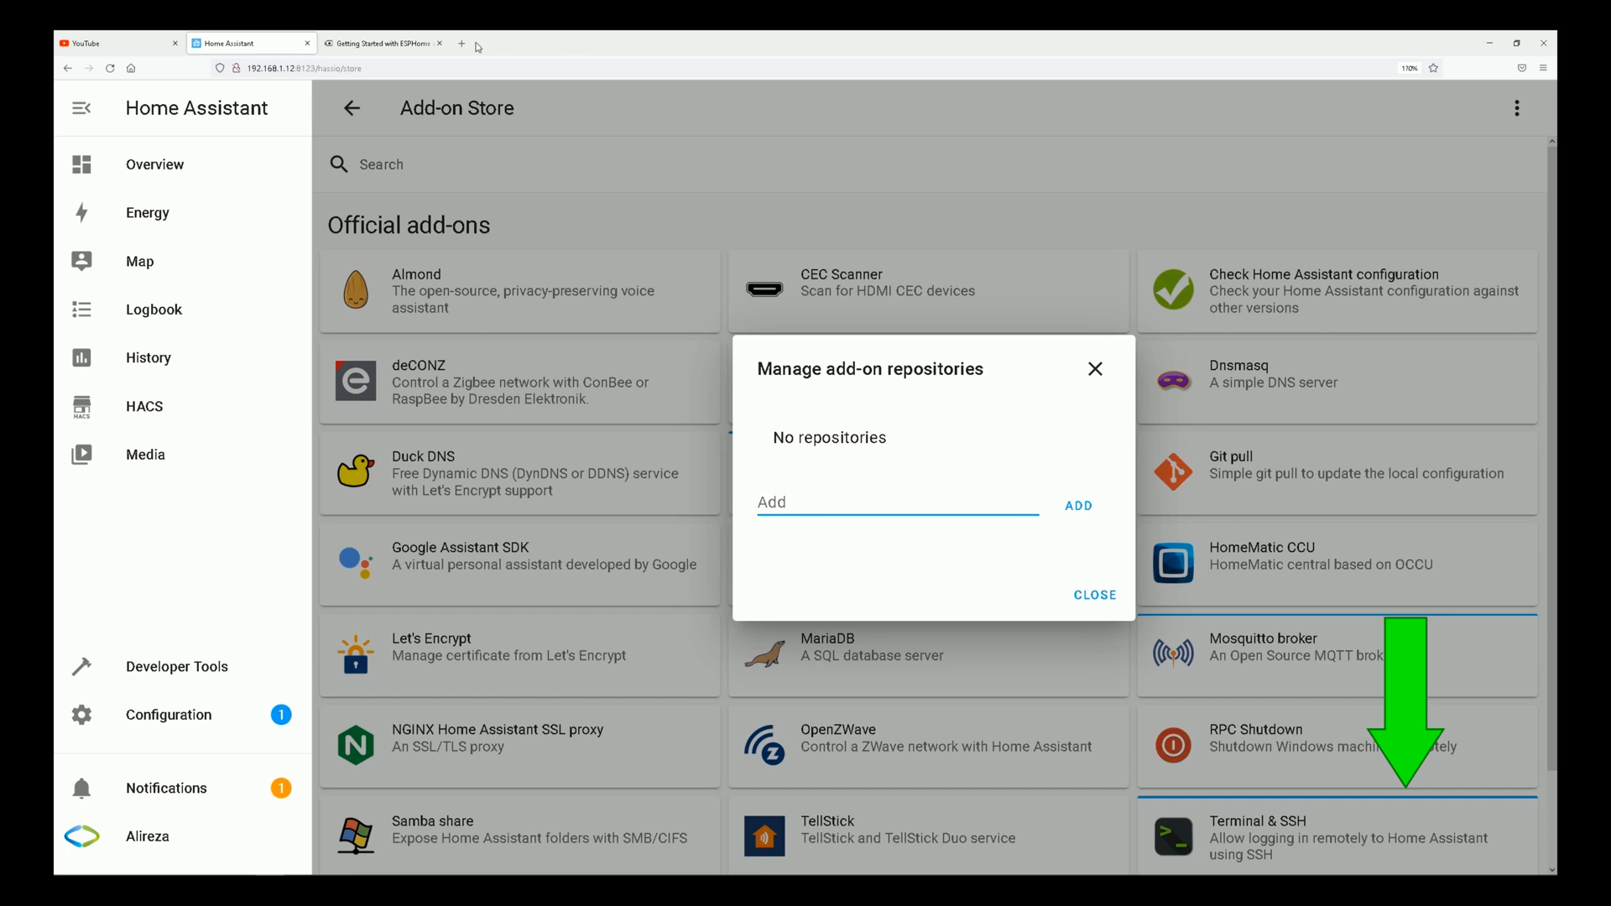
left_click(366, 44)
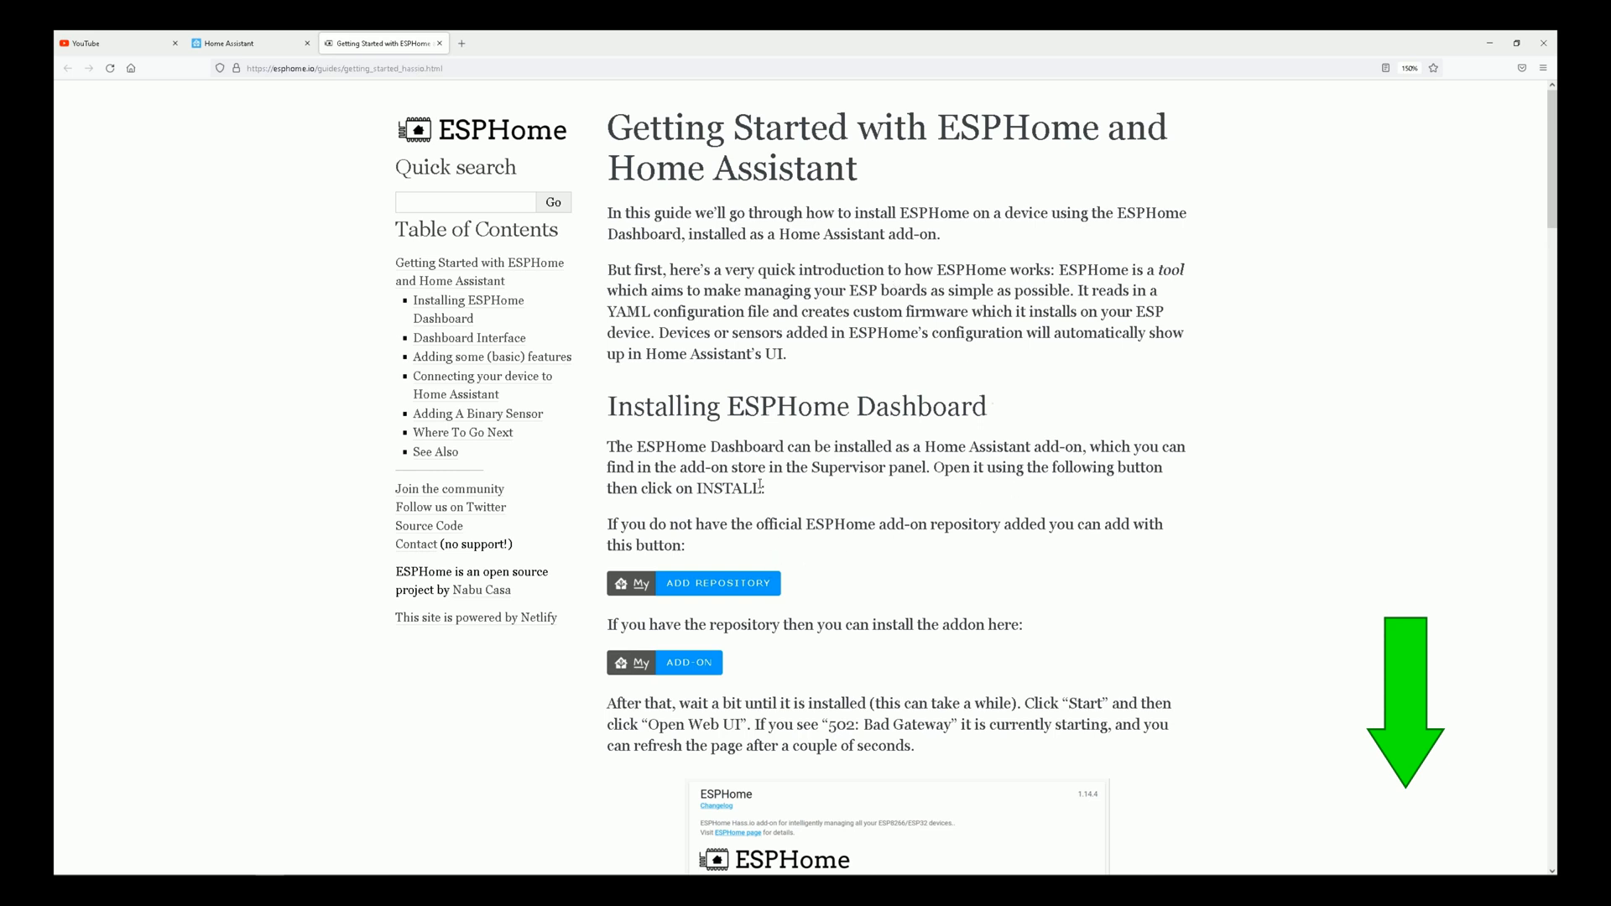
left_click(701, 585)
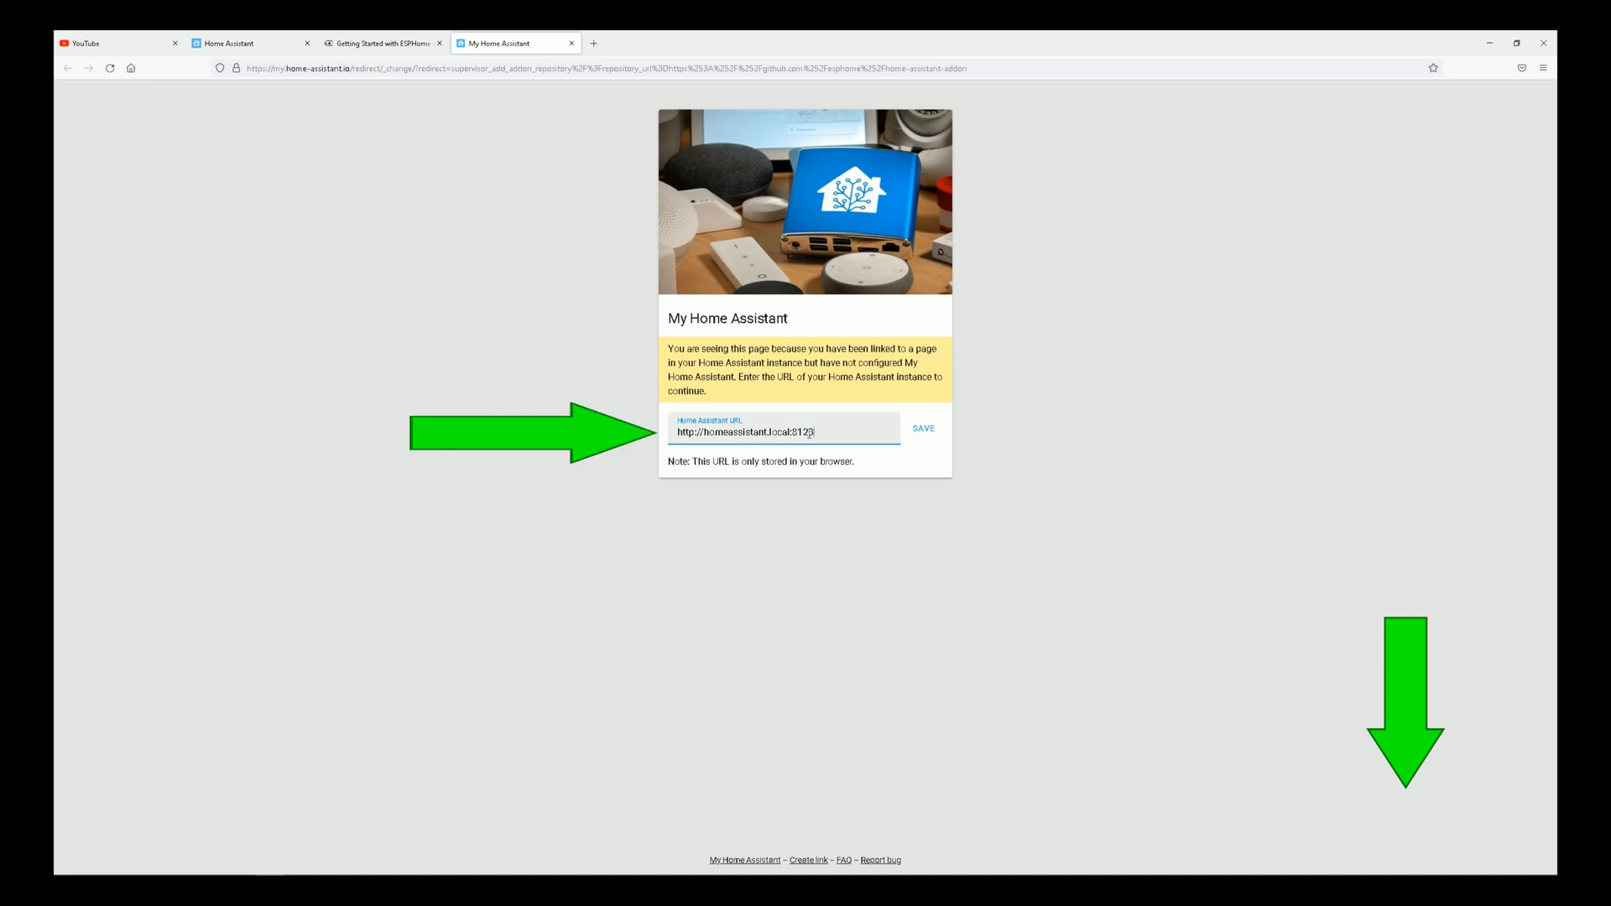
left_click_drag(810, 433, 706, 423)
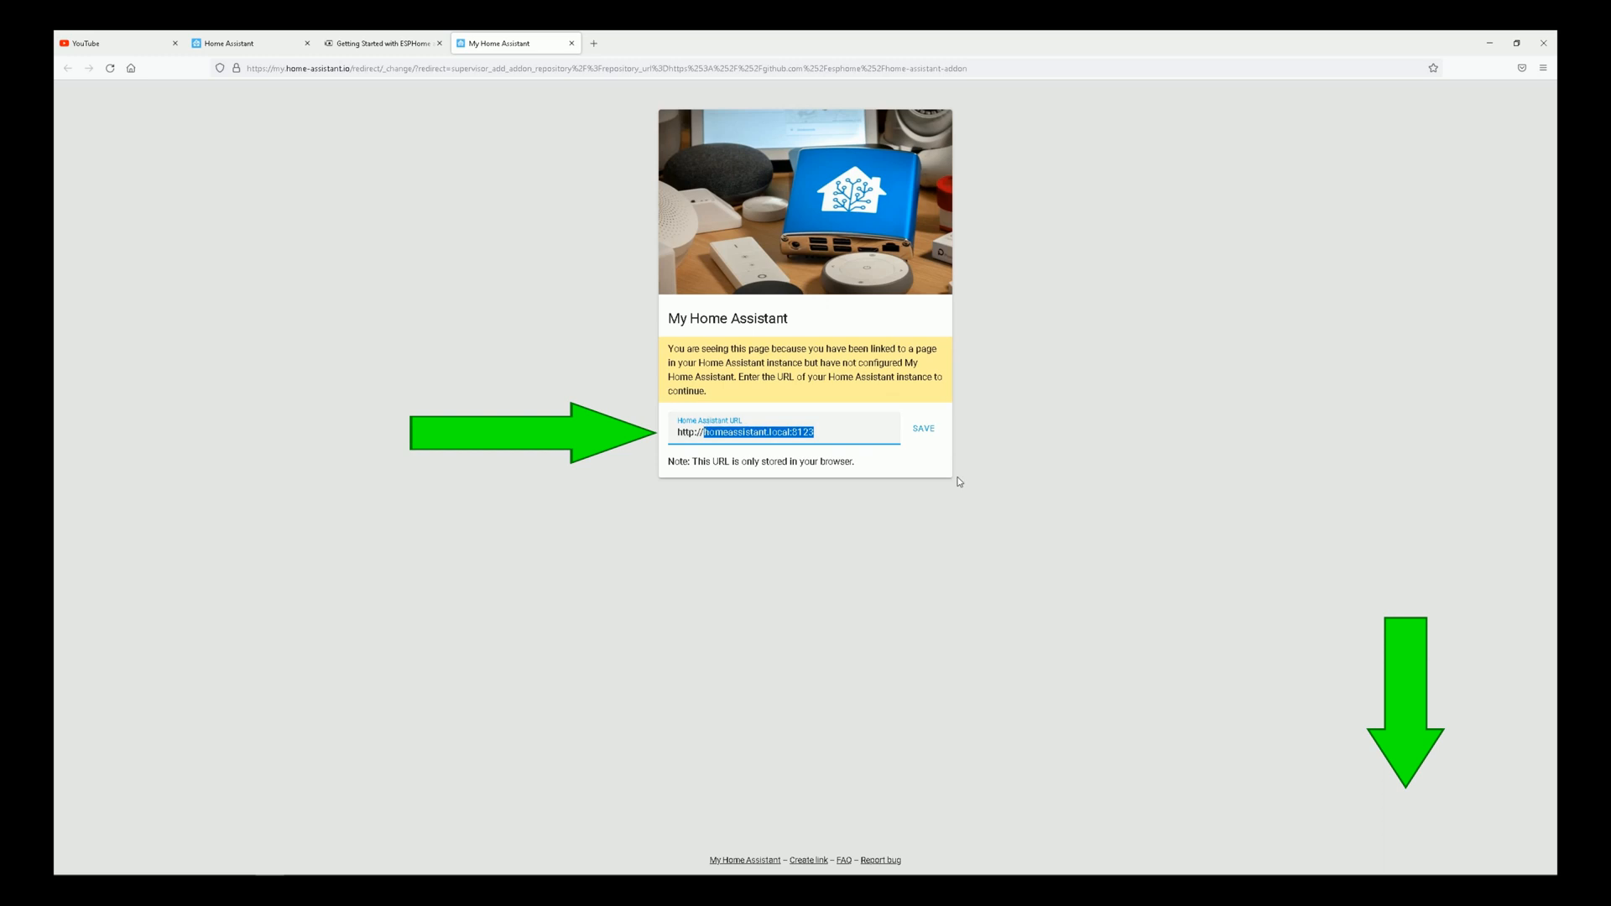
type("192.168.1.12:8123")
left_click(930, 432)
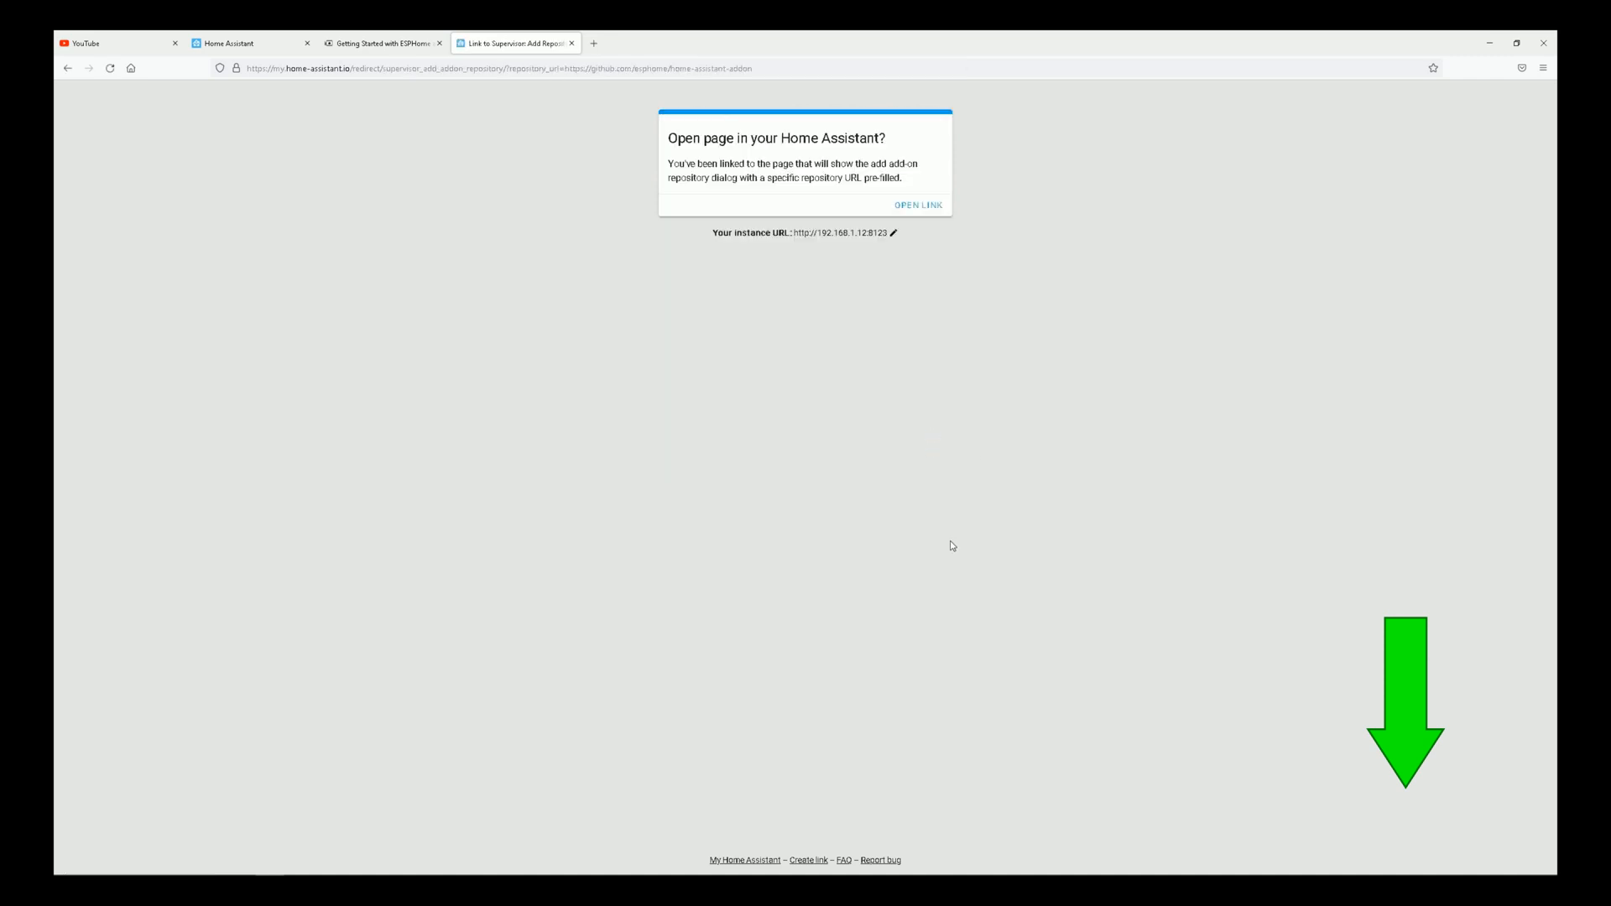
left_click(919, 207)
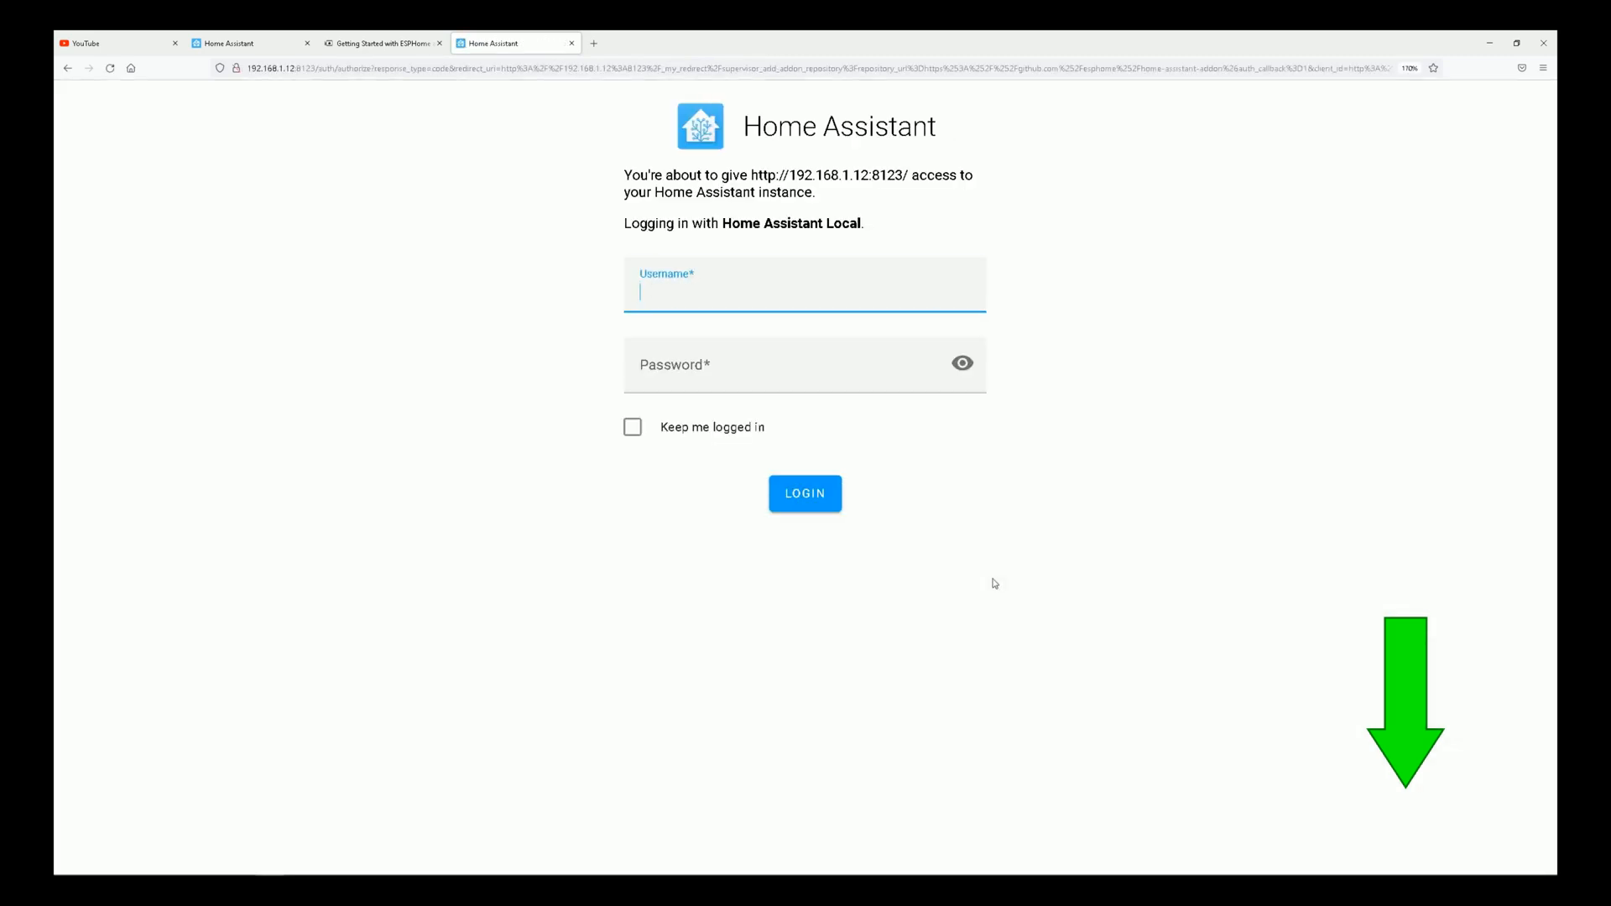
Log in to Home Assistant with the account username and password, enabling Keep me logged in.
type("Alireza")
key("Tab")
type("******")
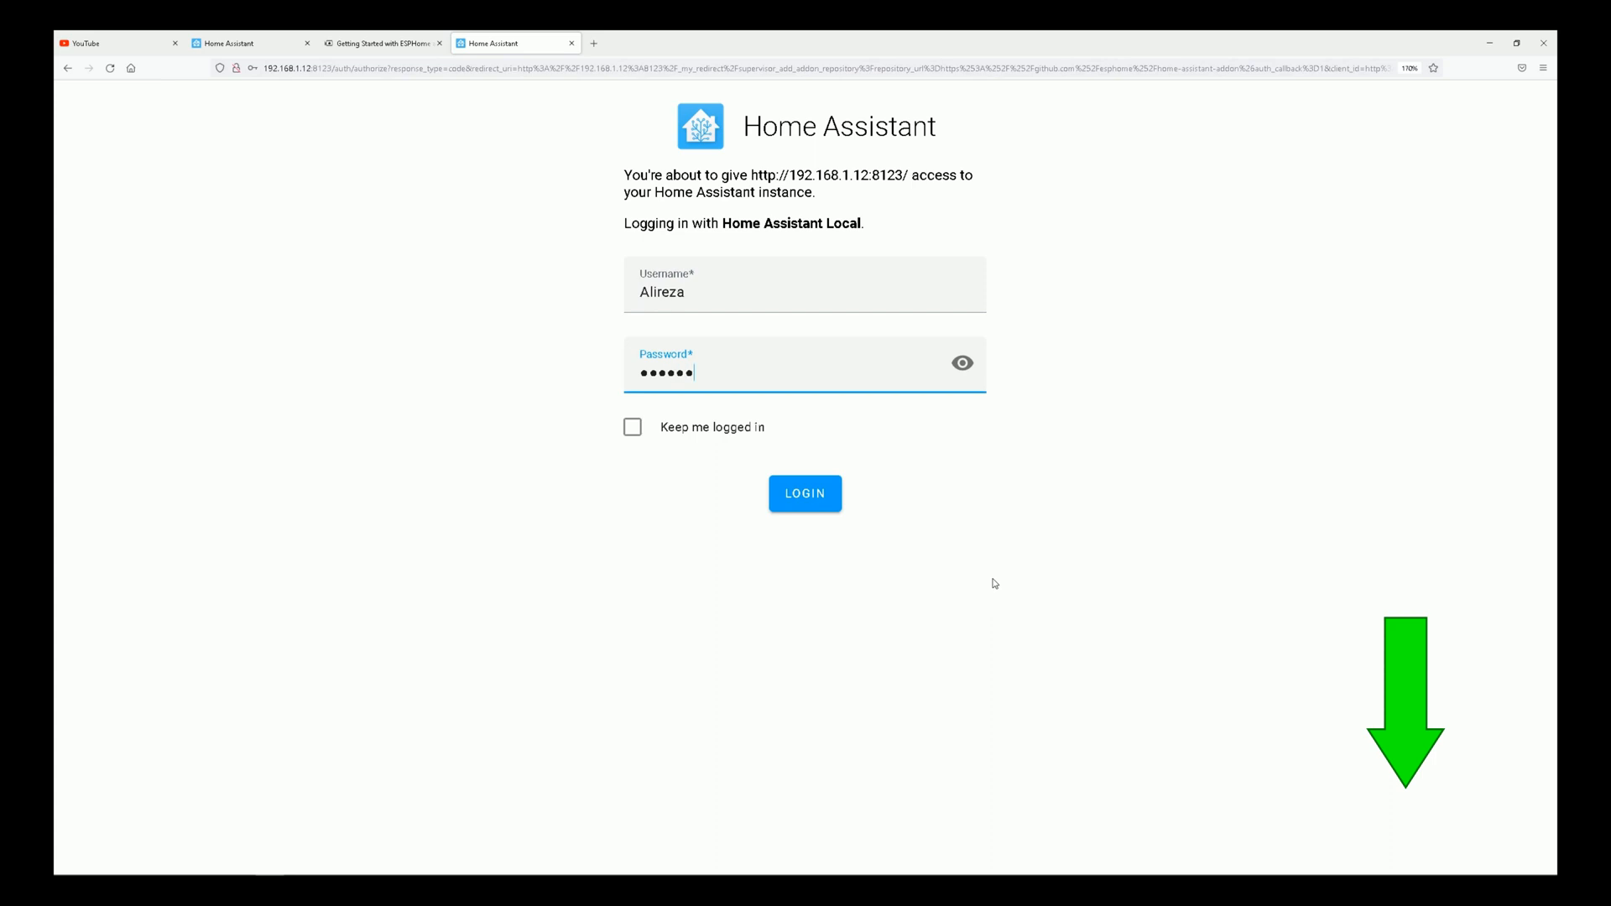
type("***")
left_click(634, 432)
left_click(807, 510)
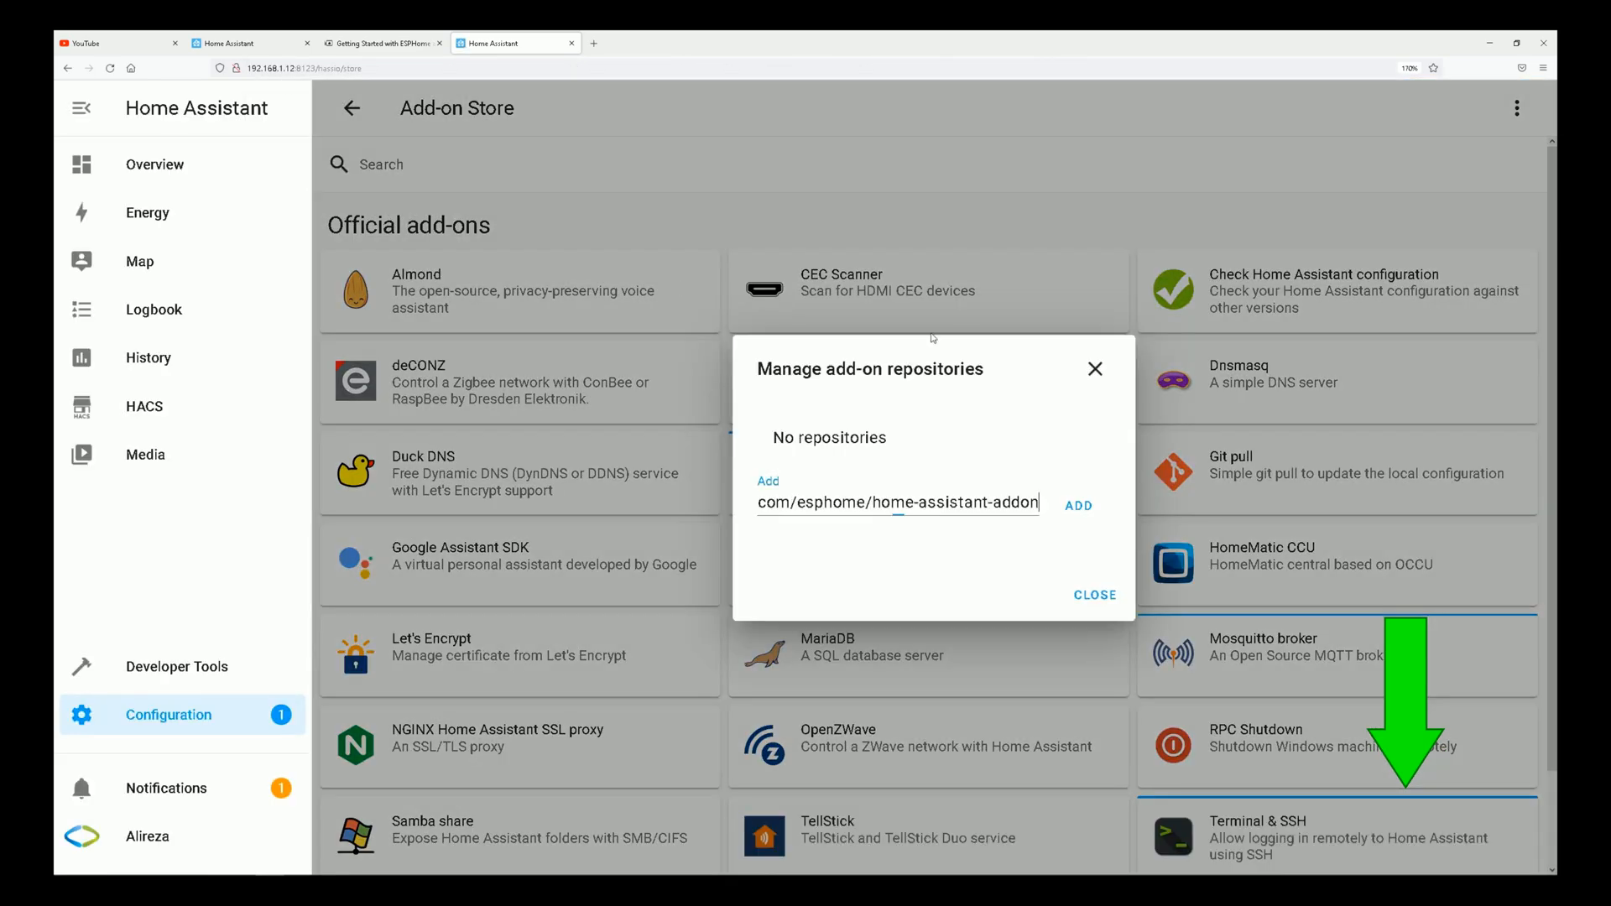
Add the prefilled GitHub repository esphome/home-assistant-addon to the add-on repositories and close the dialog.
left_click_drag(1039, 502, 737, 499)
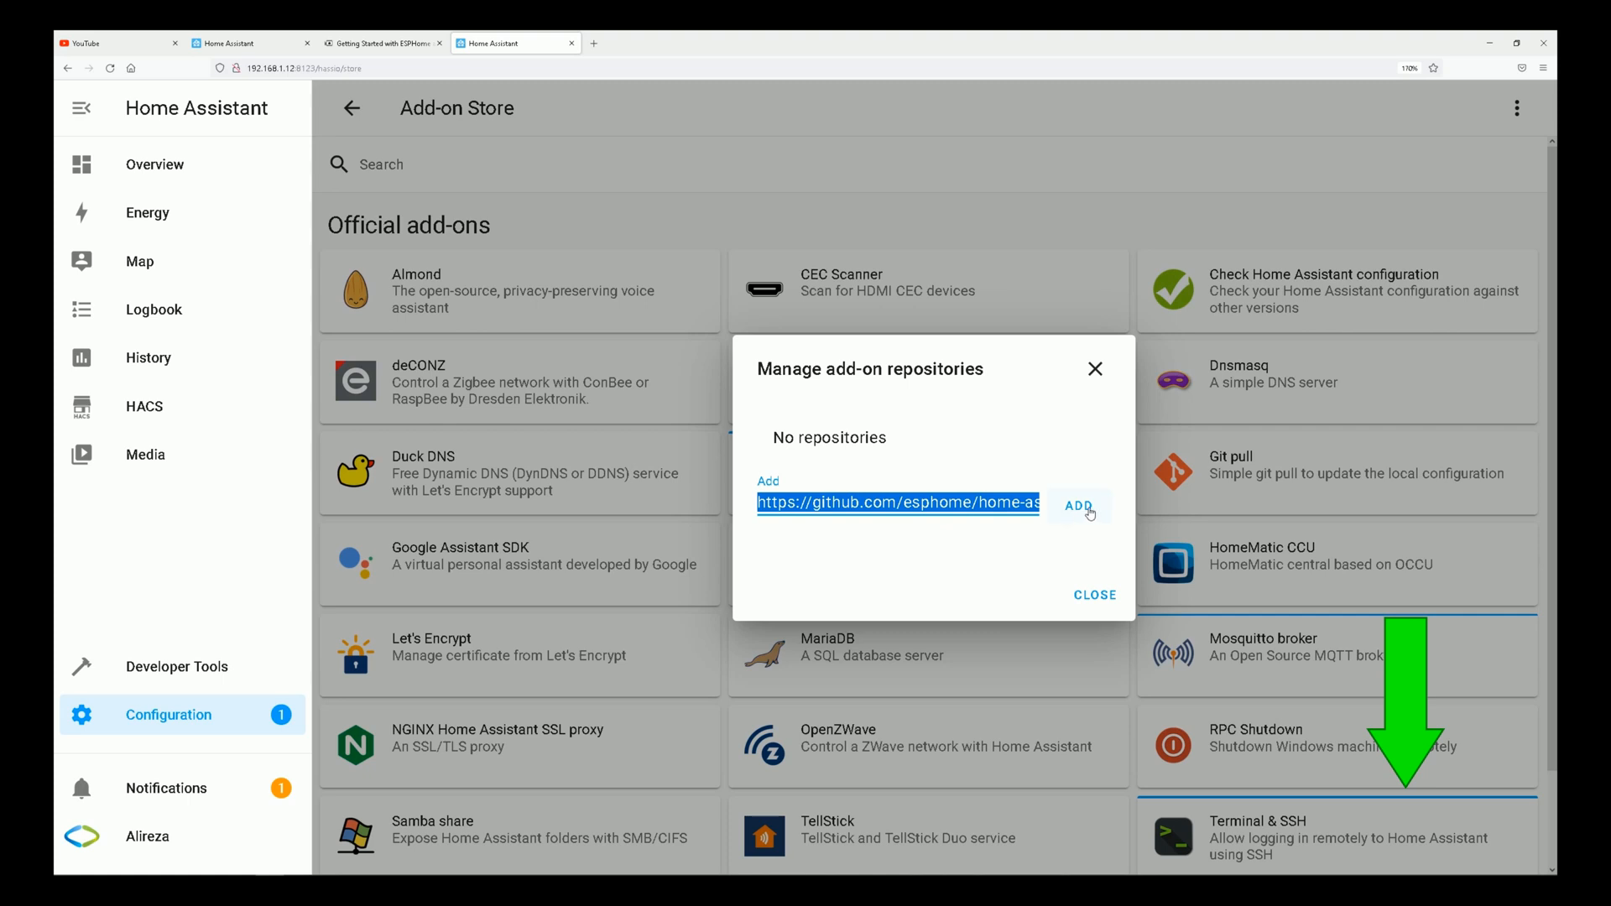
left_click(1089, 512)
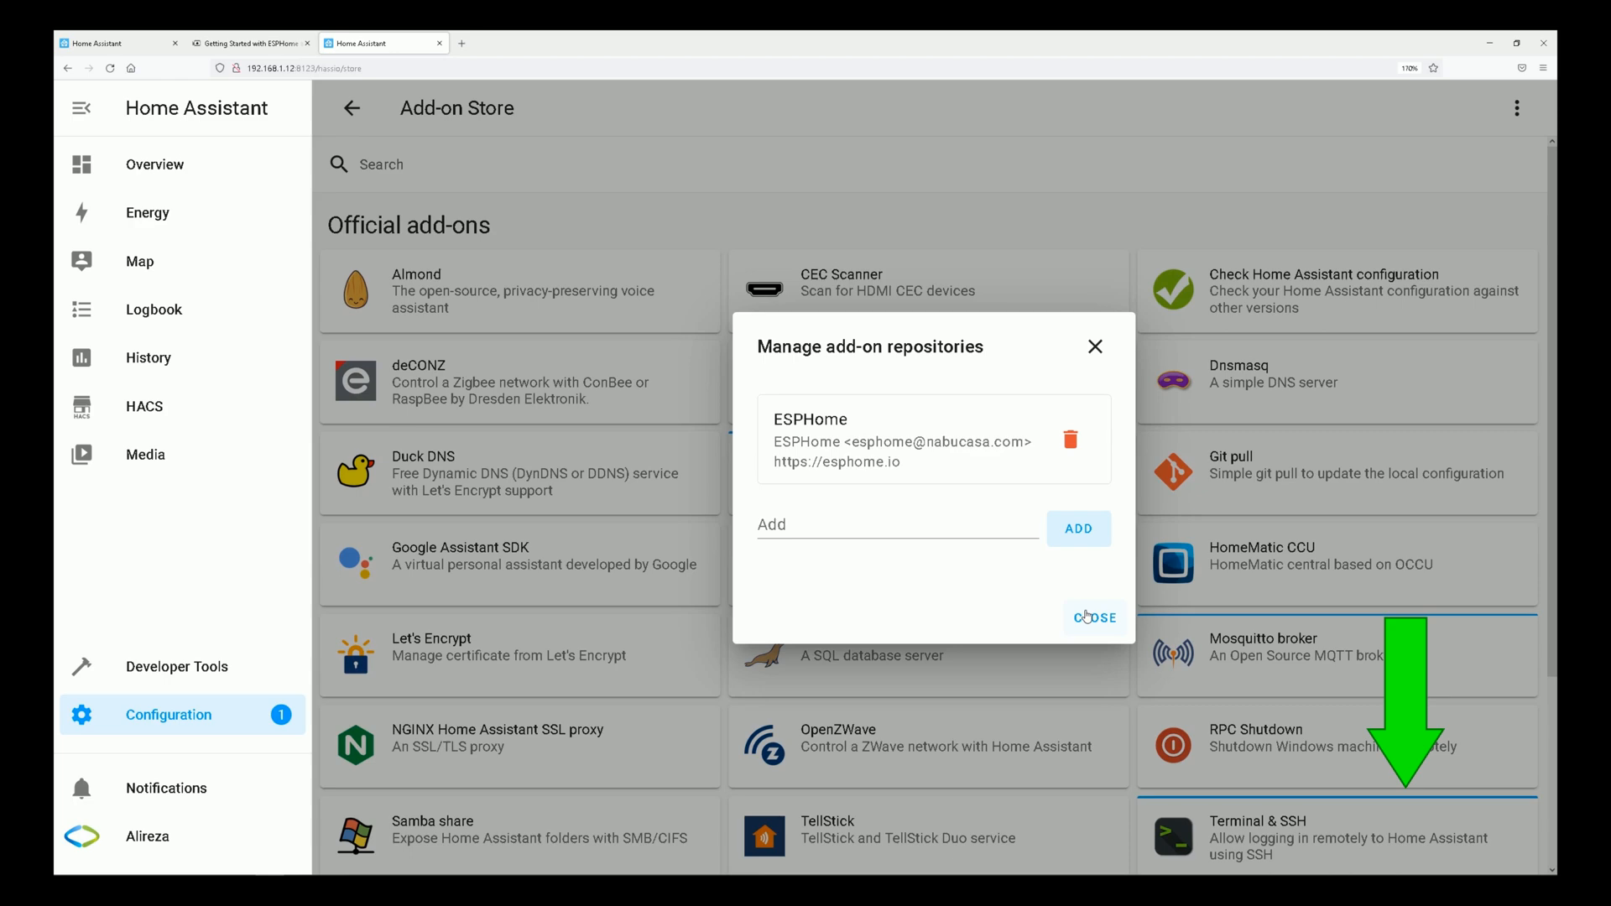
left_click(1097, 621)
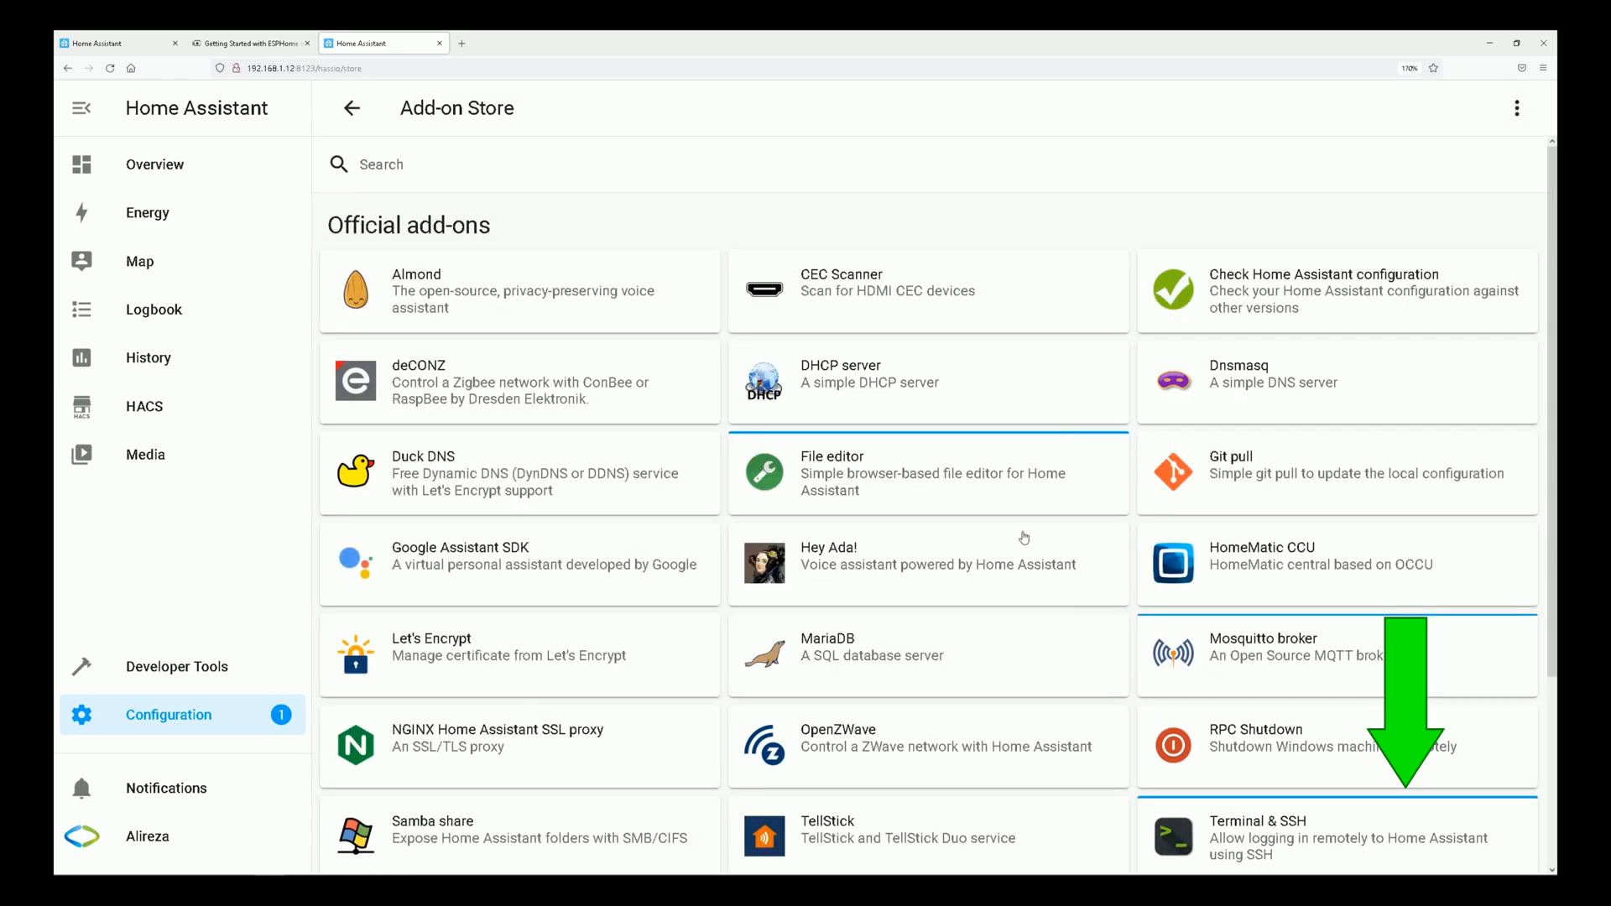
Install the standard ESPHome add-on from the store's ESPHome section.
scroll(1024, 538, "down", 3)
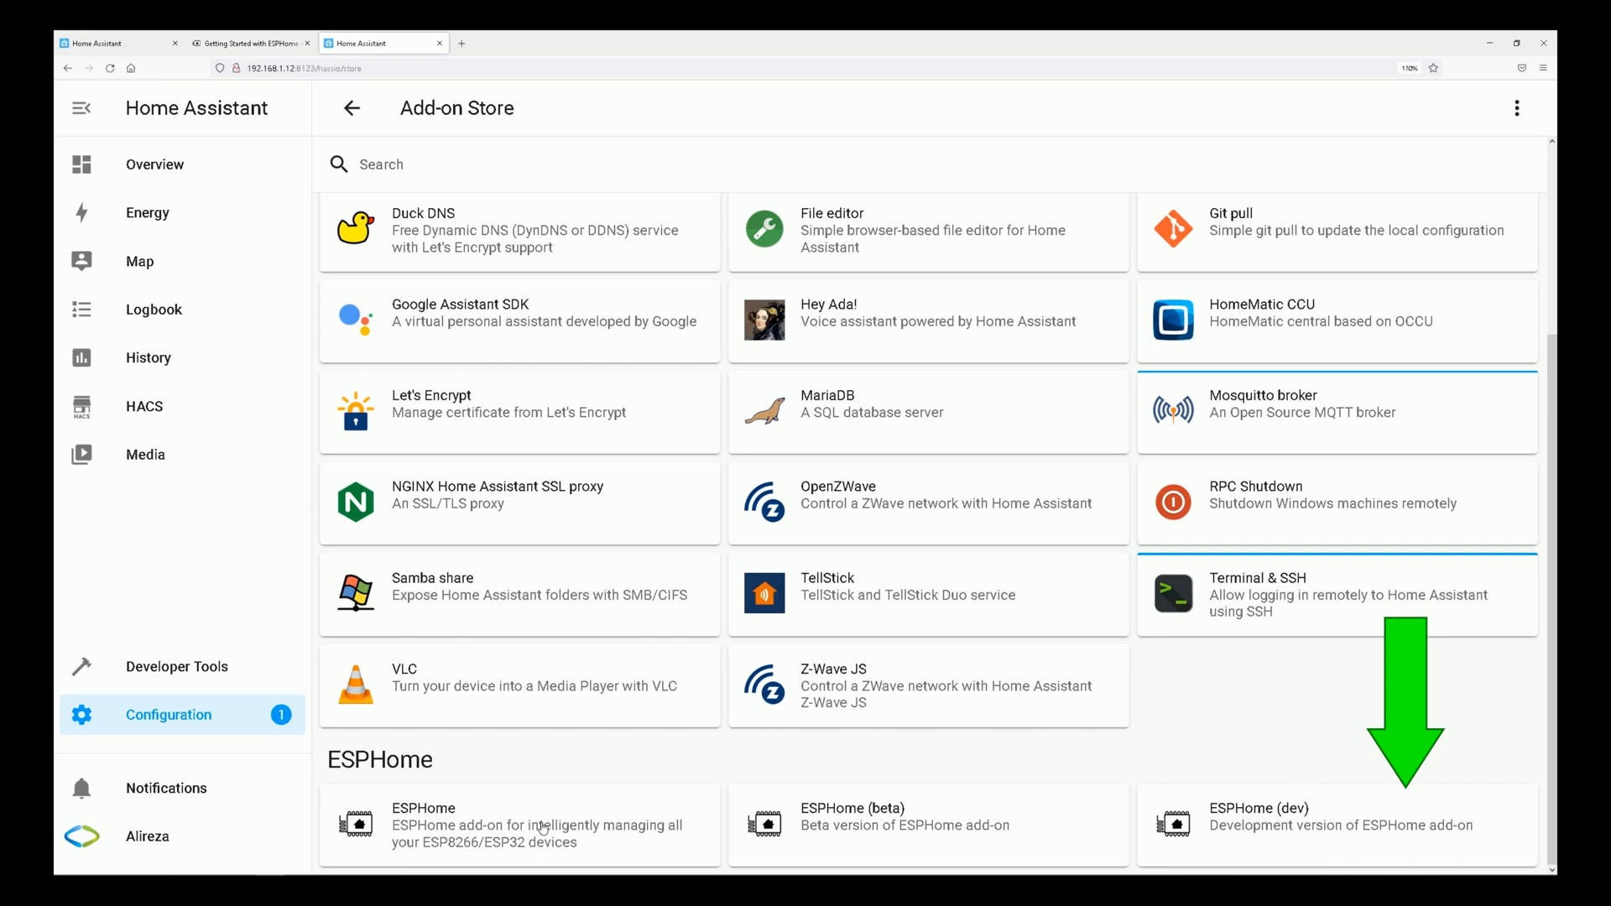
left_click(543, 828)
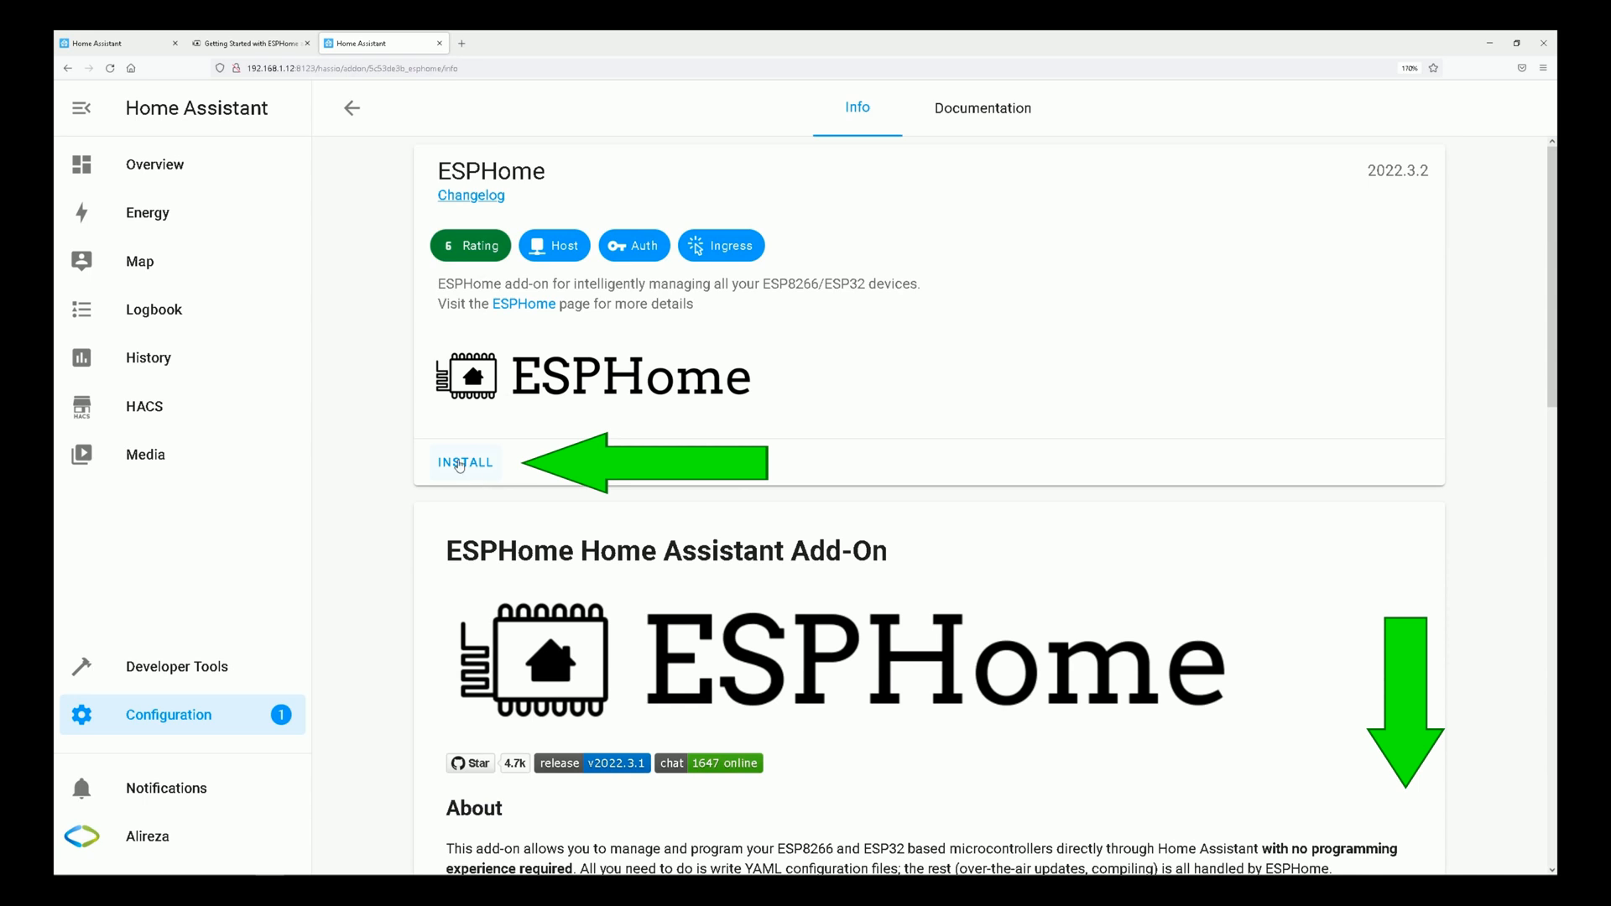
left_click(459, 465)
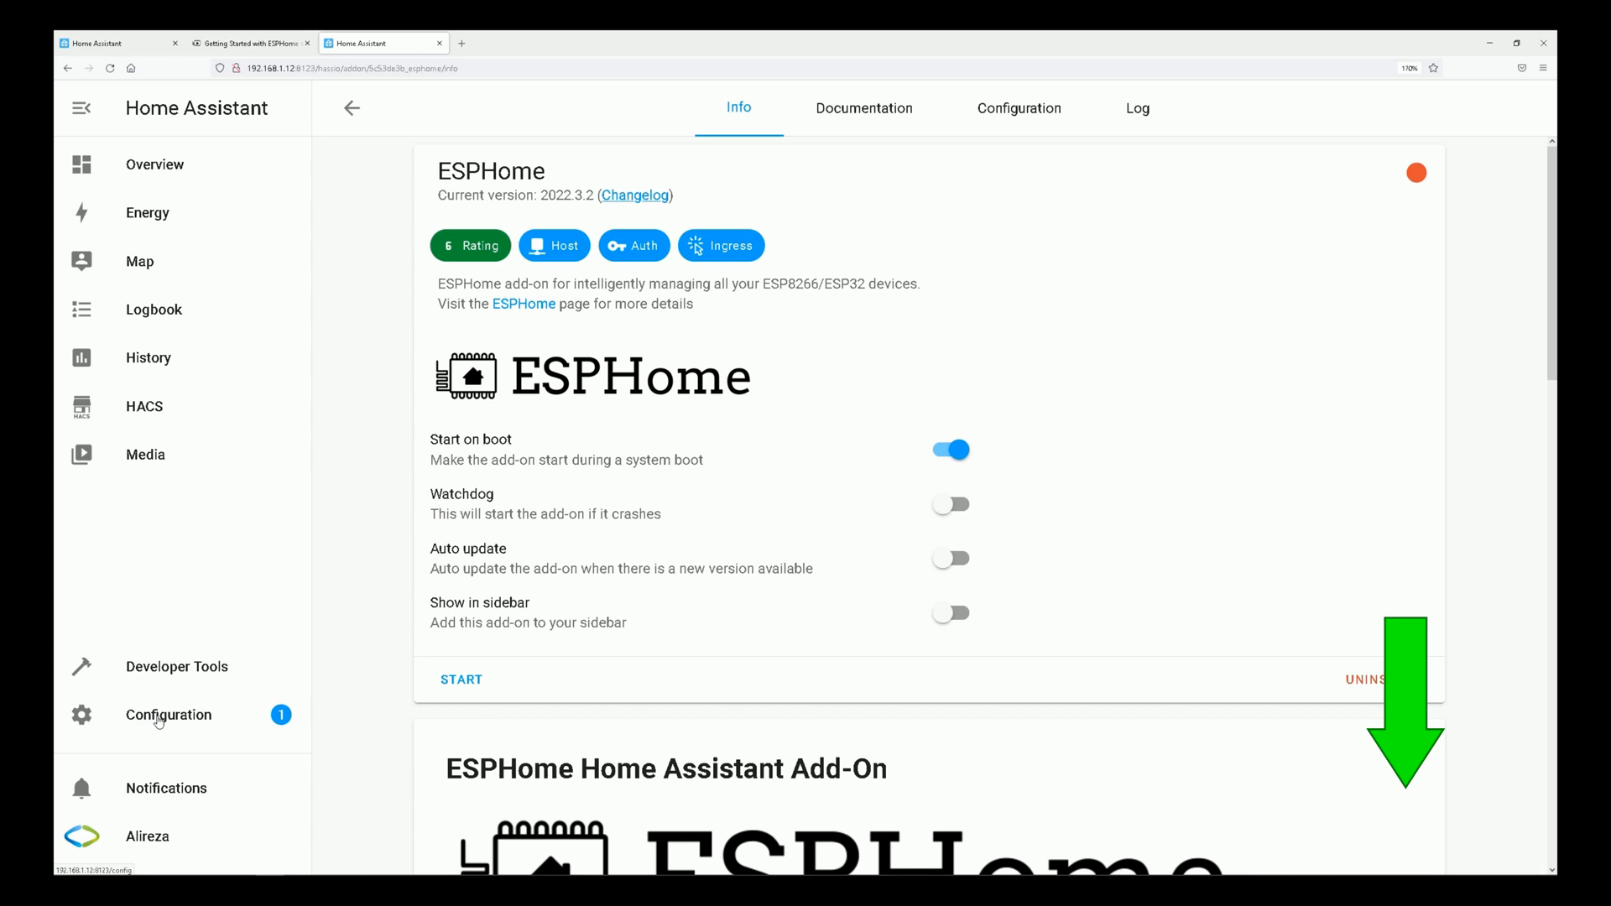
Go to the installed add-ons in the configuration area and start ESPHome.
left_click(158, 722)
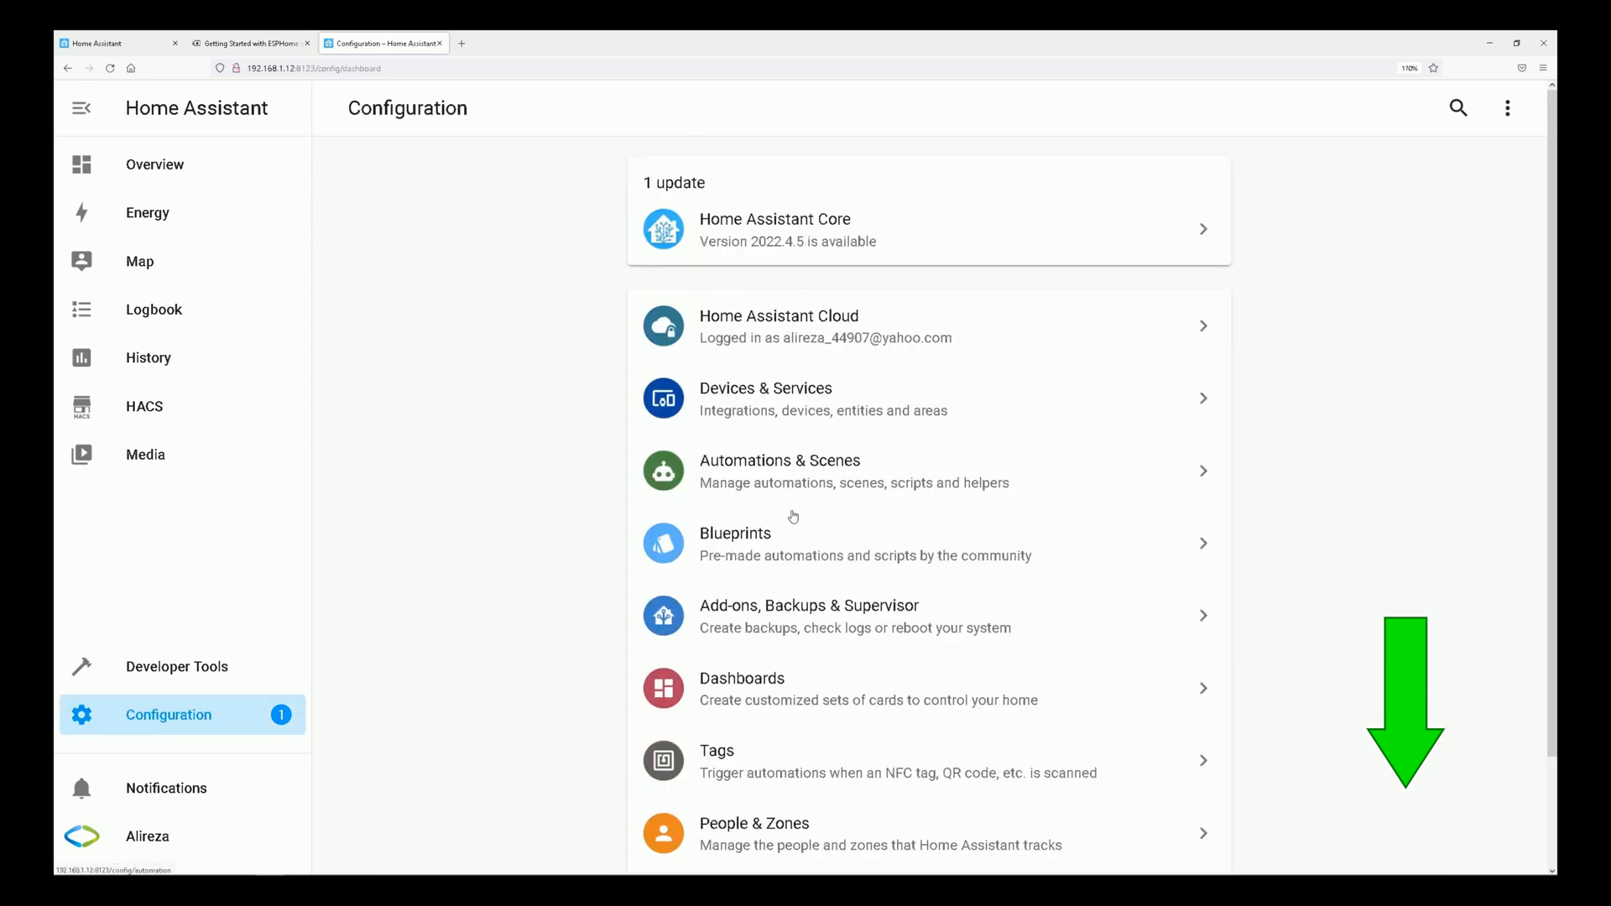
left_click(764, 617)
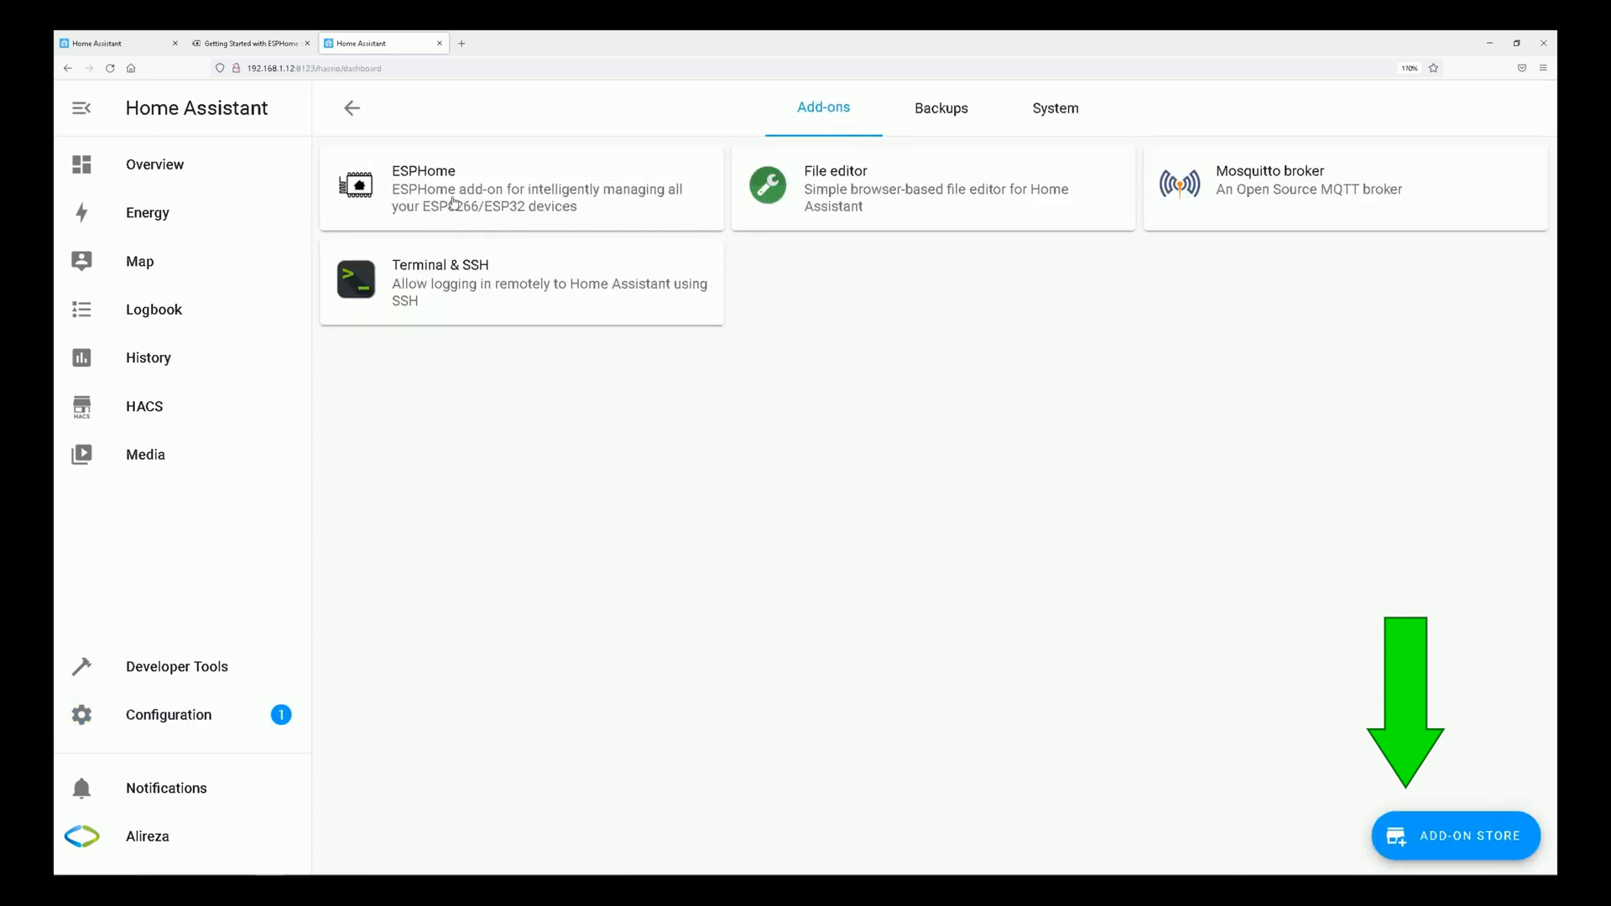
left_click(442, 193)
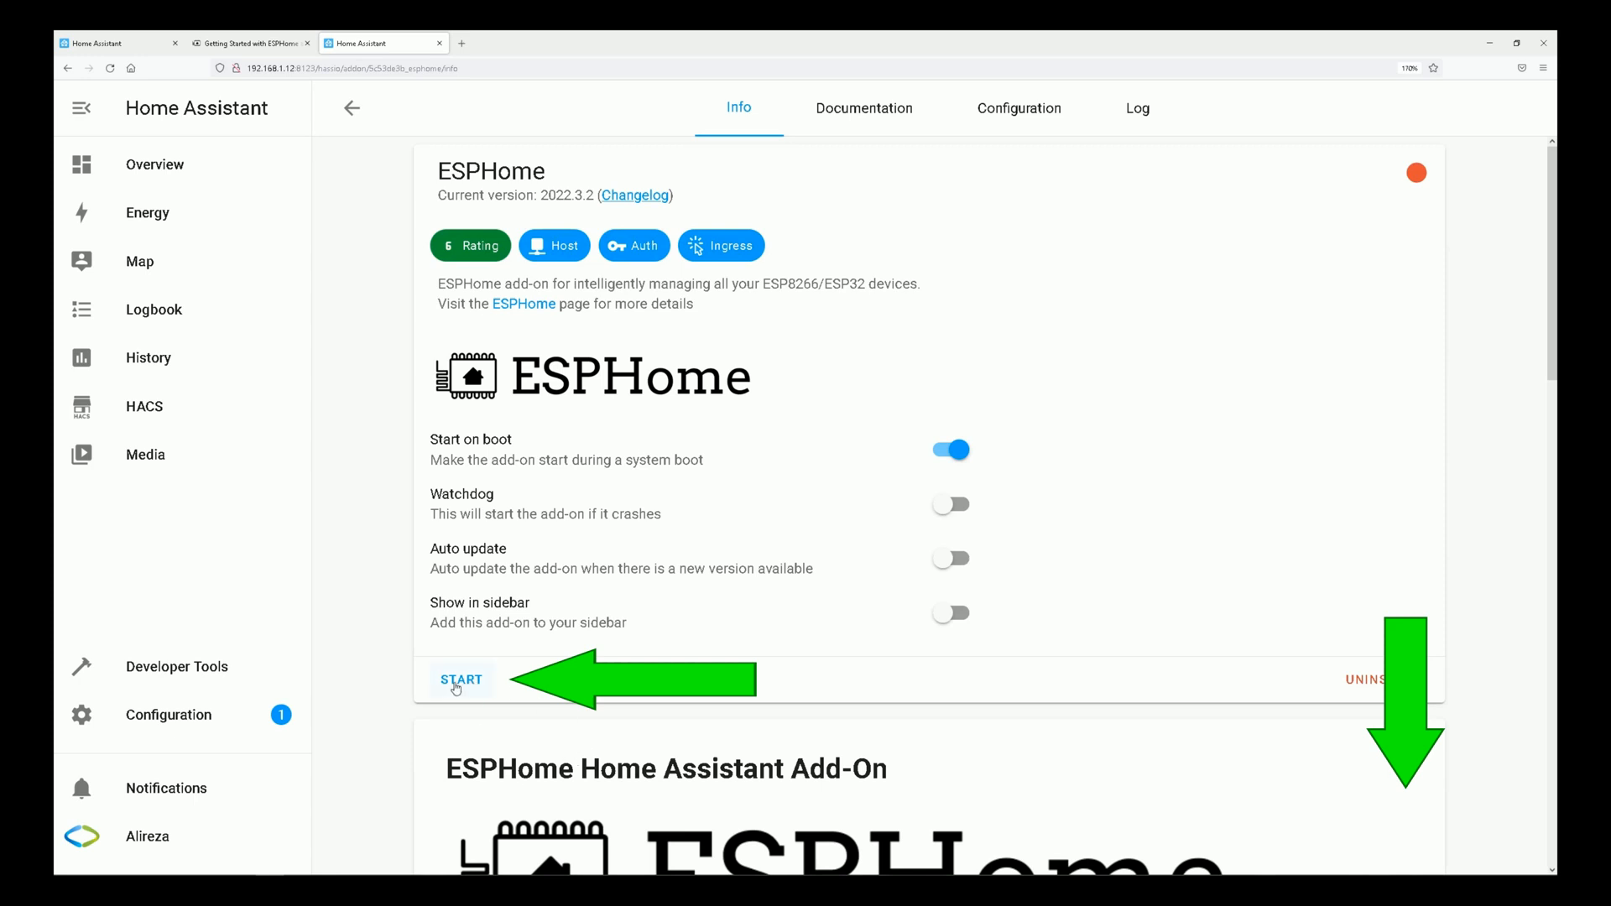
left_click(463, 686)
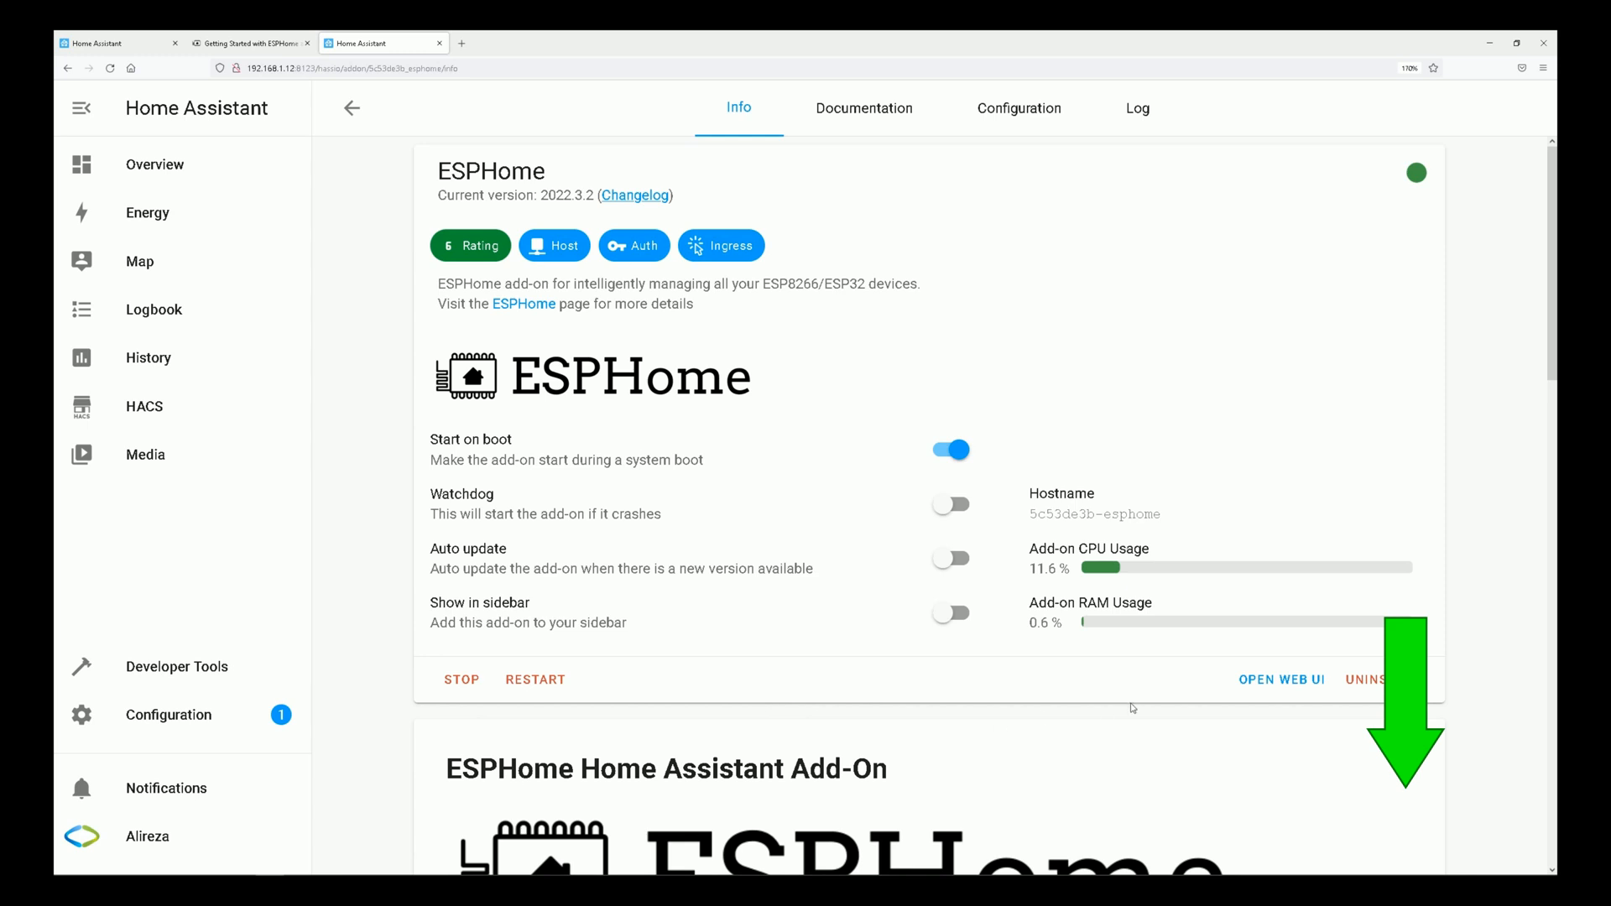
Open the ESPHome add-on's web UI, going back to the add-on page once to reopen it.
left_click(1301, 688)
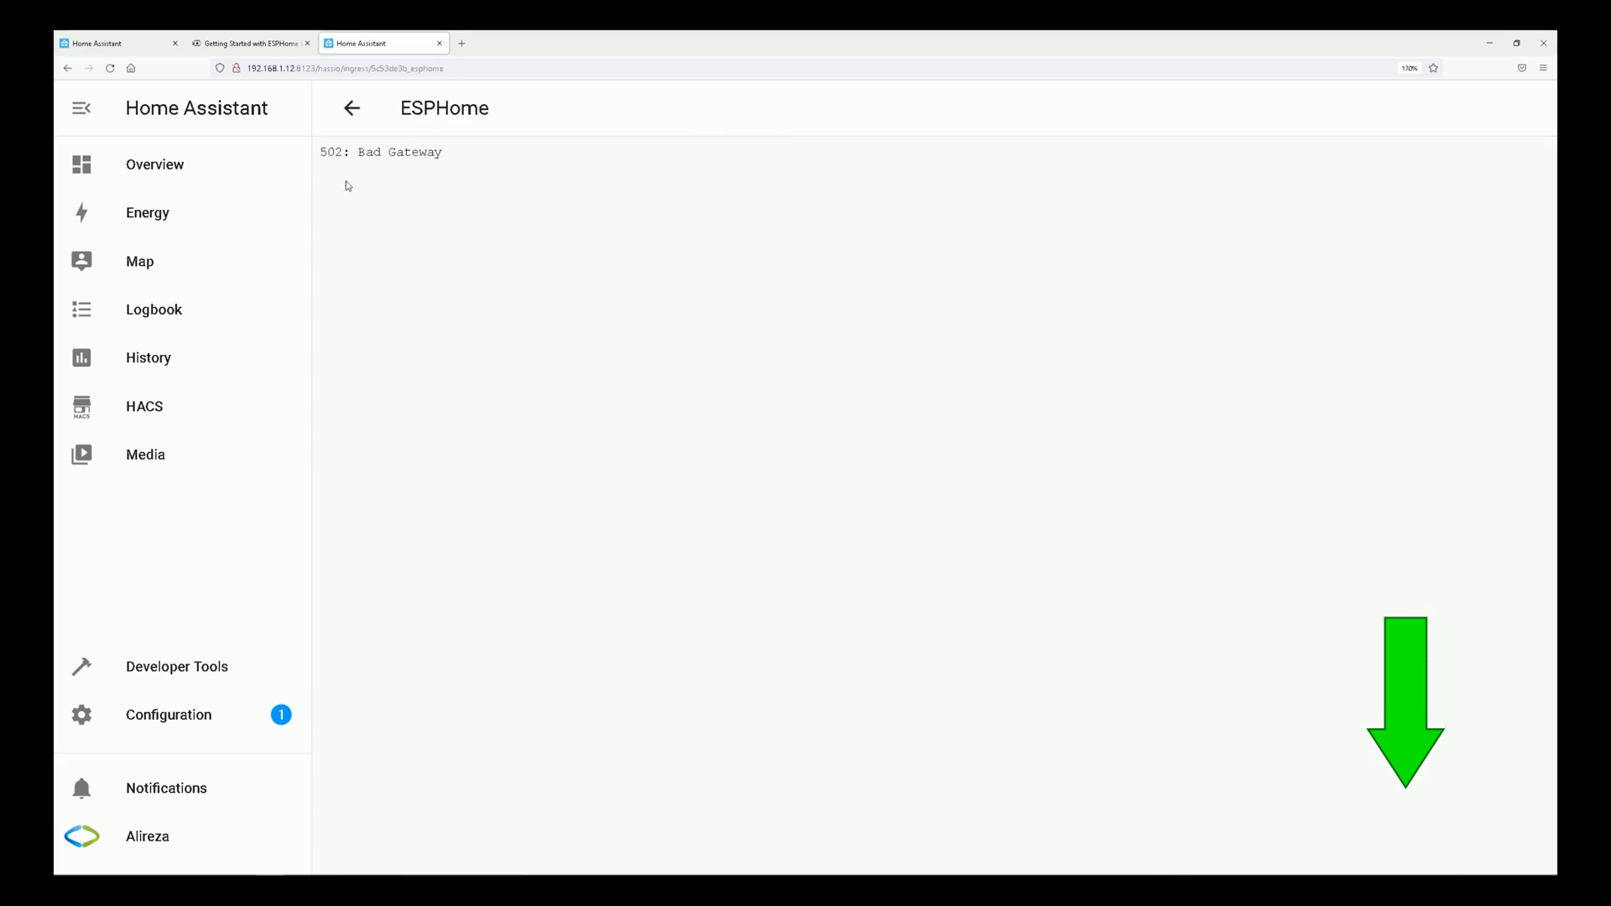
left_click(362, 116)
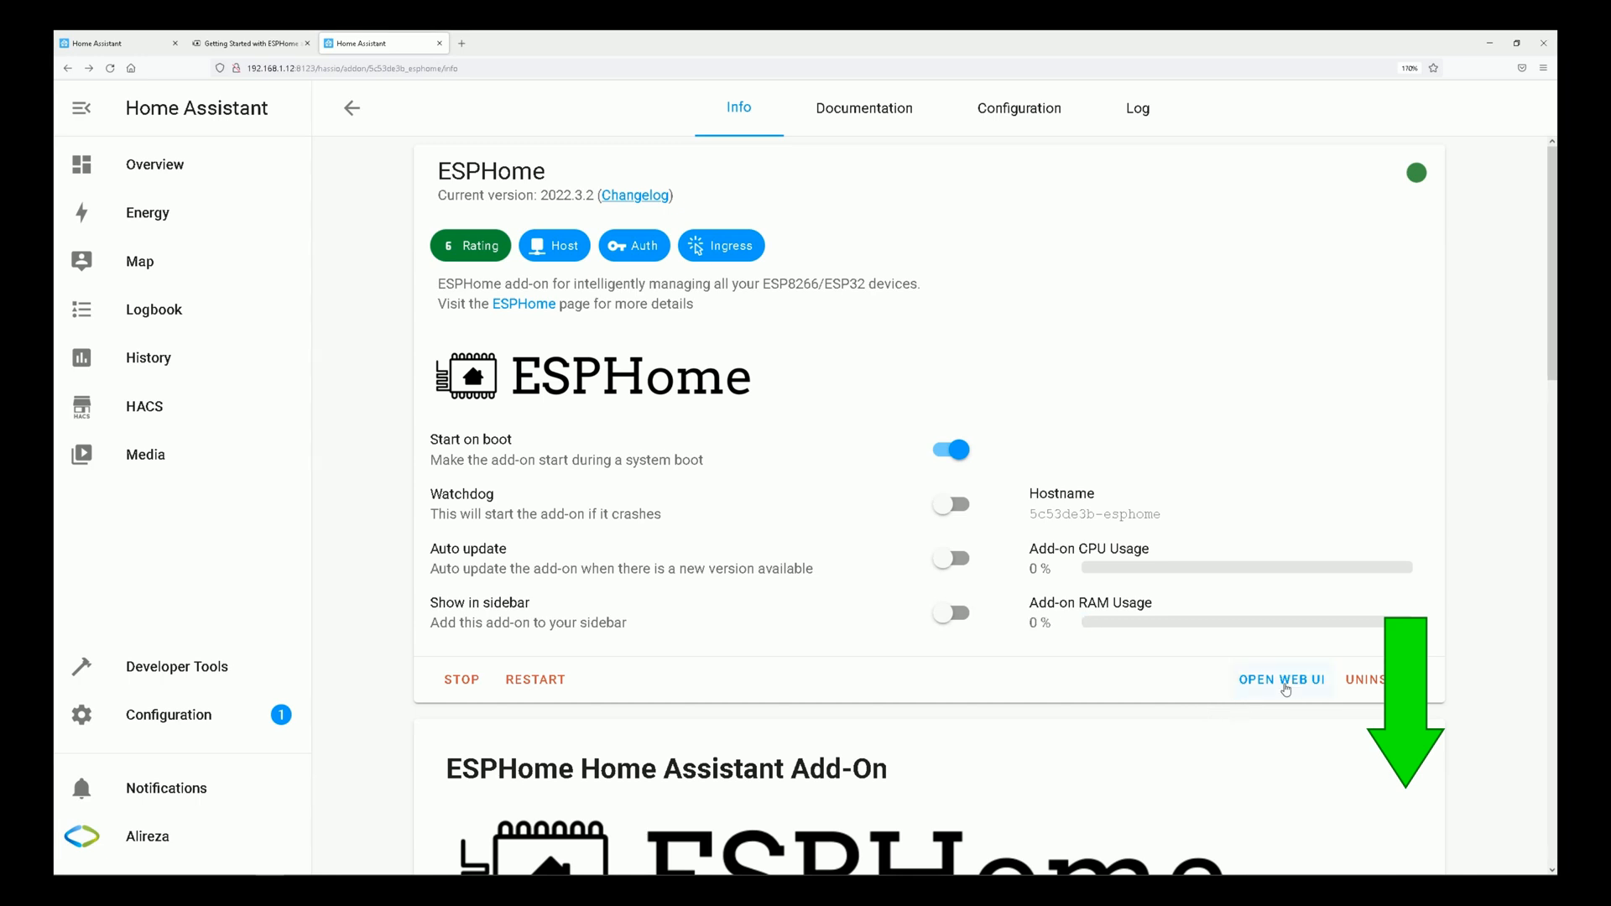
left_click(1293, 685)
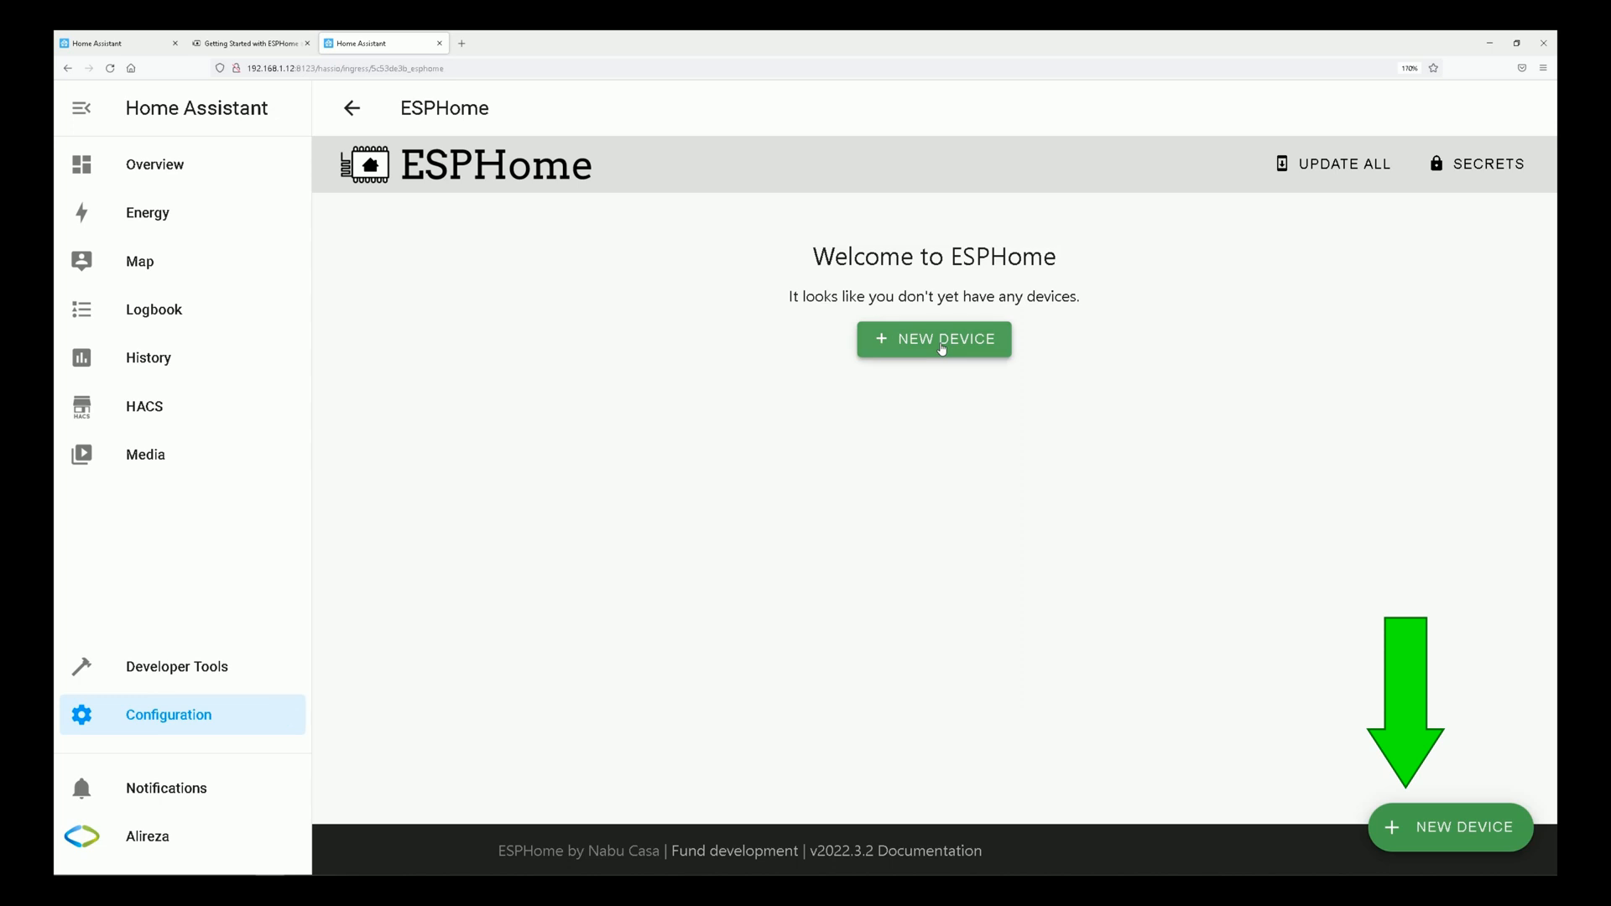
Create a new ESPHome device configuration named esp32.
left_click(941, 348)
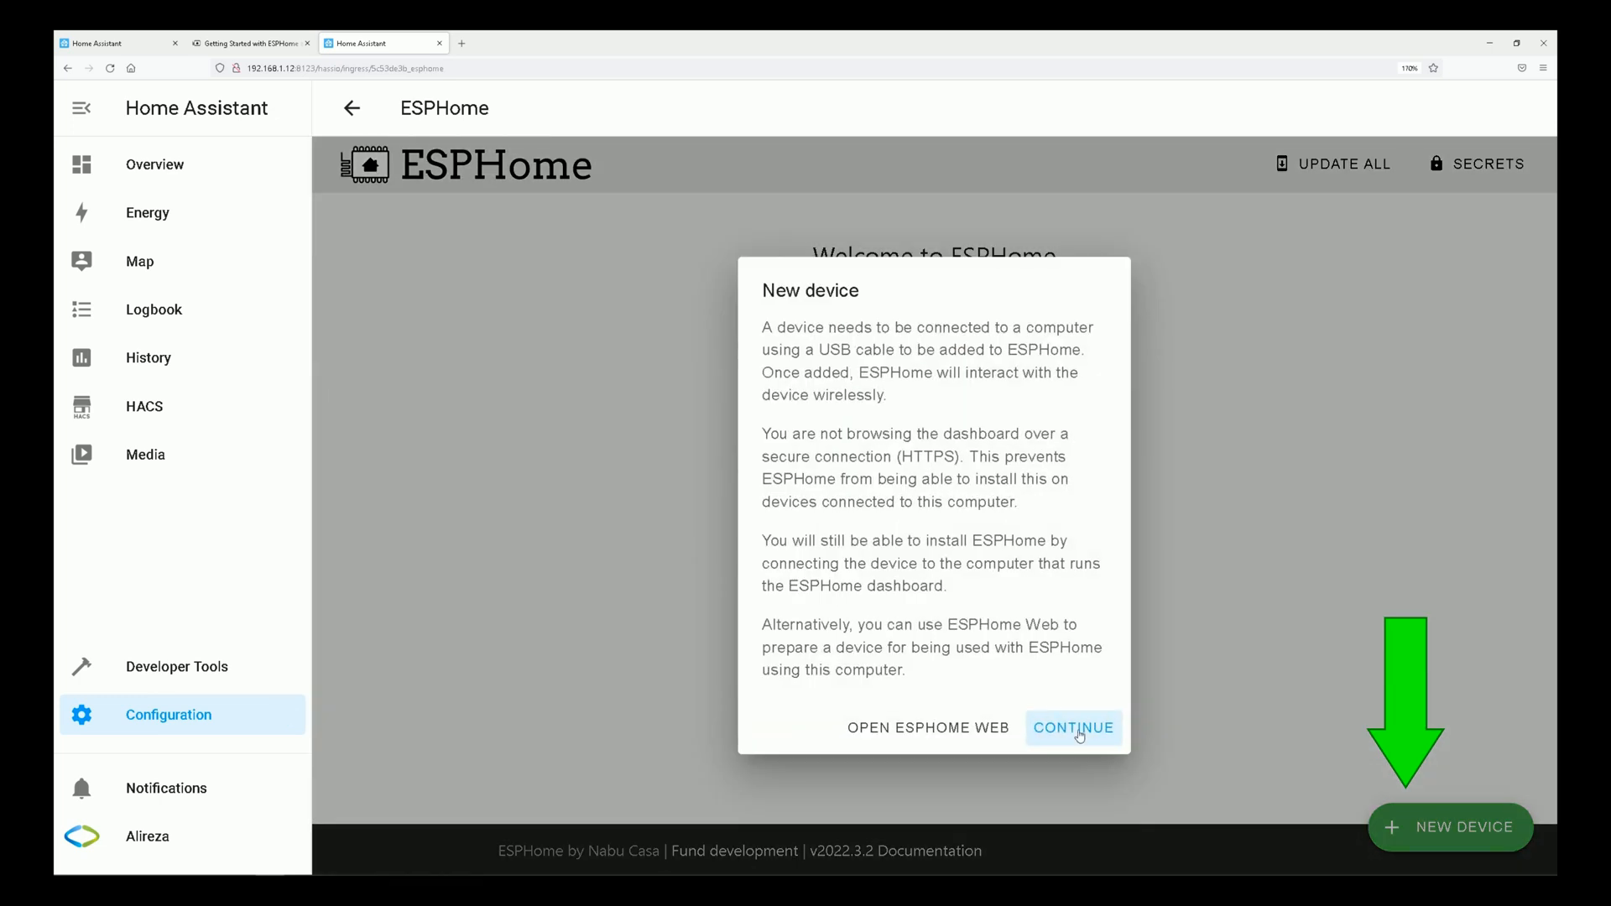
left_click(1081, 736)
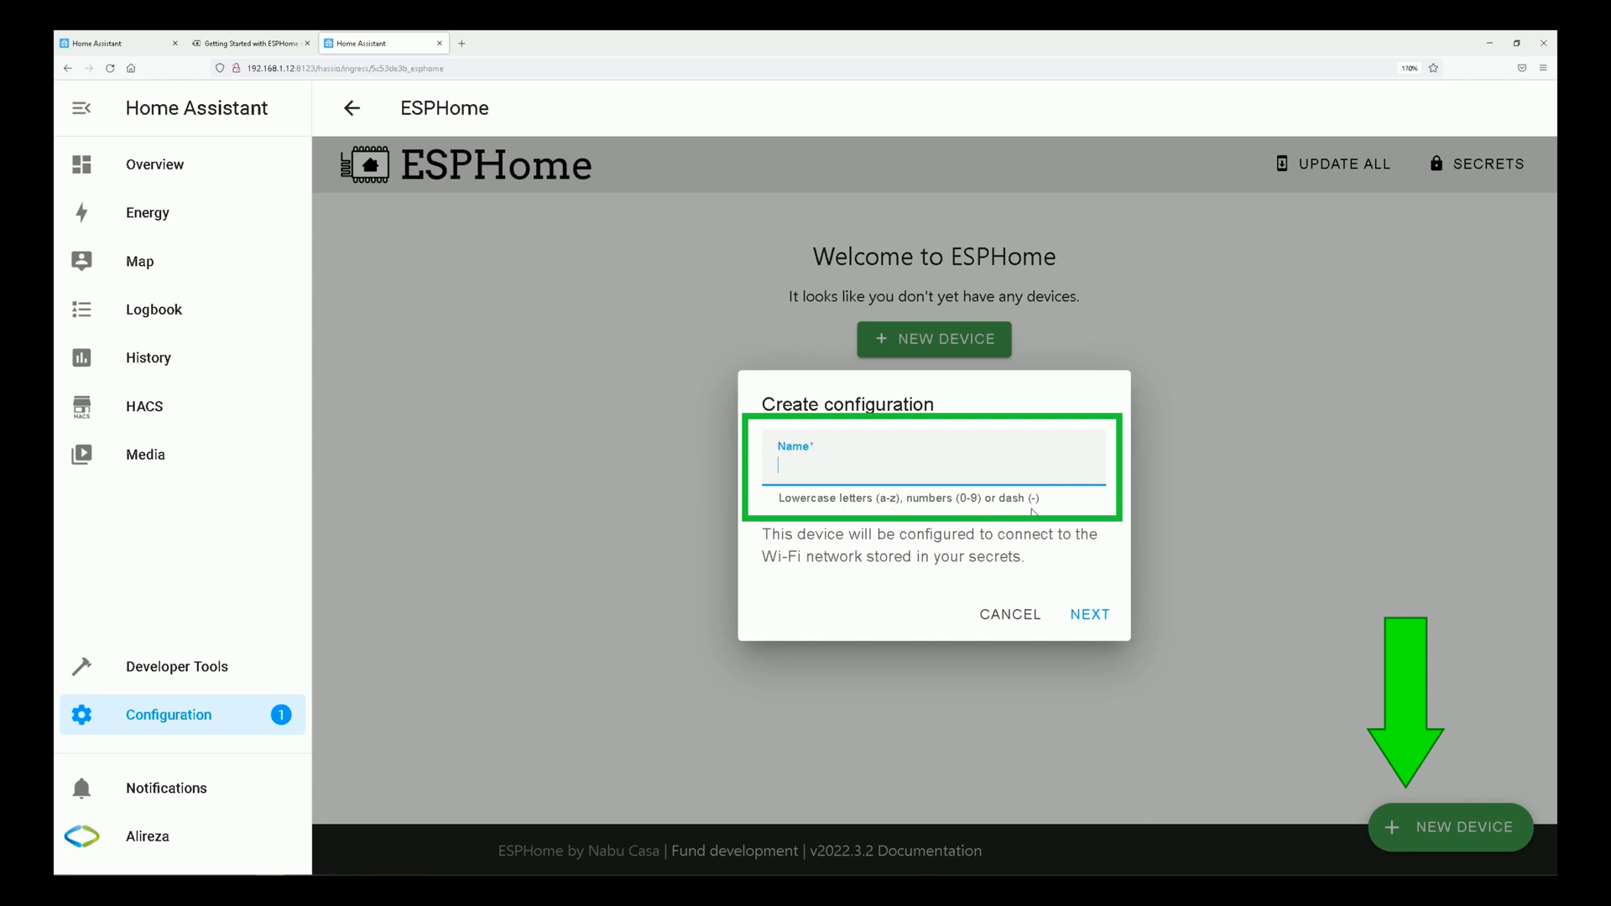
type("esp32")
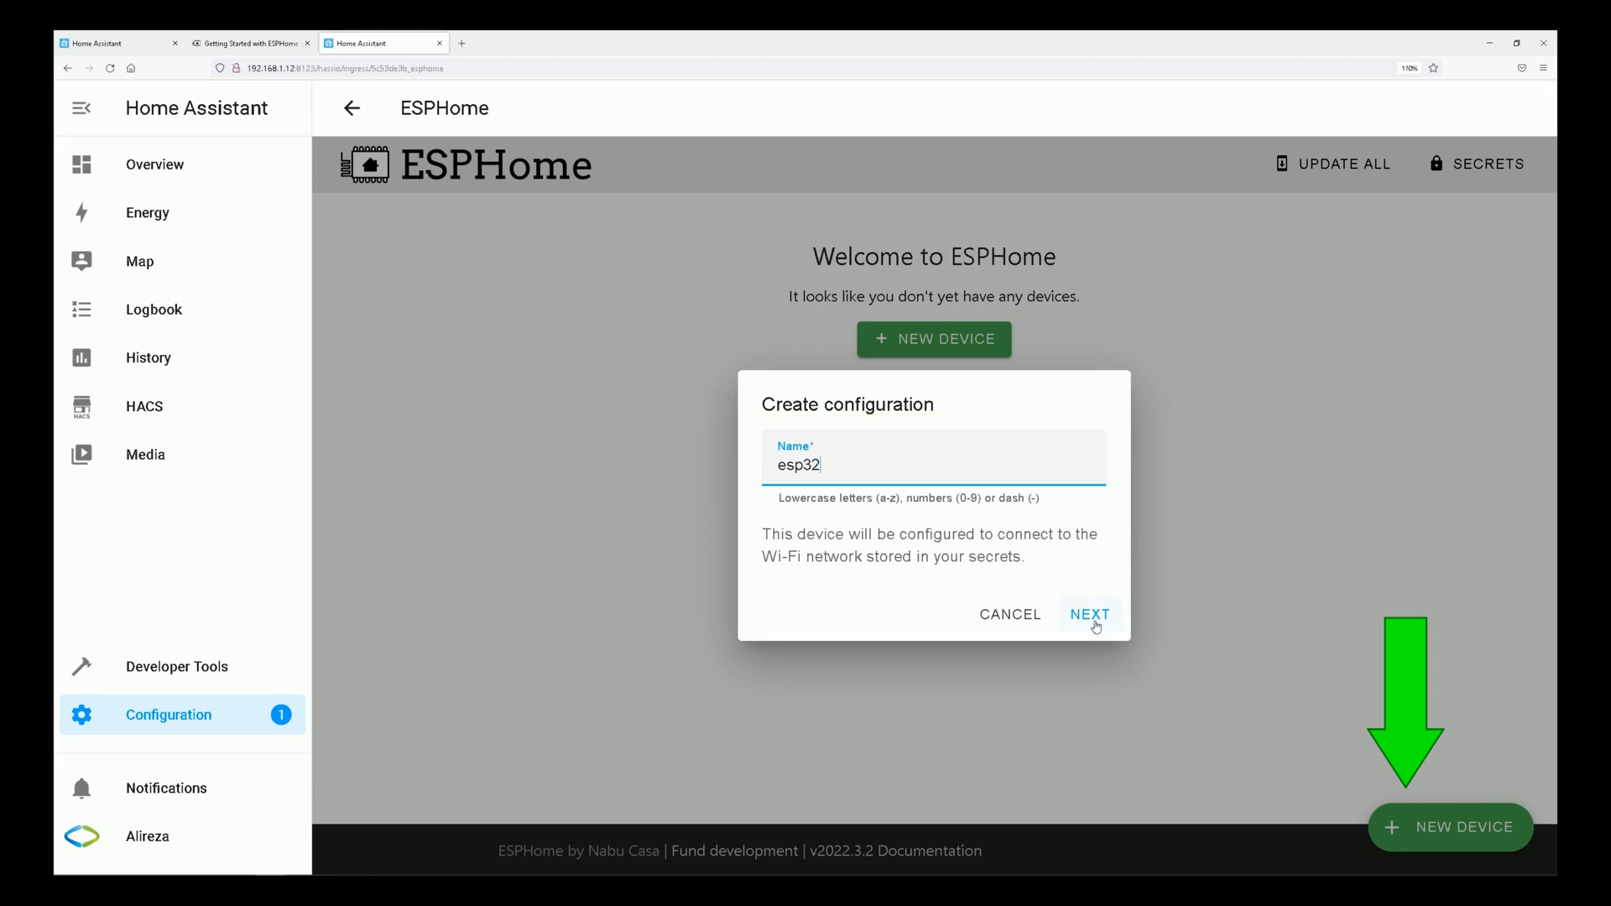
left_click(1096, 626)
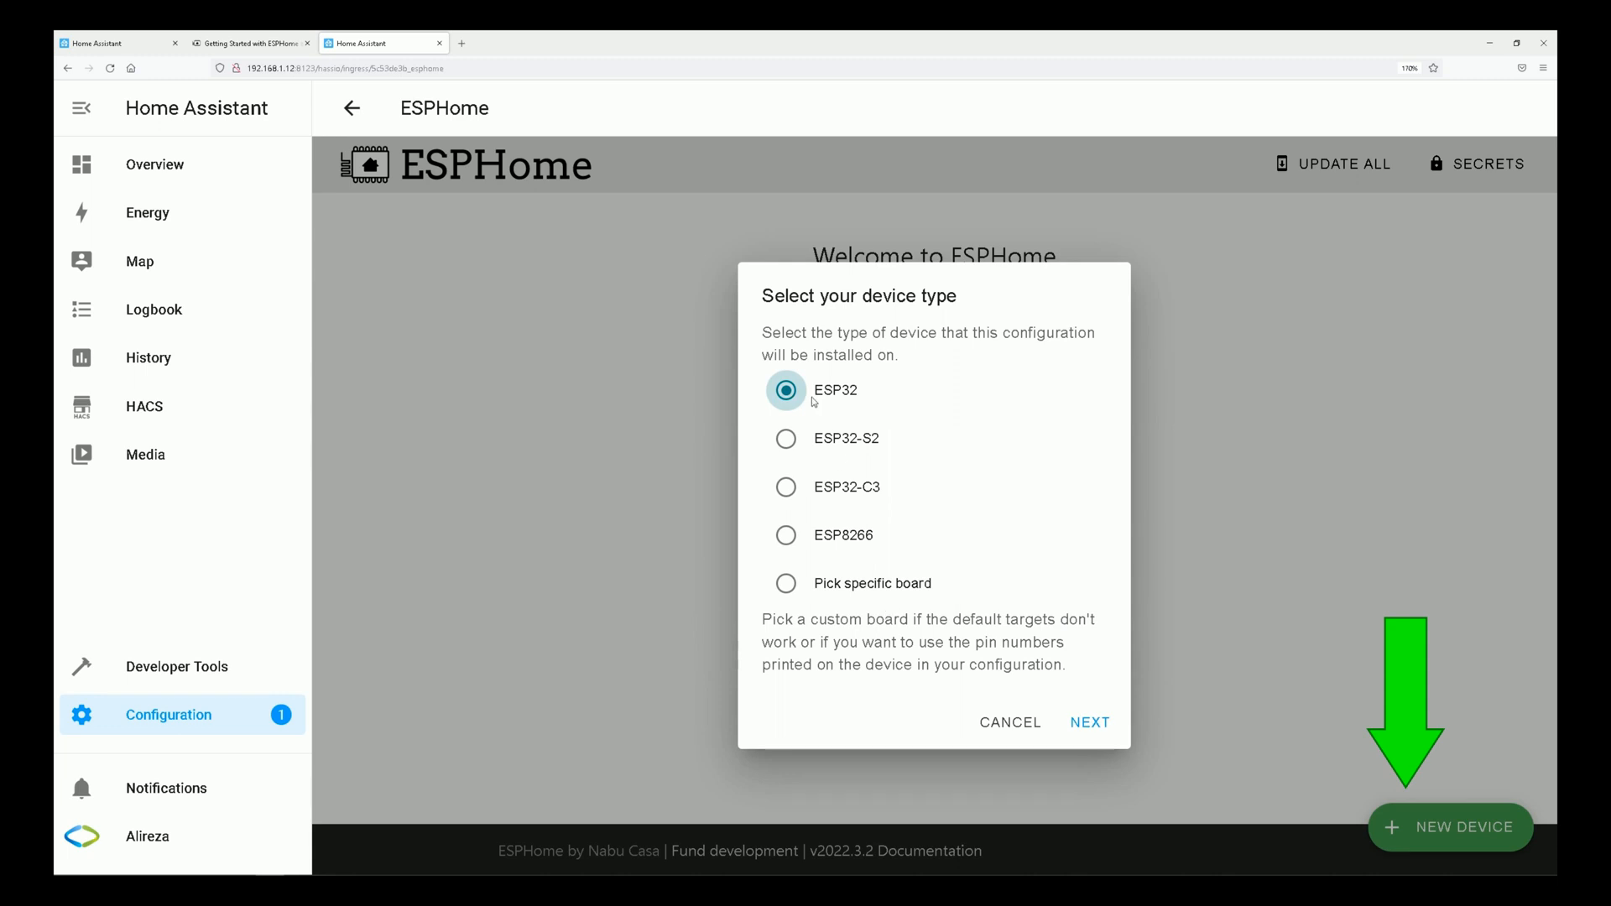
Pick the specific board NodeMCU-32S as the device type and create the configuration.
left_click(789, 591)
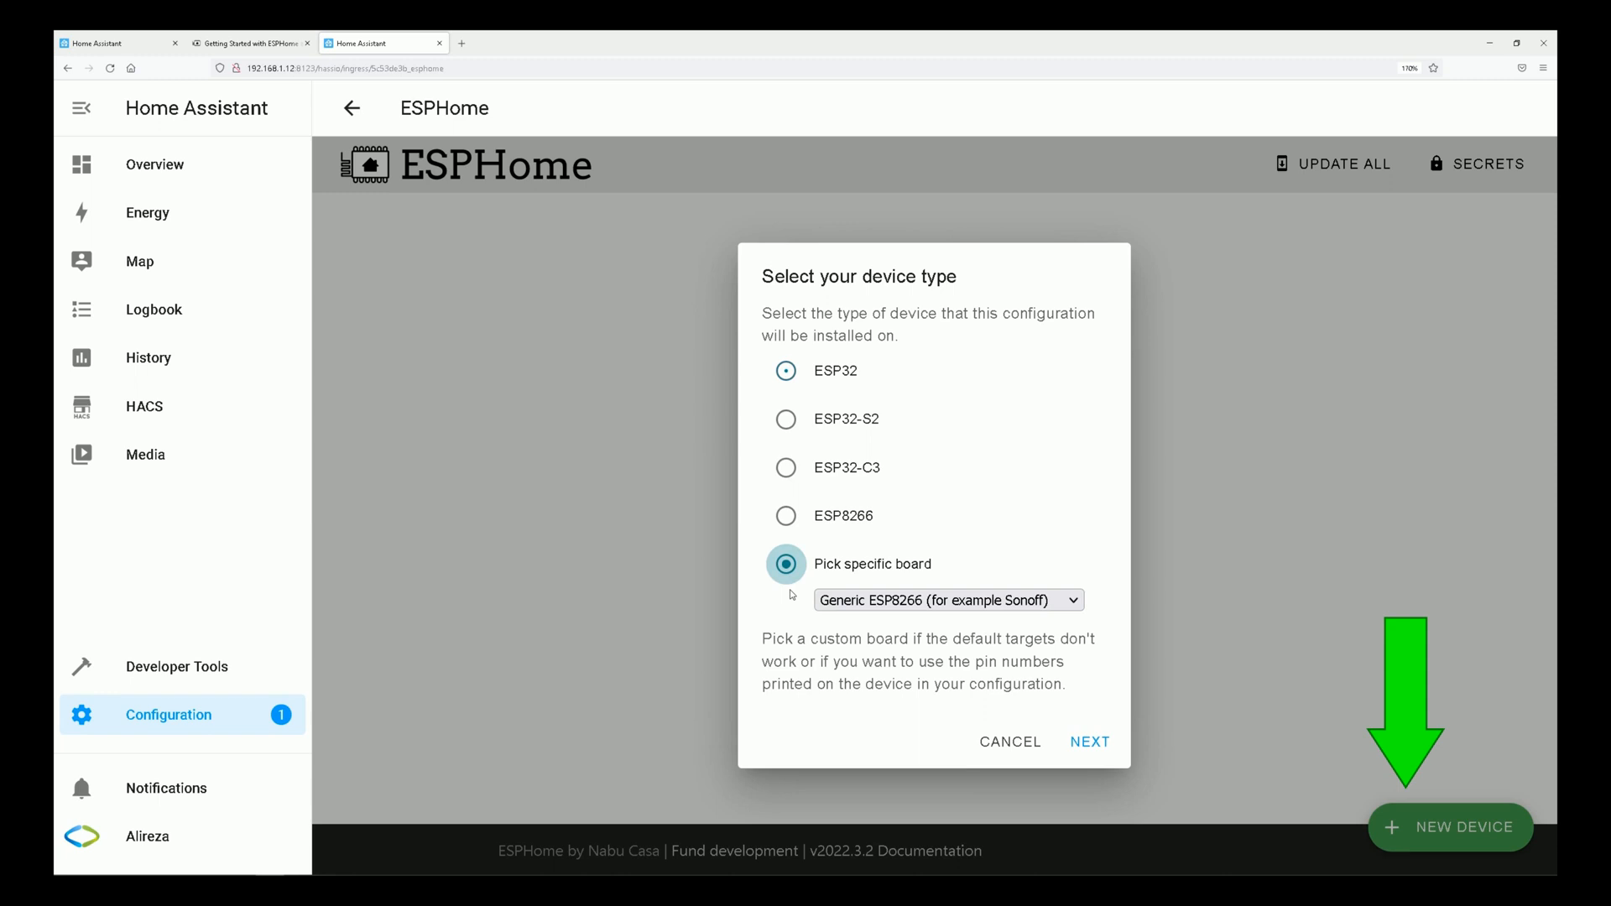
left_click(973, 606)
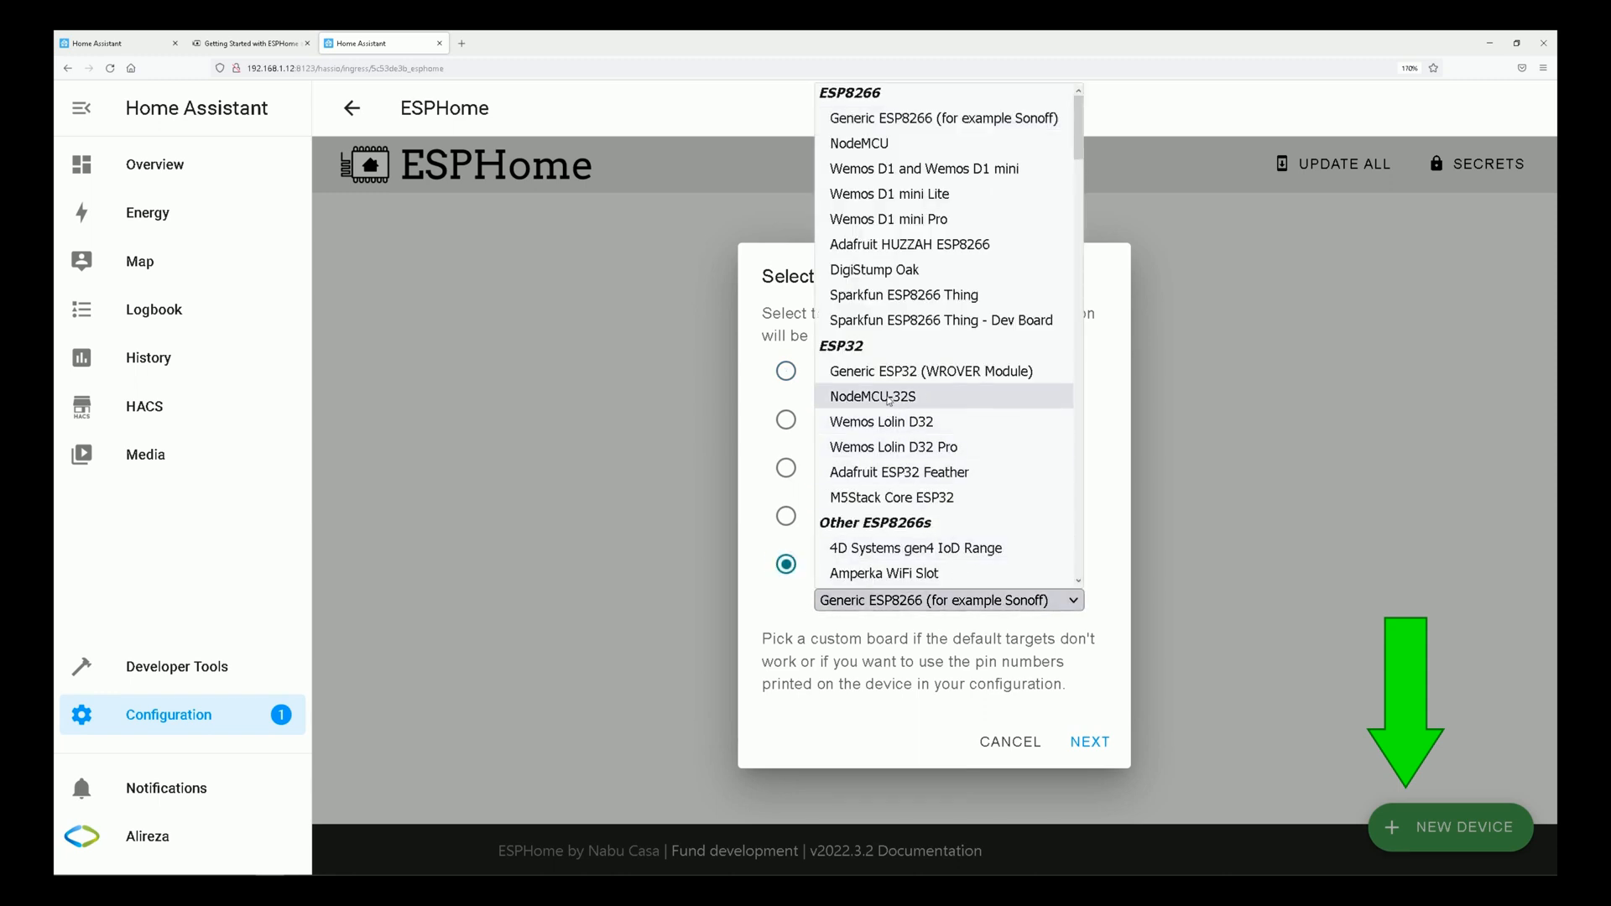
left_click(896, 472)
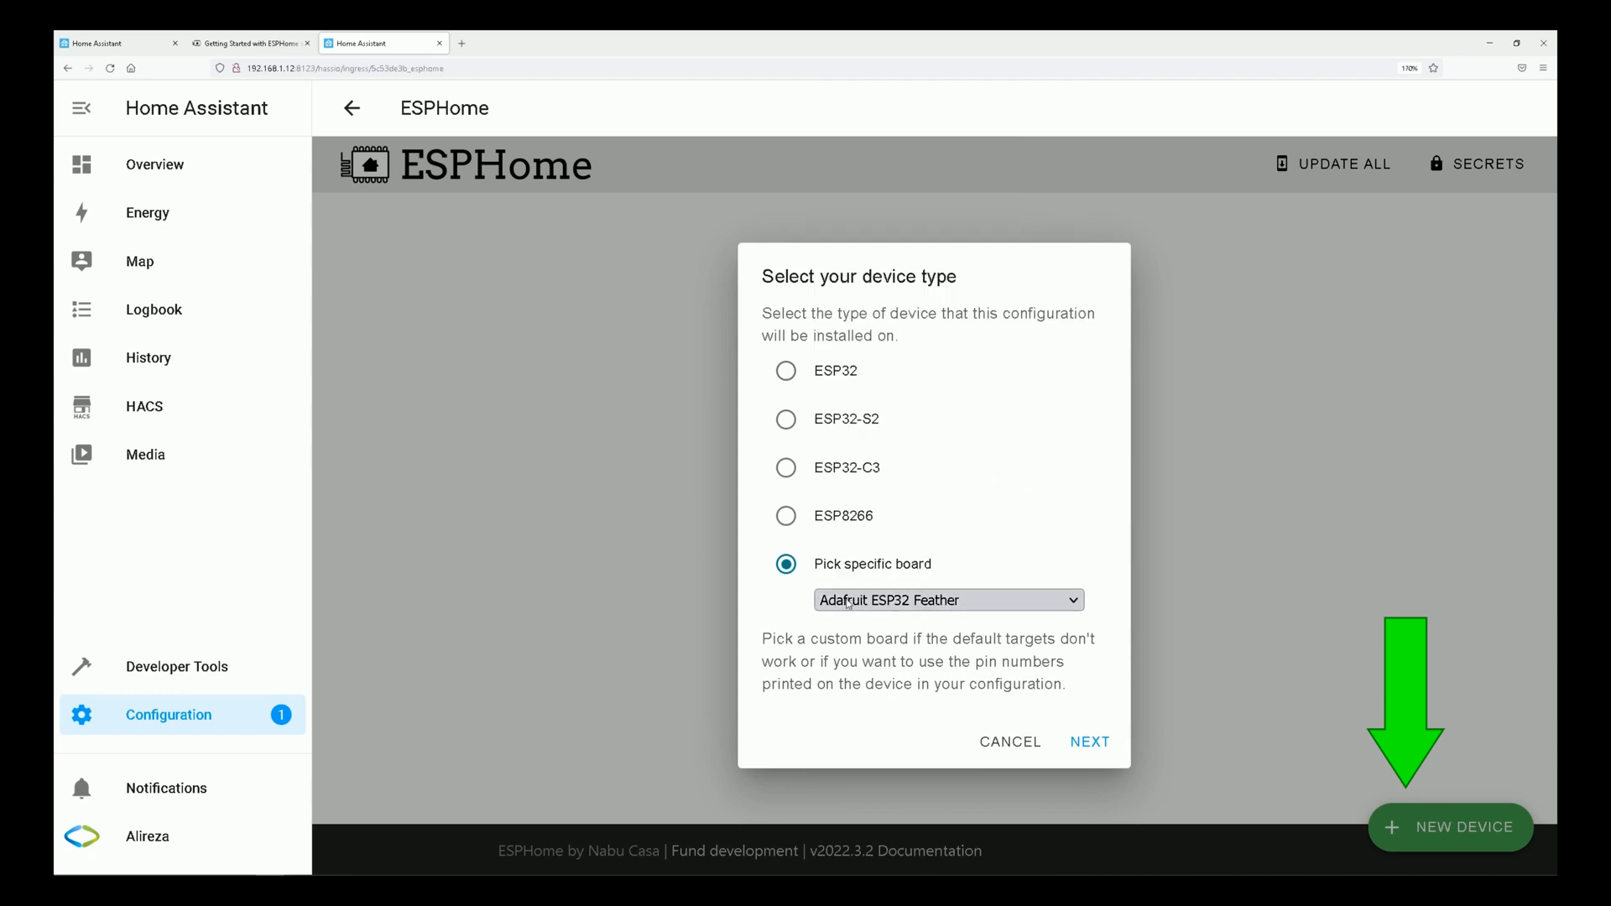
left_click(927, 600)
scroll(924, 391, "down", 10)
scroll(924, 391, "up", 8)
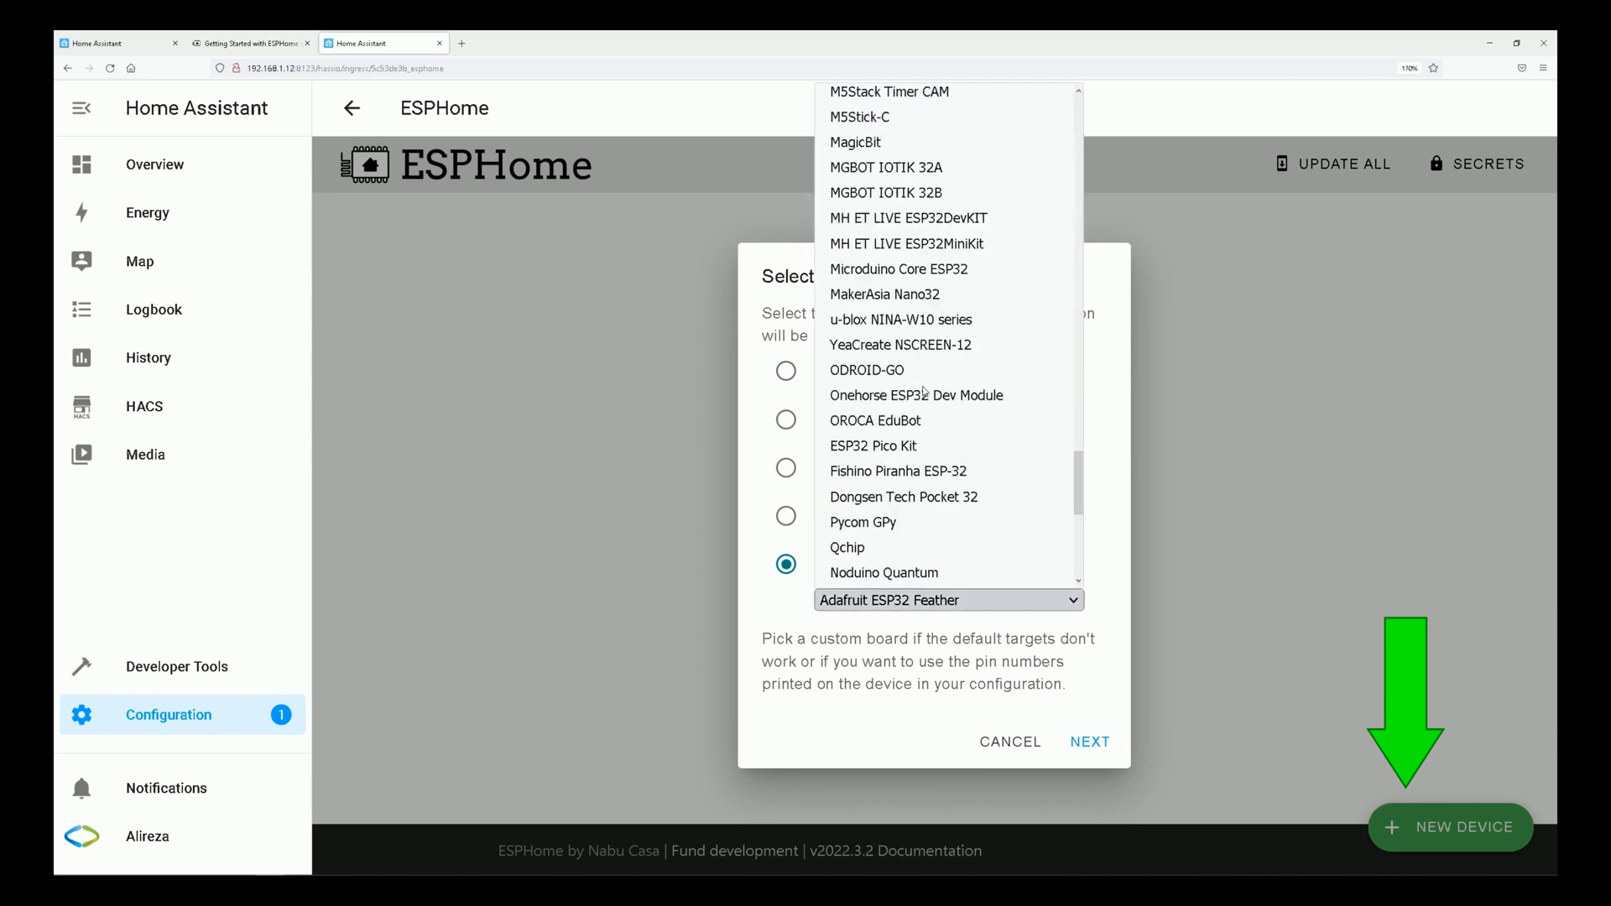
scroll(924, 392, "up", 6)
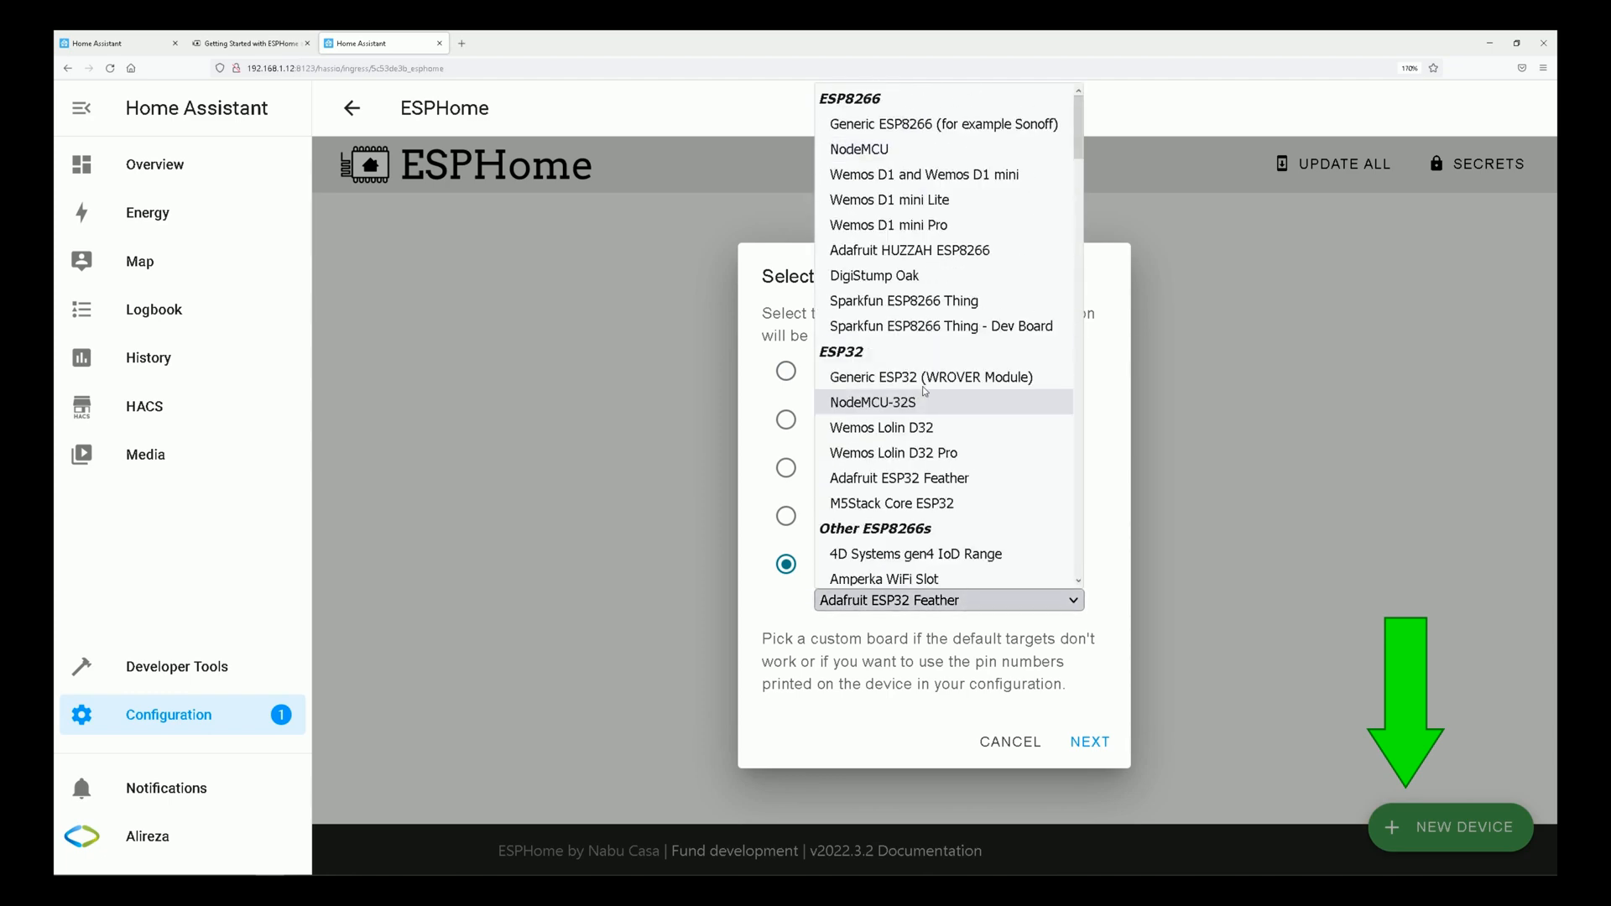
left_click(896, 403)
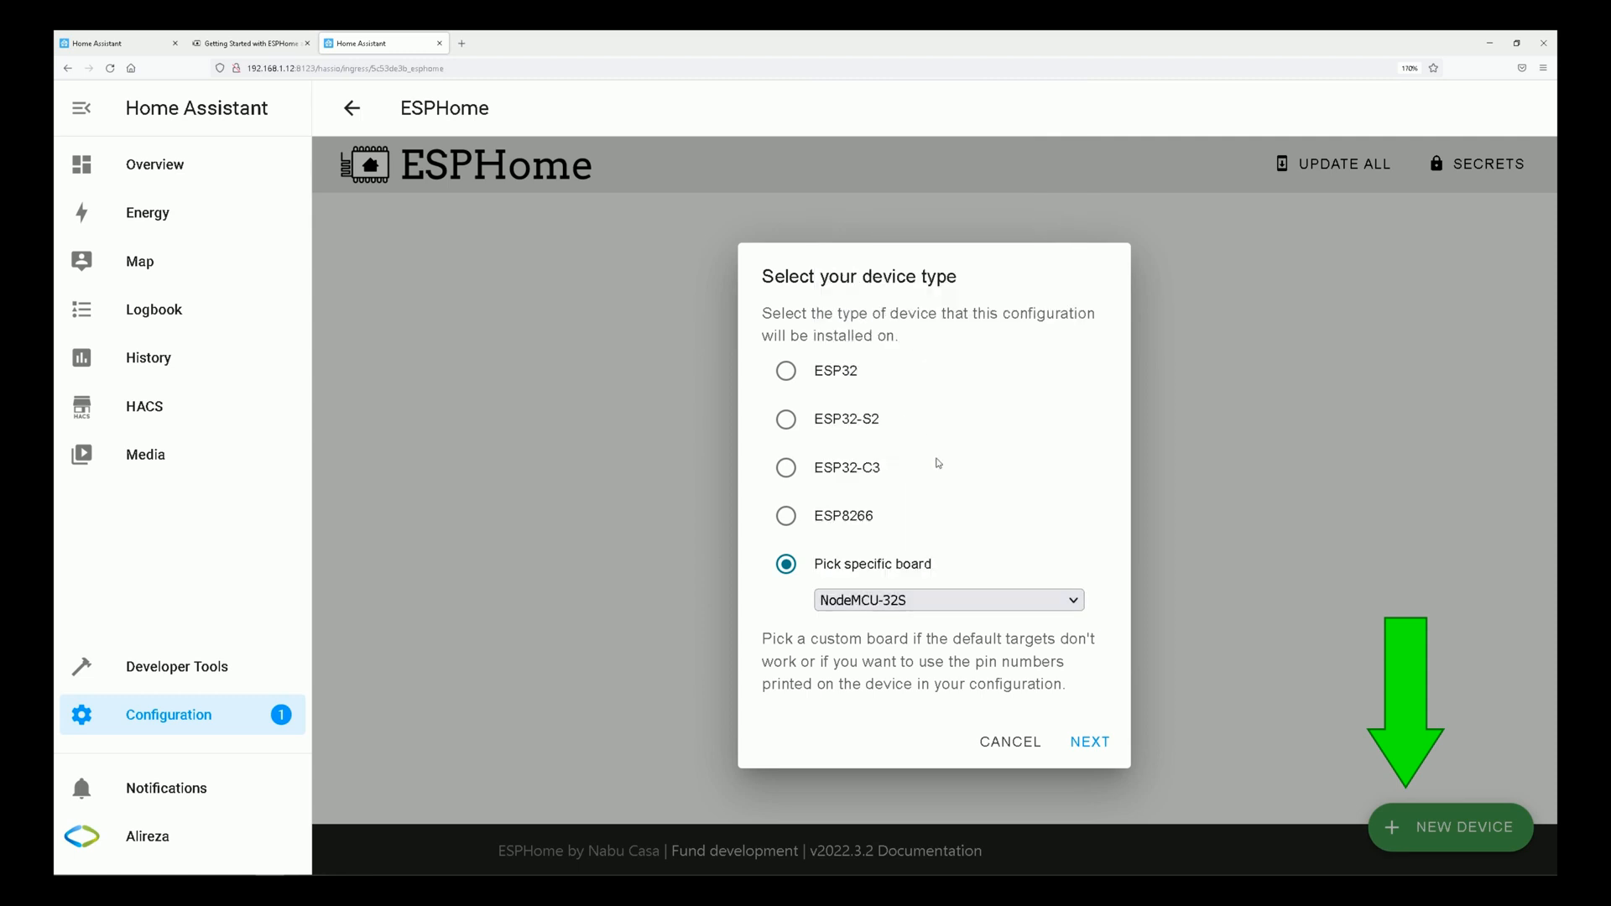
left_click(1087, 744)
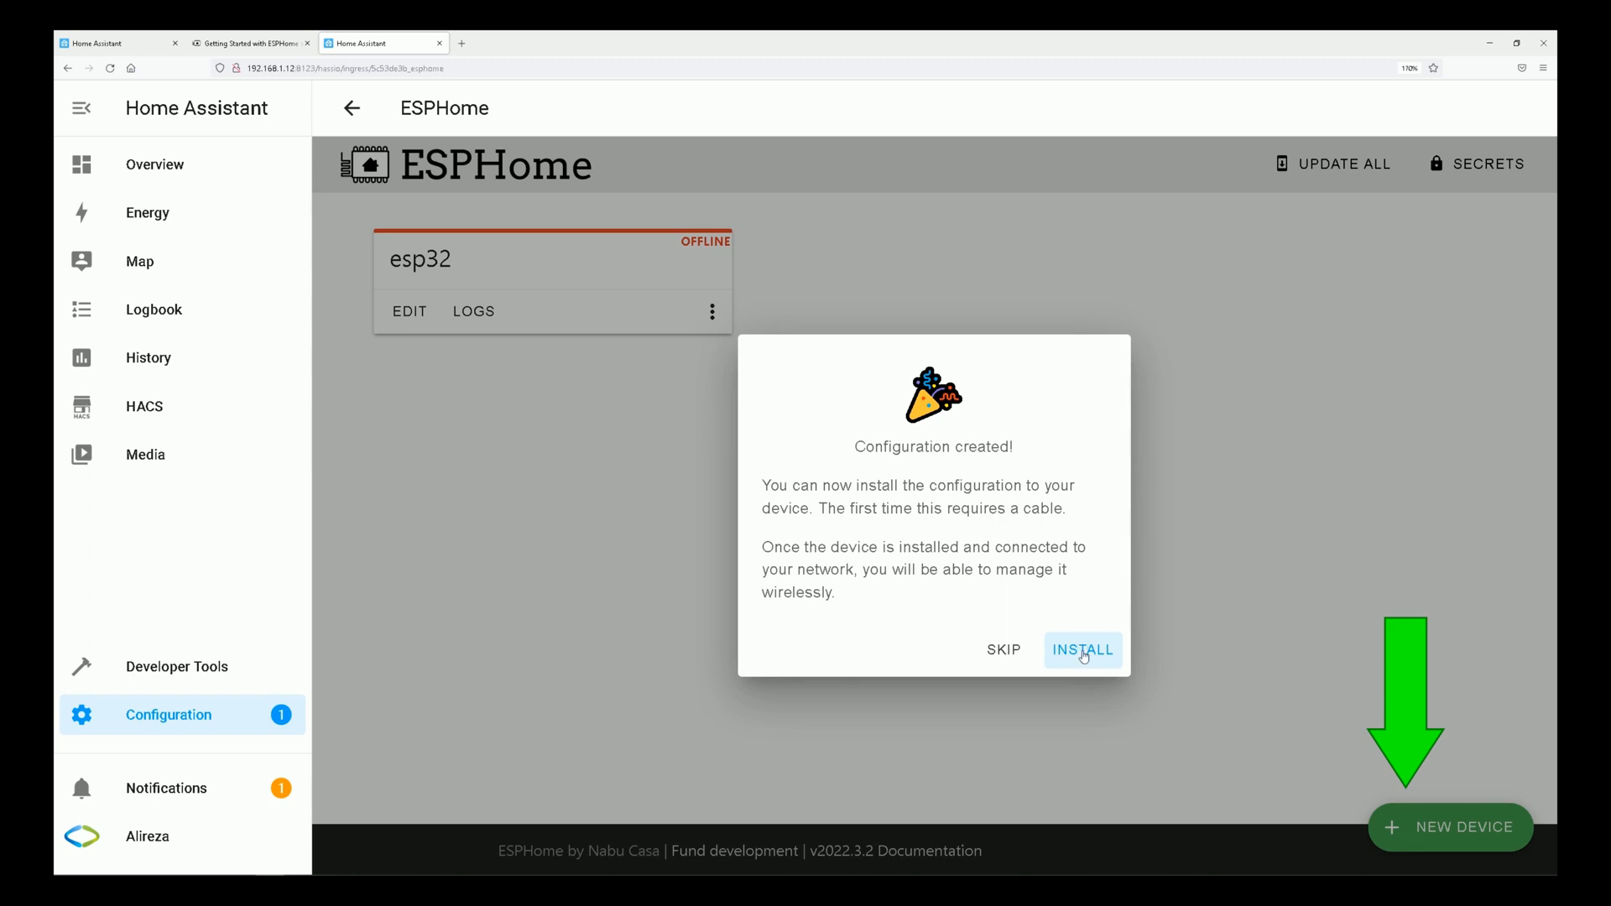
Install the new esp32 configuration over USB through the ESPHome server's CP2102 port /dev/ttyUSB0, and stop the log output once connected.
left_click(1083, 656)
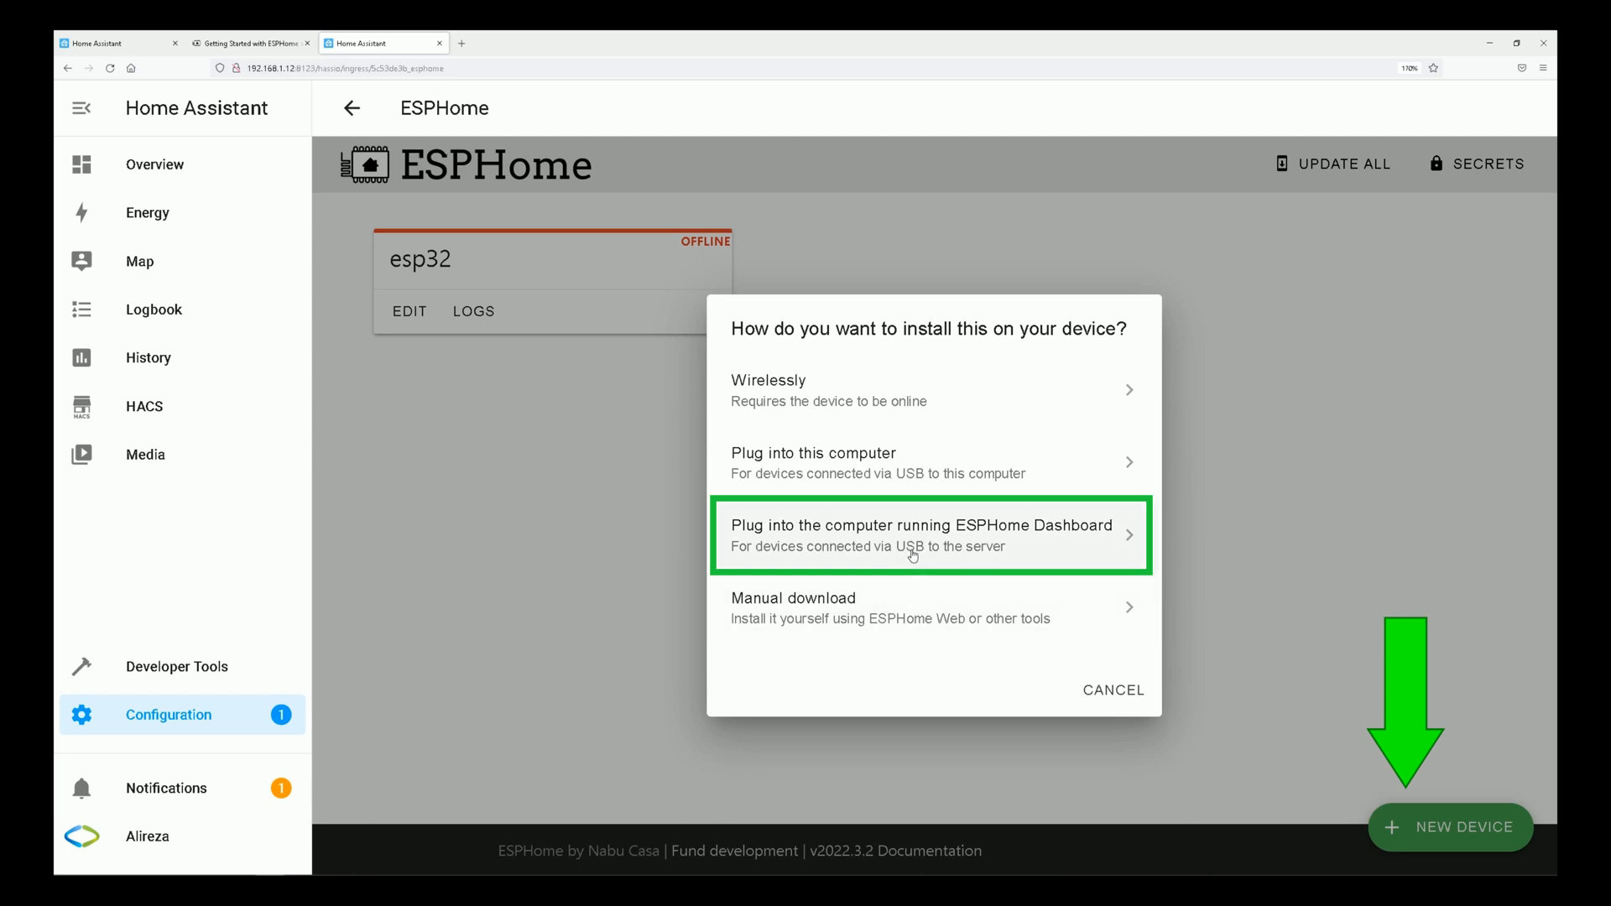
left_click(726, 539)
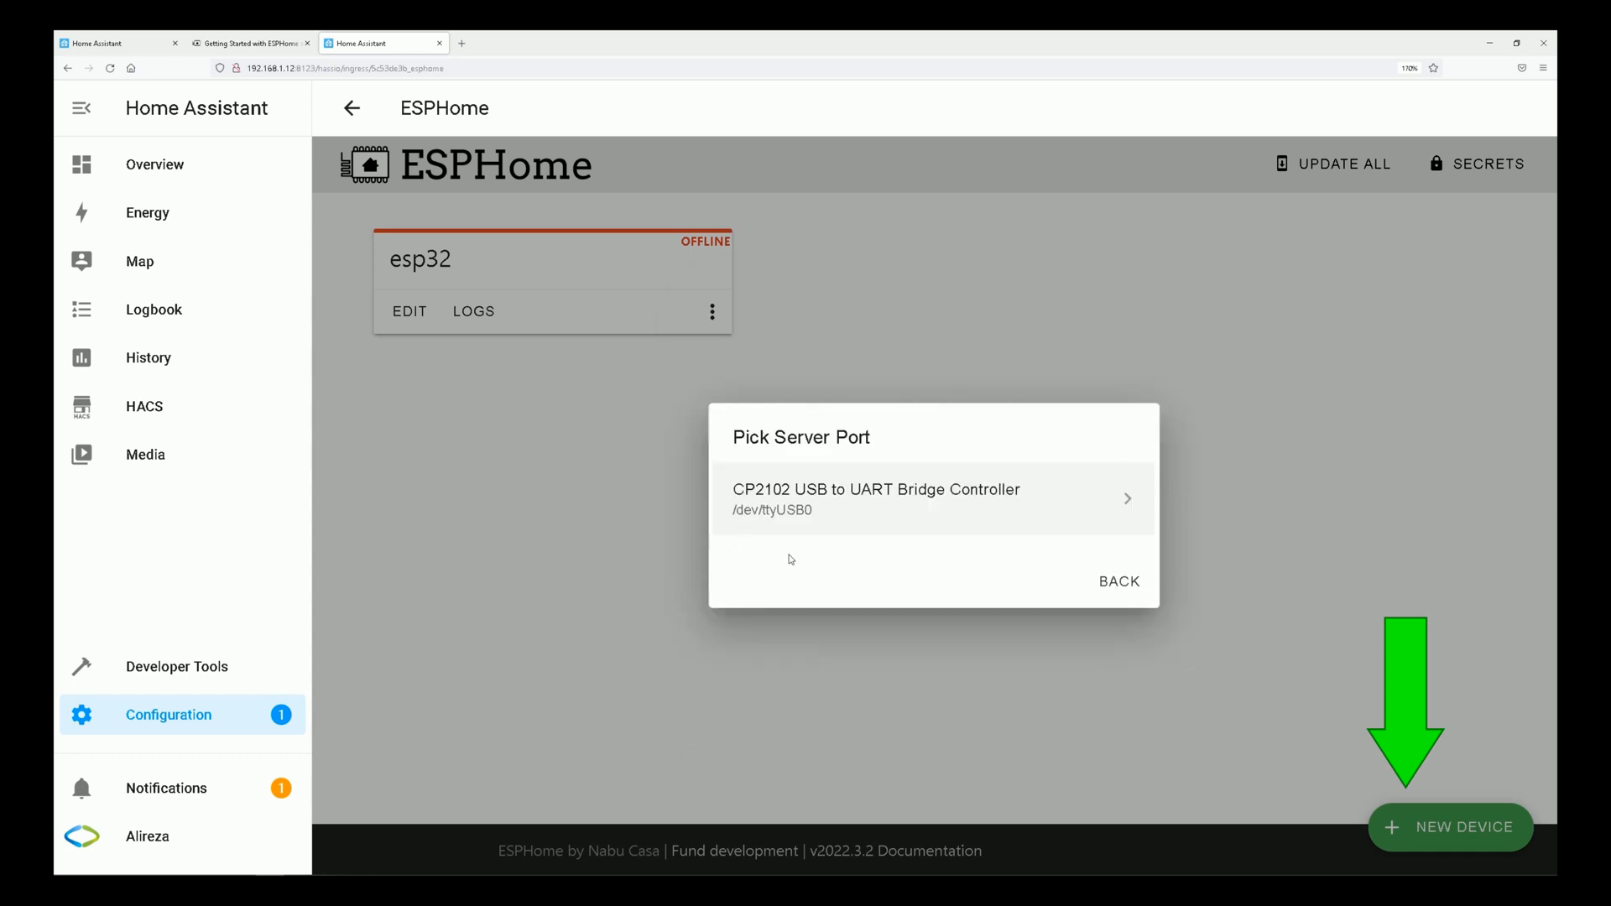
left_click(884, 511)
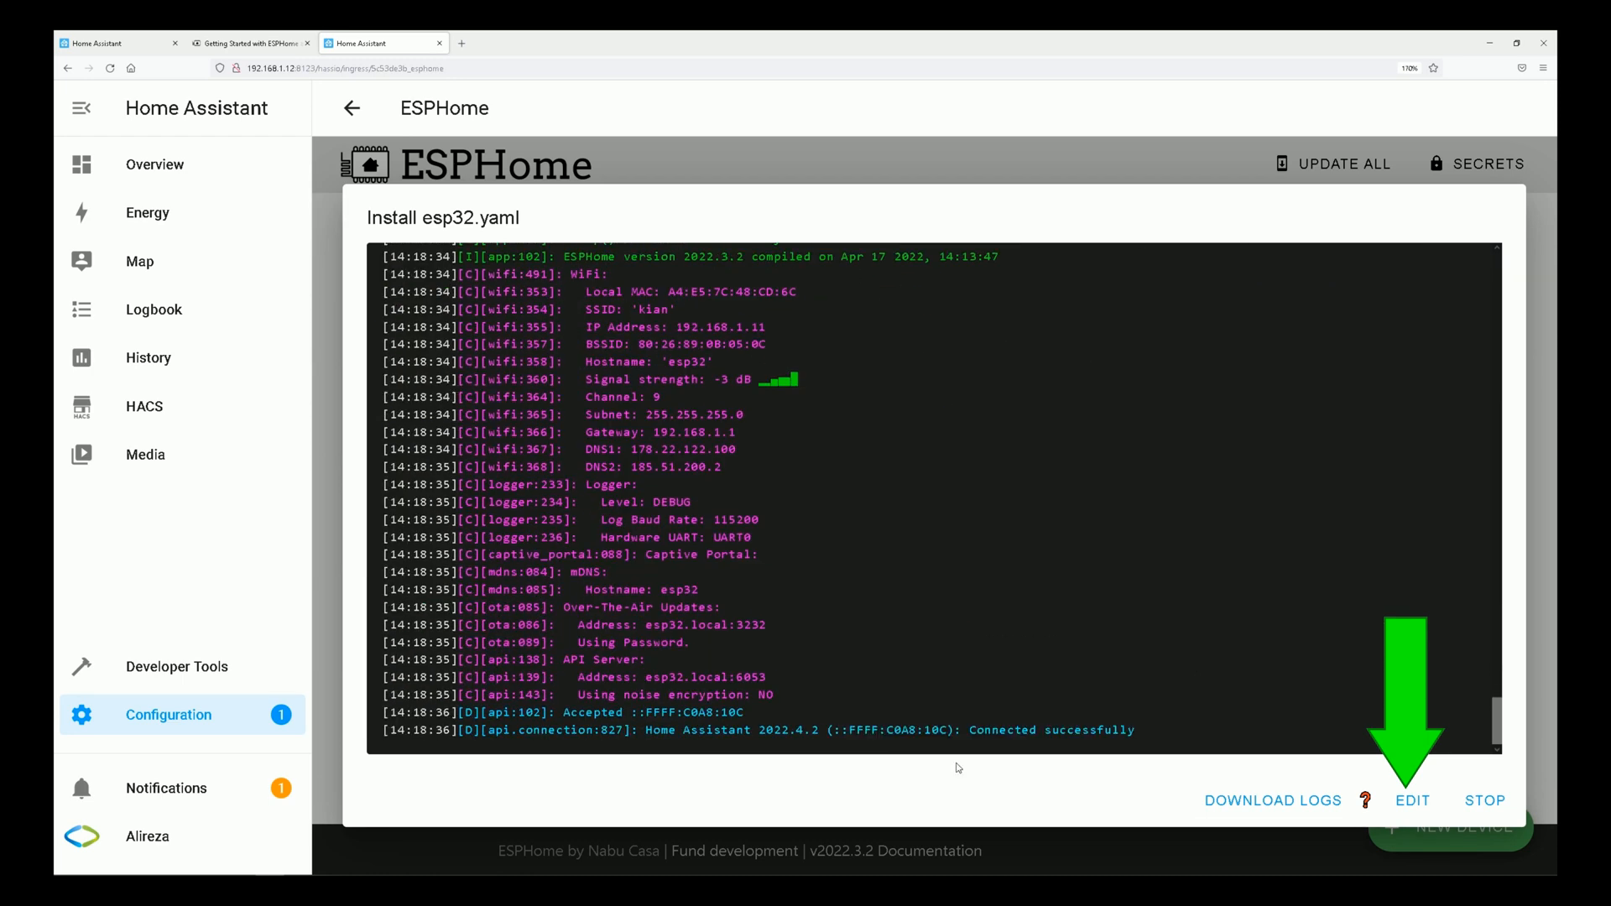
left_click(1502, 803)
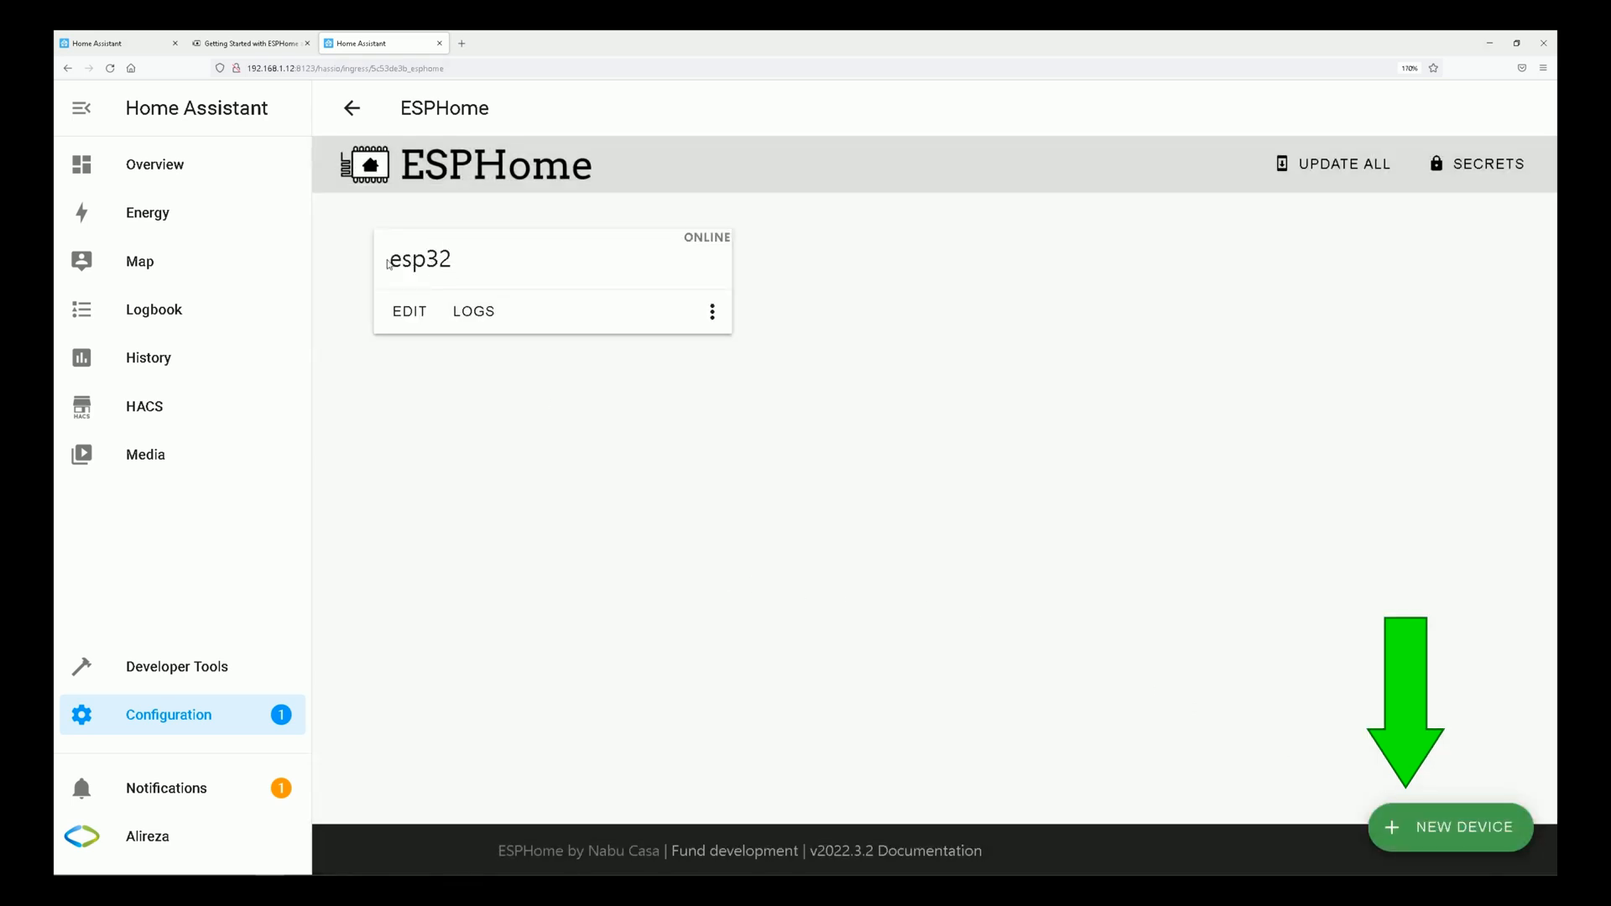
Look through the generated esp32.yaml configuration of the esp32 device and close it.
left_click_drag(388, 264, 453, 262)
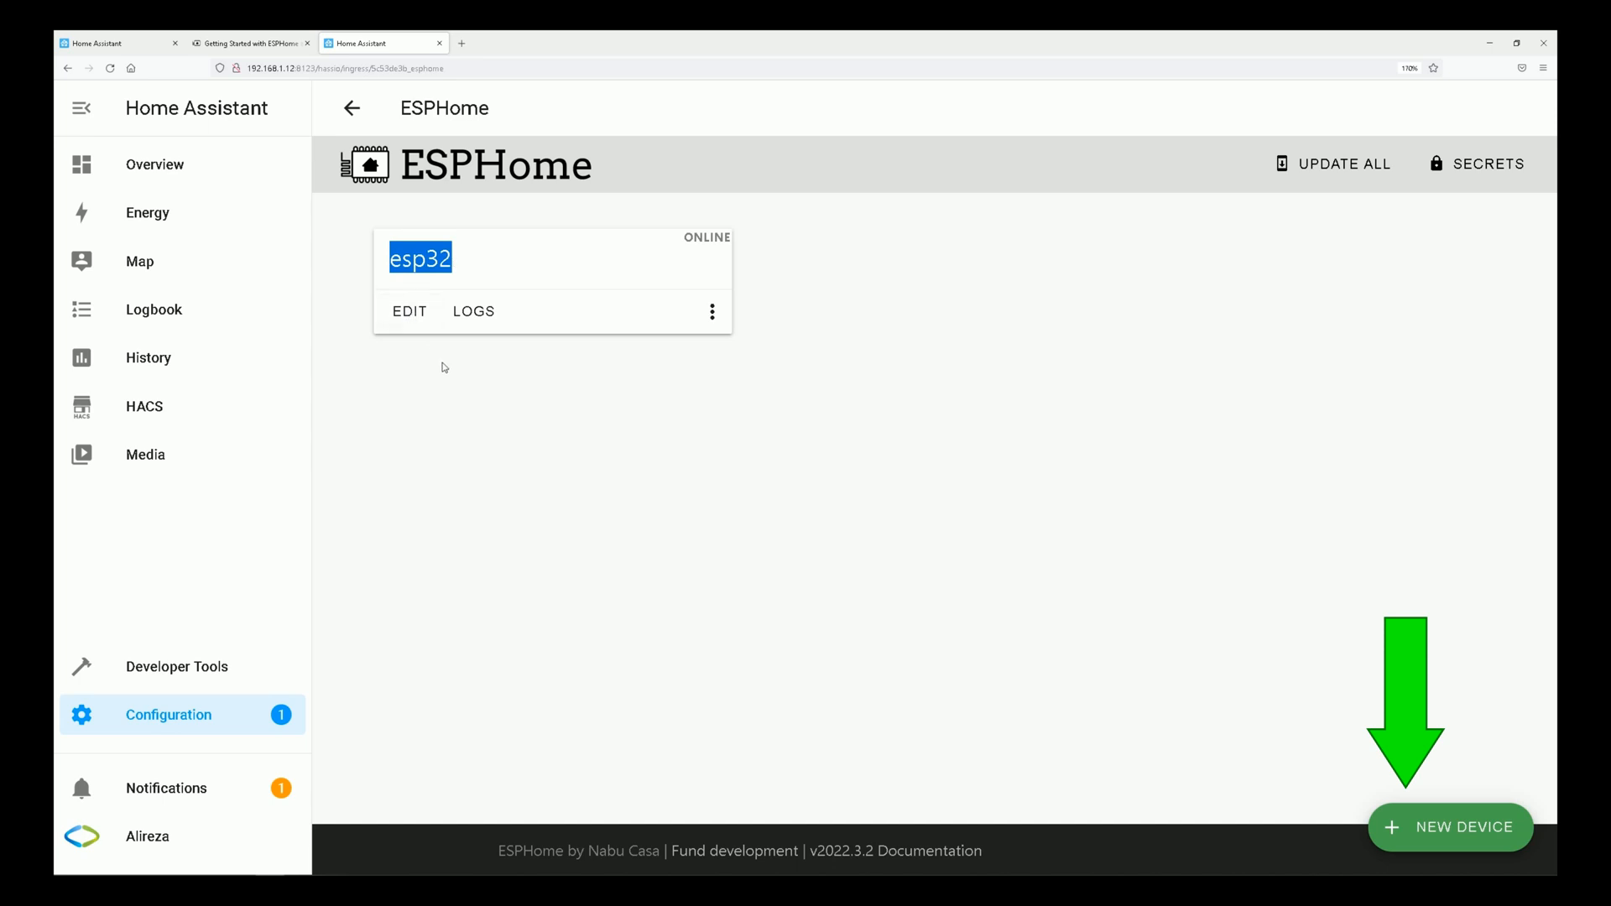
left_click(406, 315)
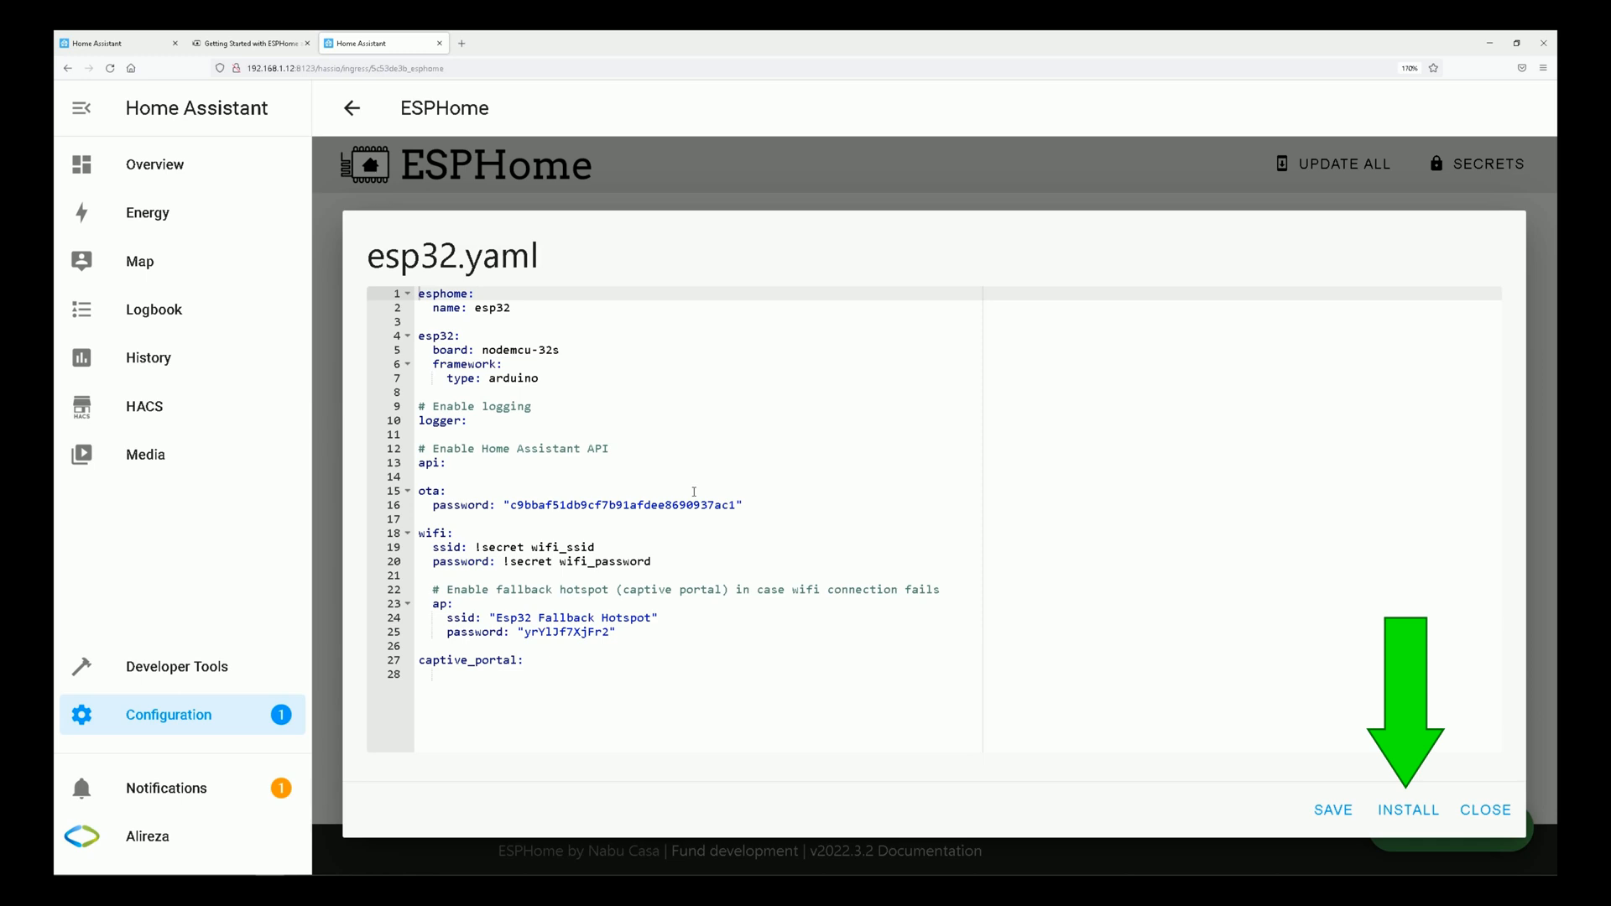
left_click(1485, 810)
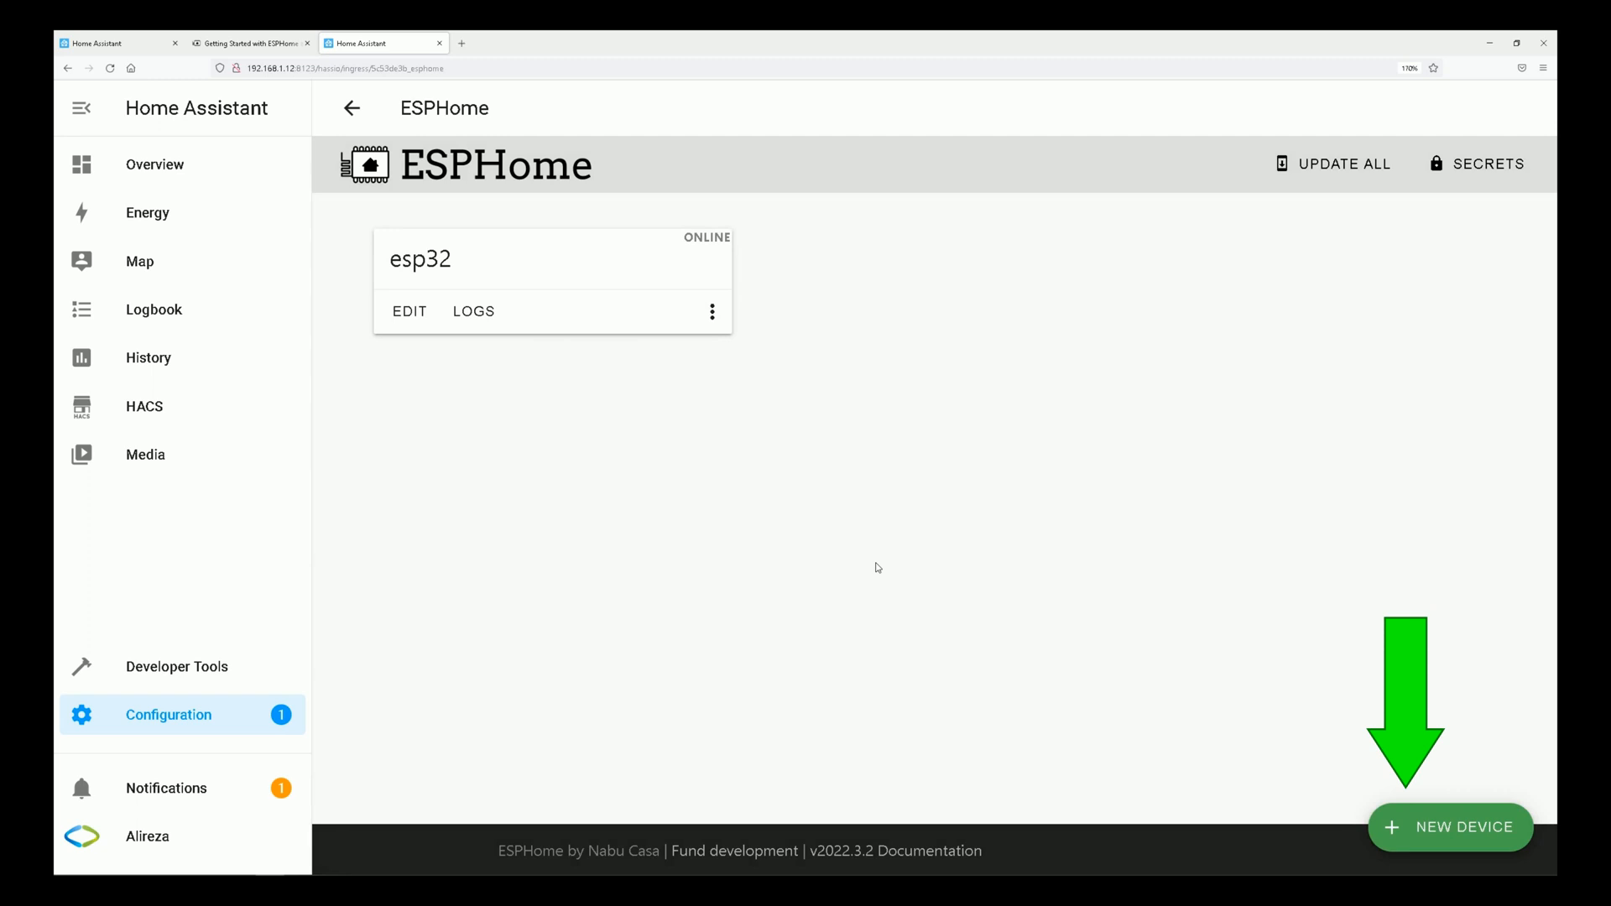
Return to the configuration area and reopen the ESPHome web UI from the installed add-ons.
left_click(206, 720)
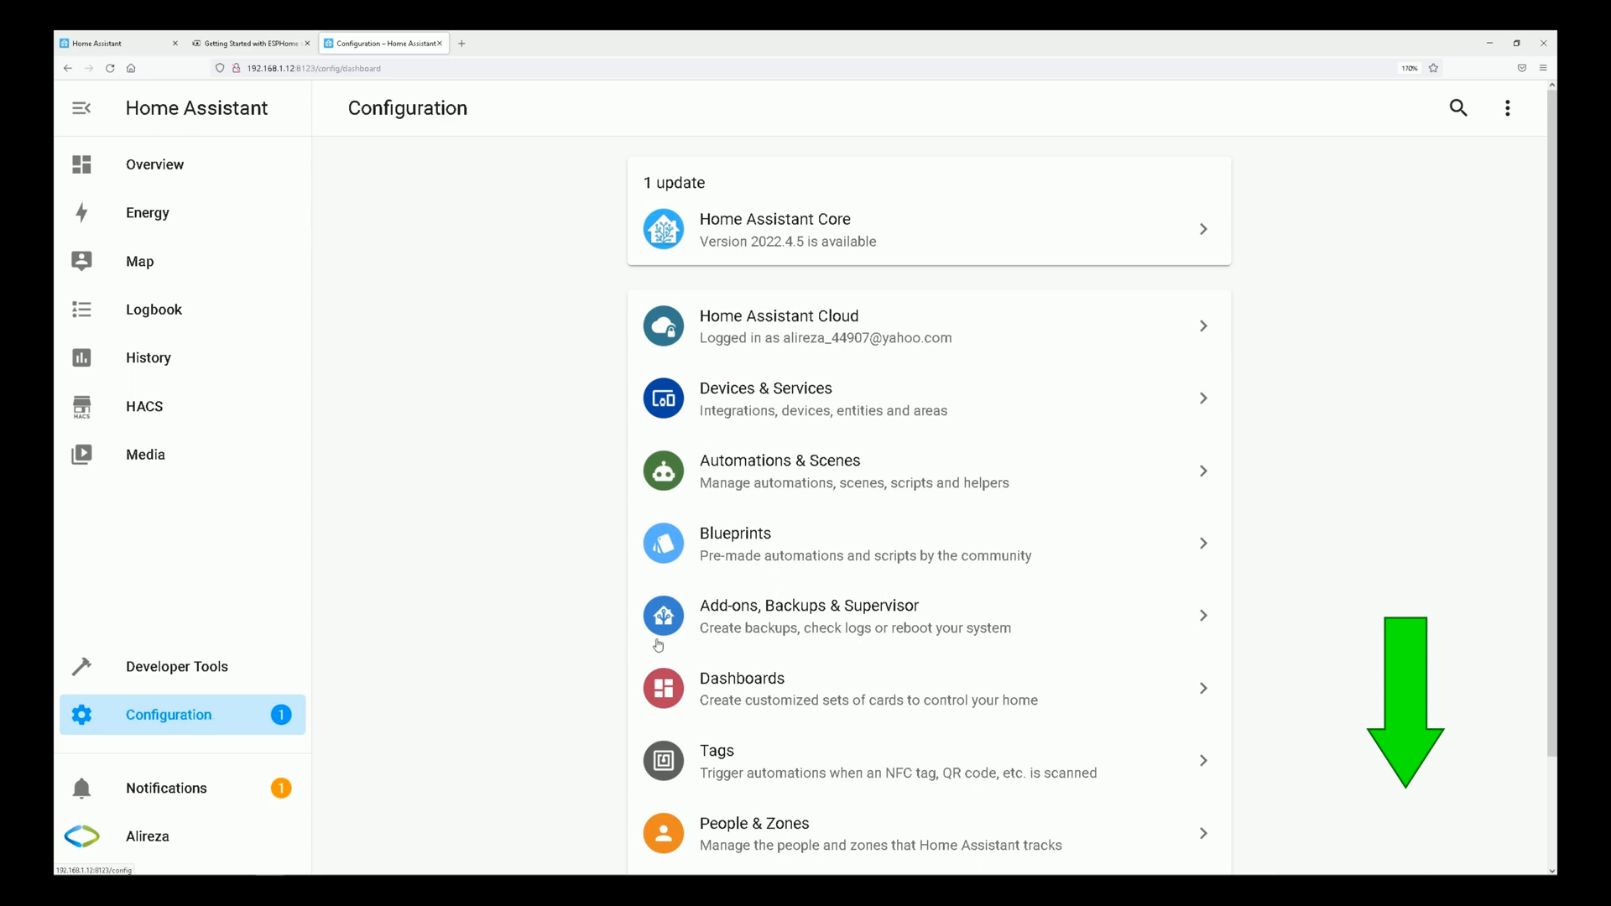
left_click(794, 622)
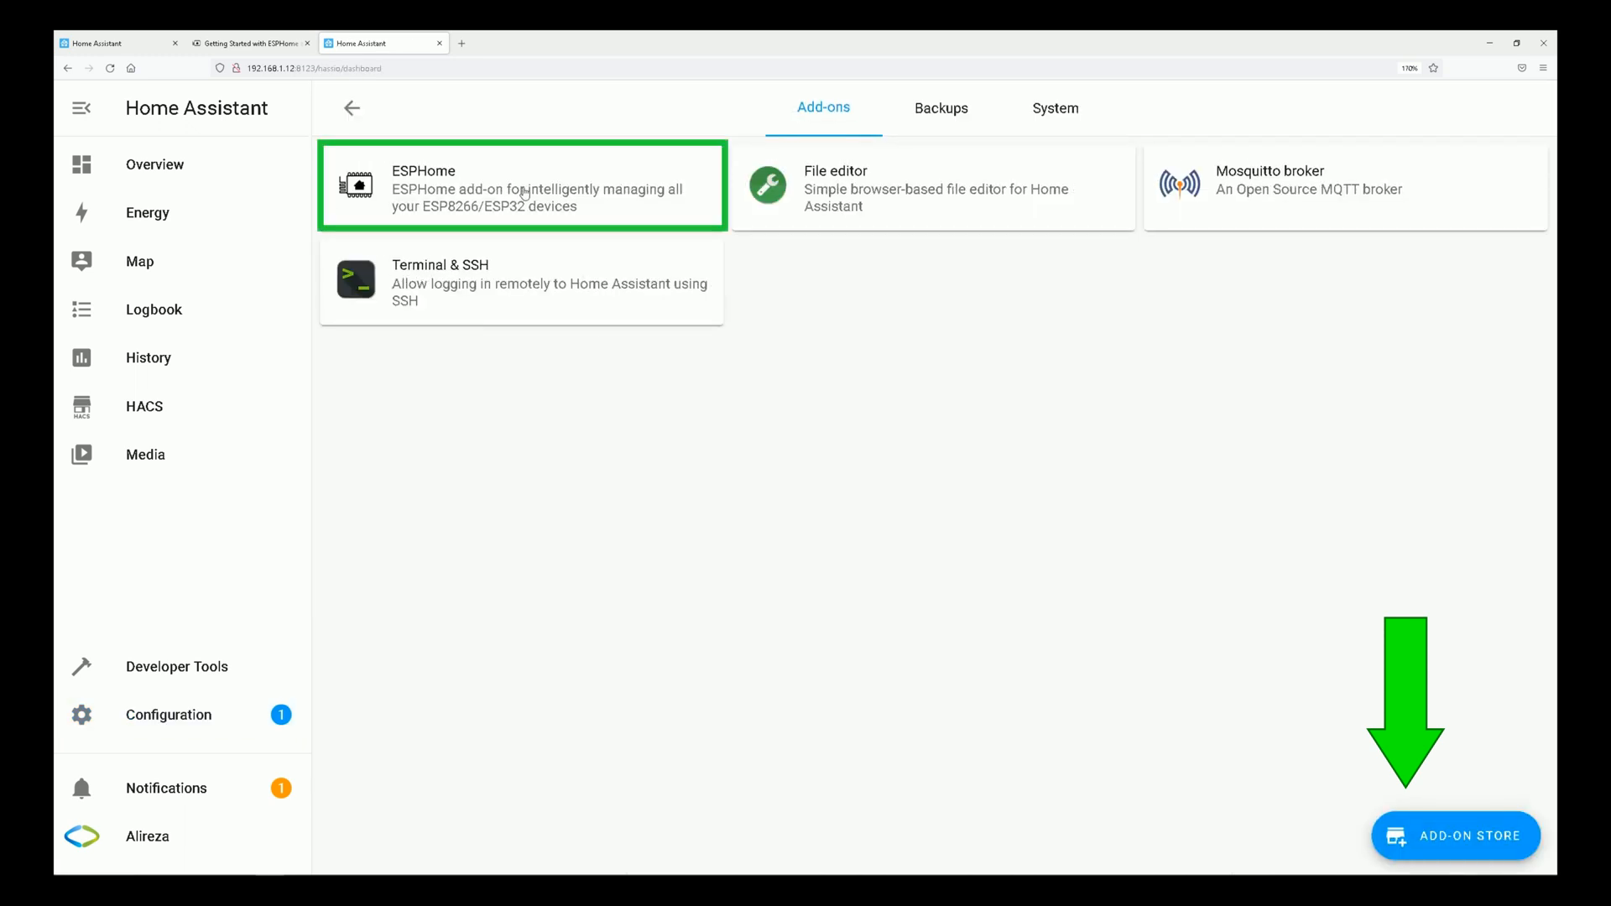
left_click(524, 193)
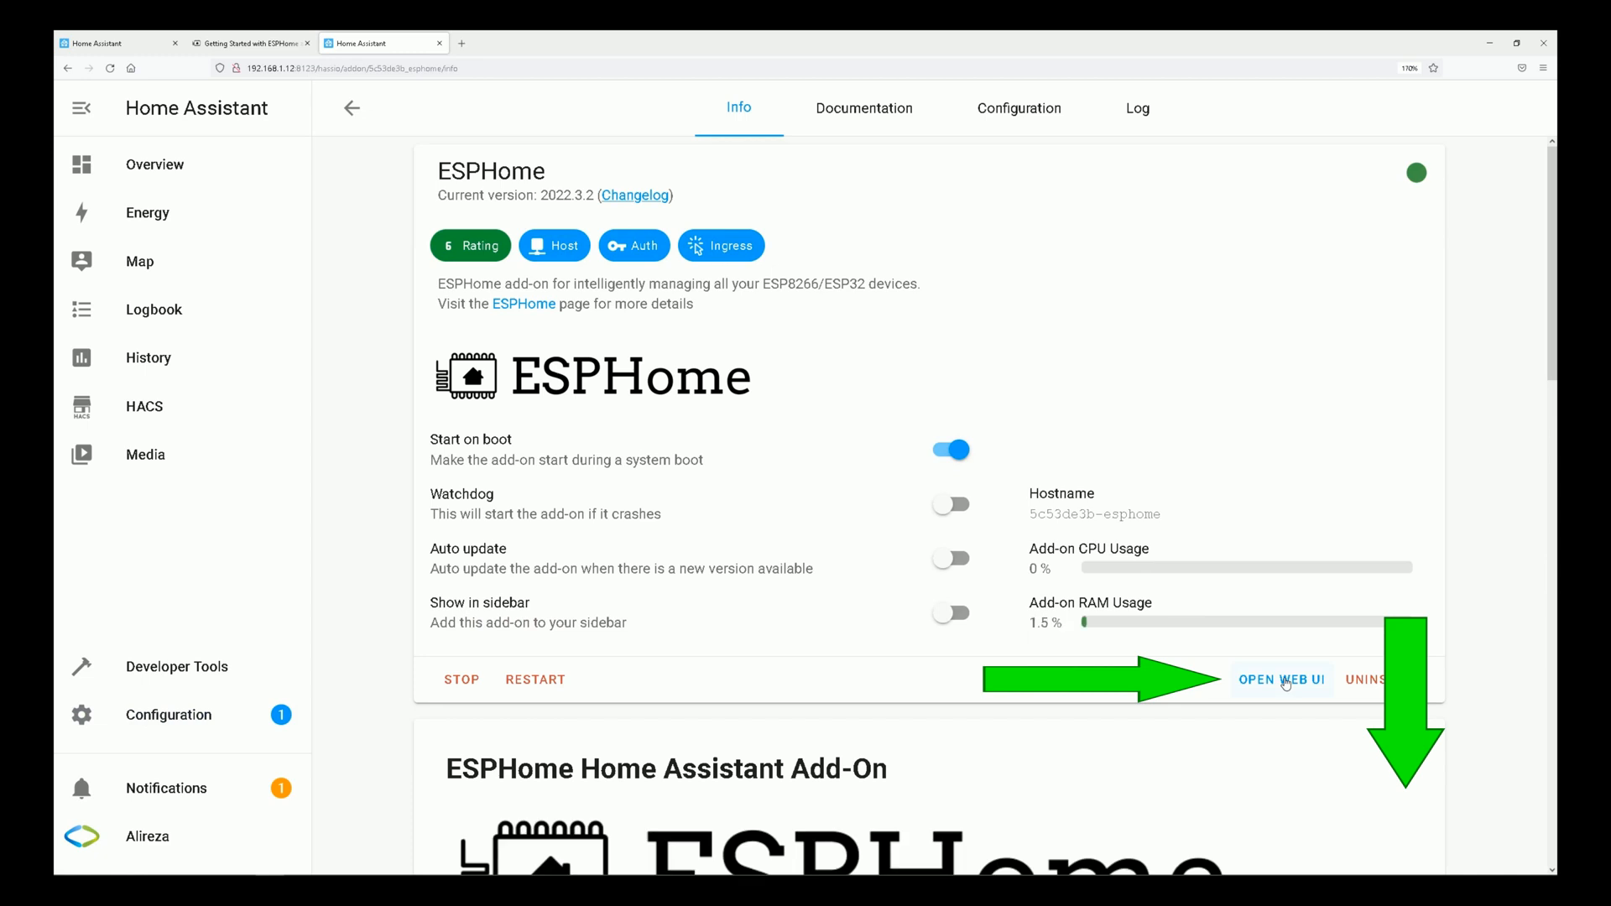
left_click(1285, 684)
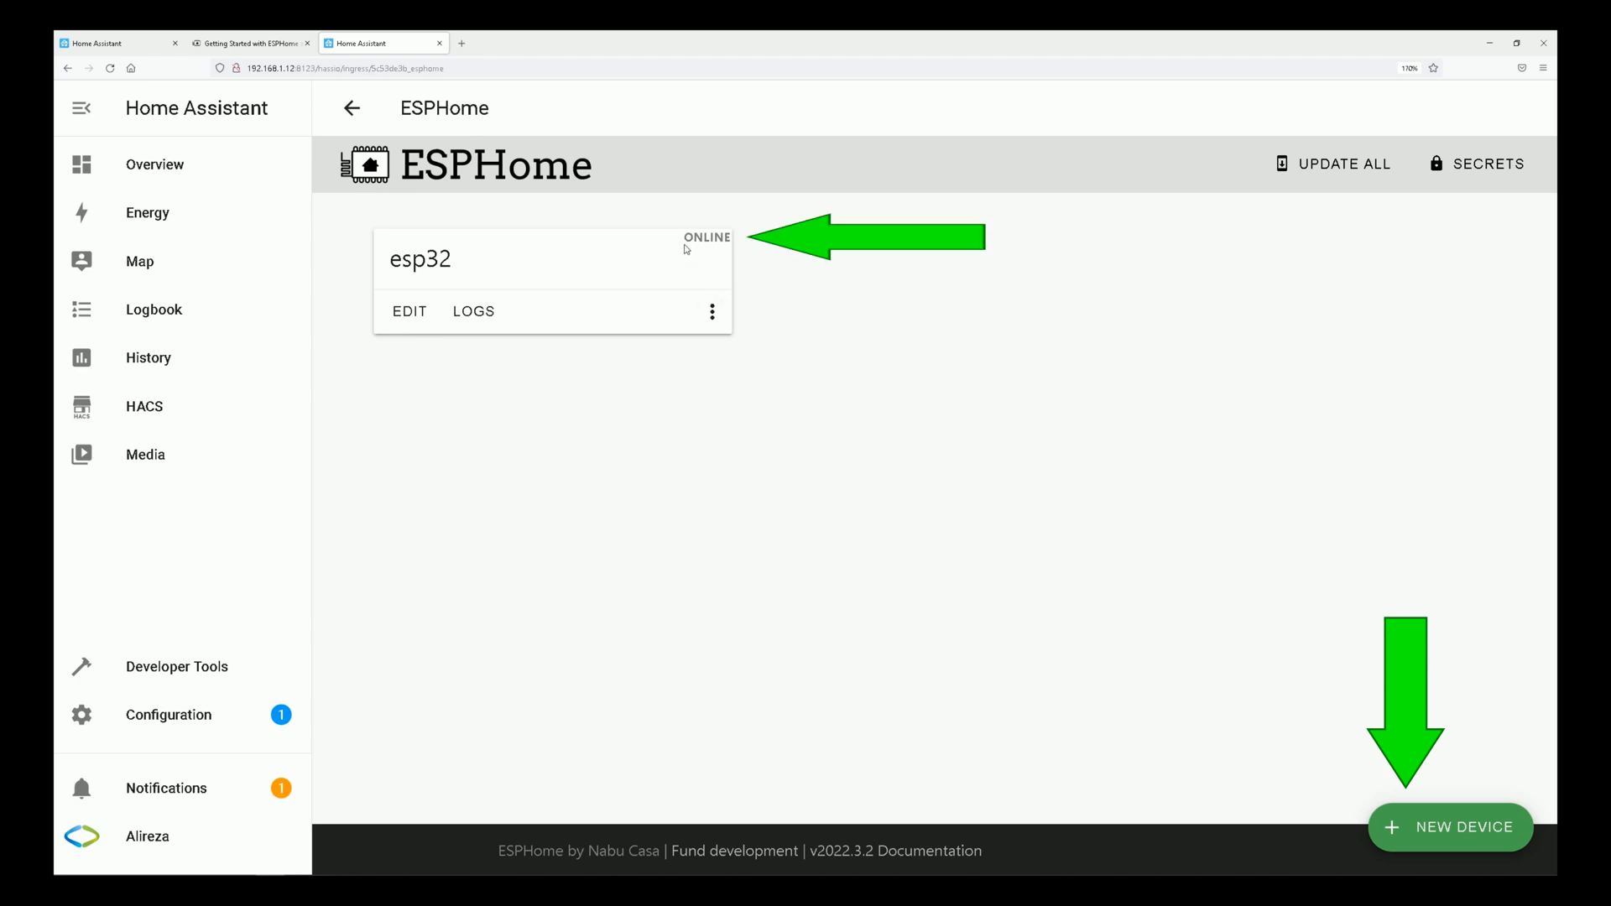
Open the esp32 device's configuration for editing and review the ssid and password lines in its wifi section.
left_click(397, 325)
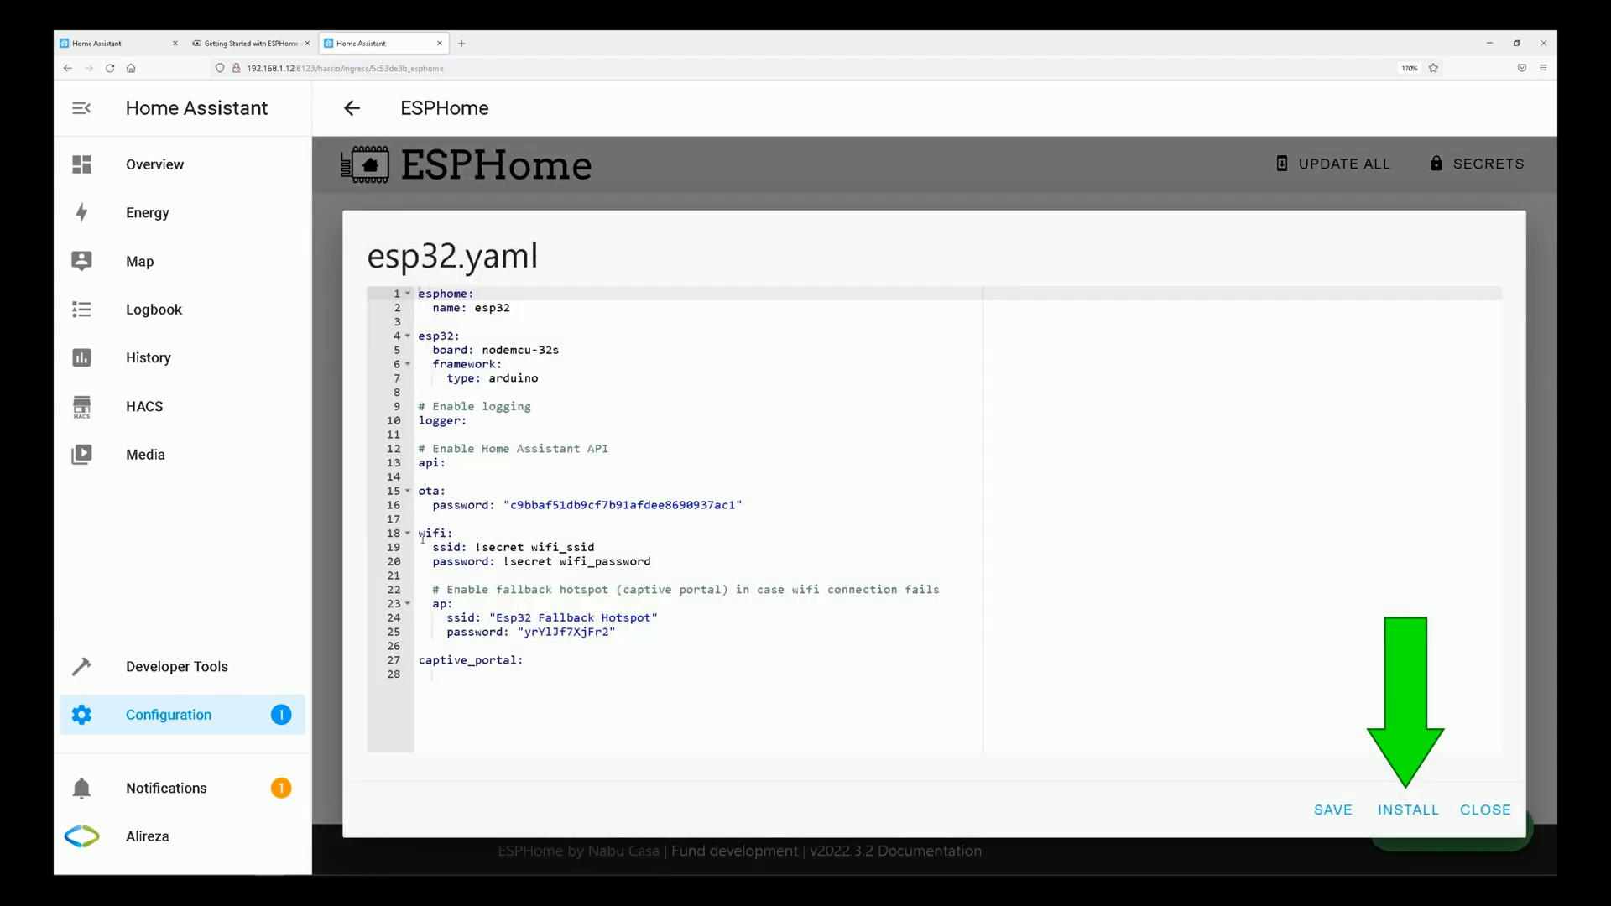
left_click_drag(421, 534, 713, 563)
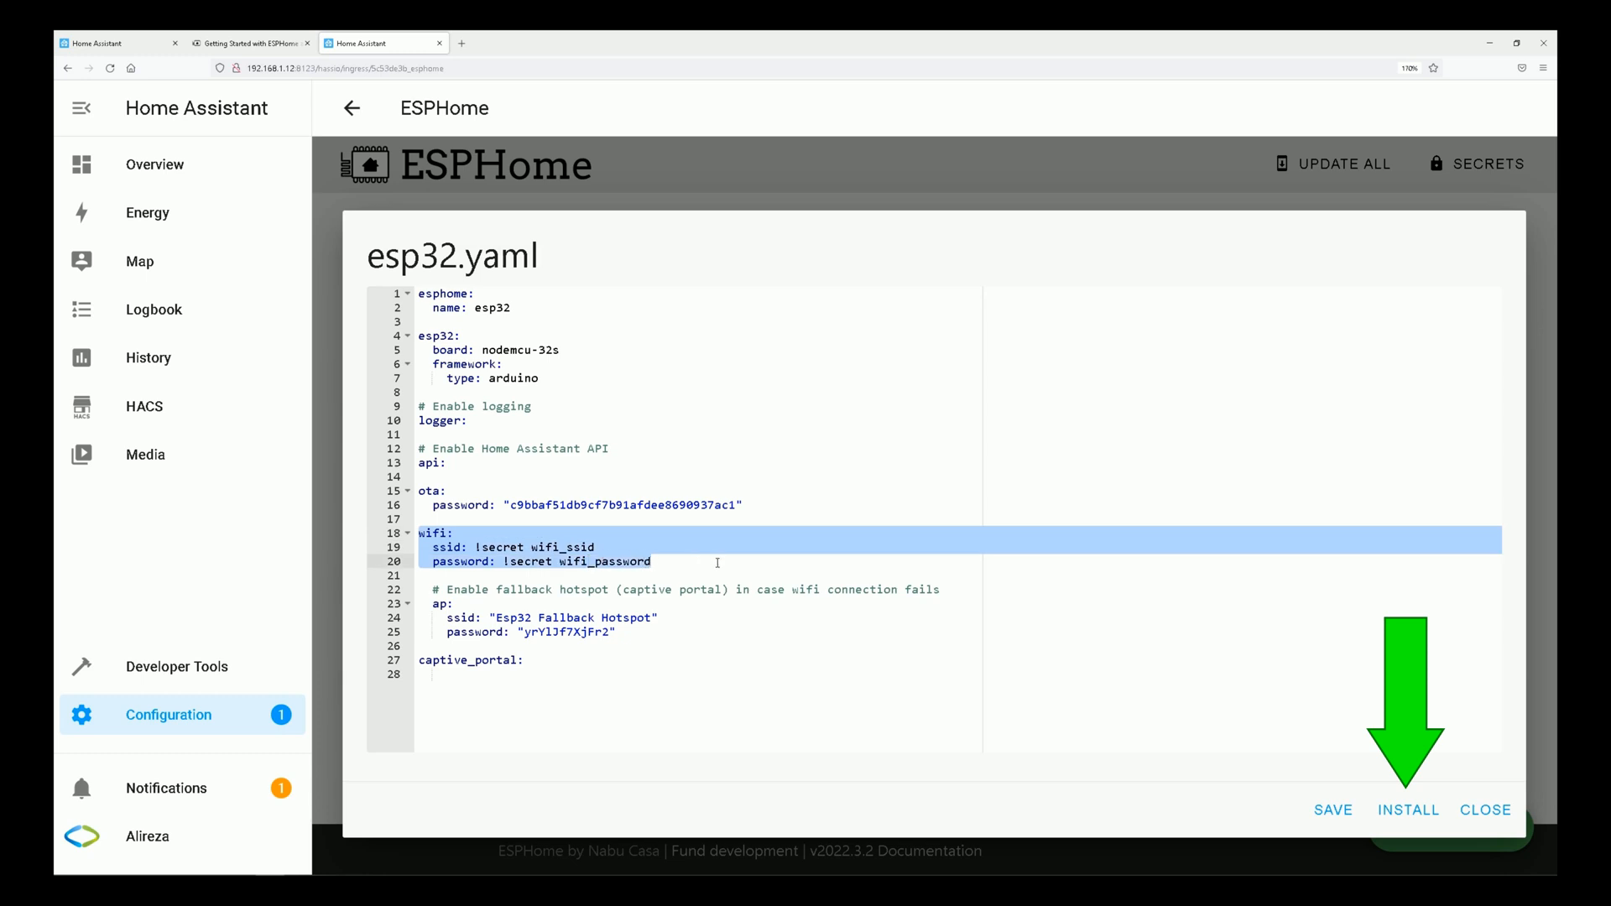
left_click(476, 549)
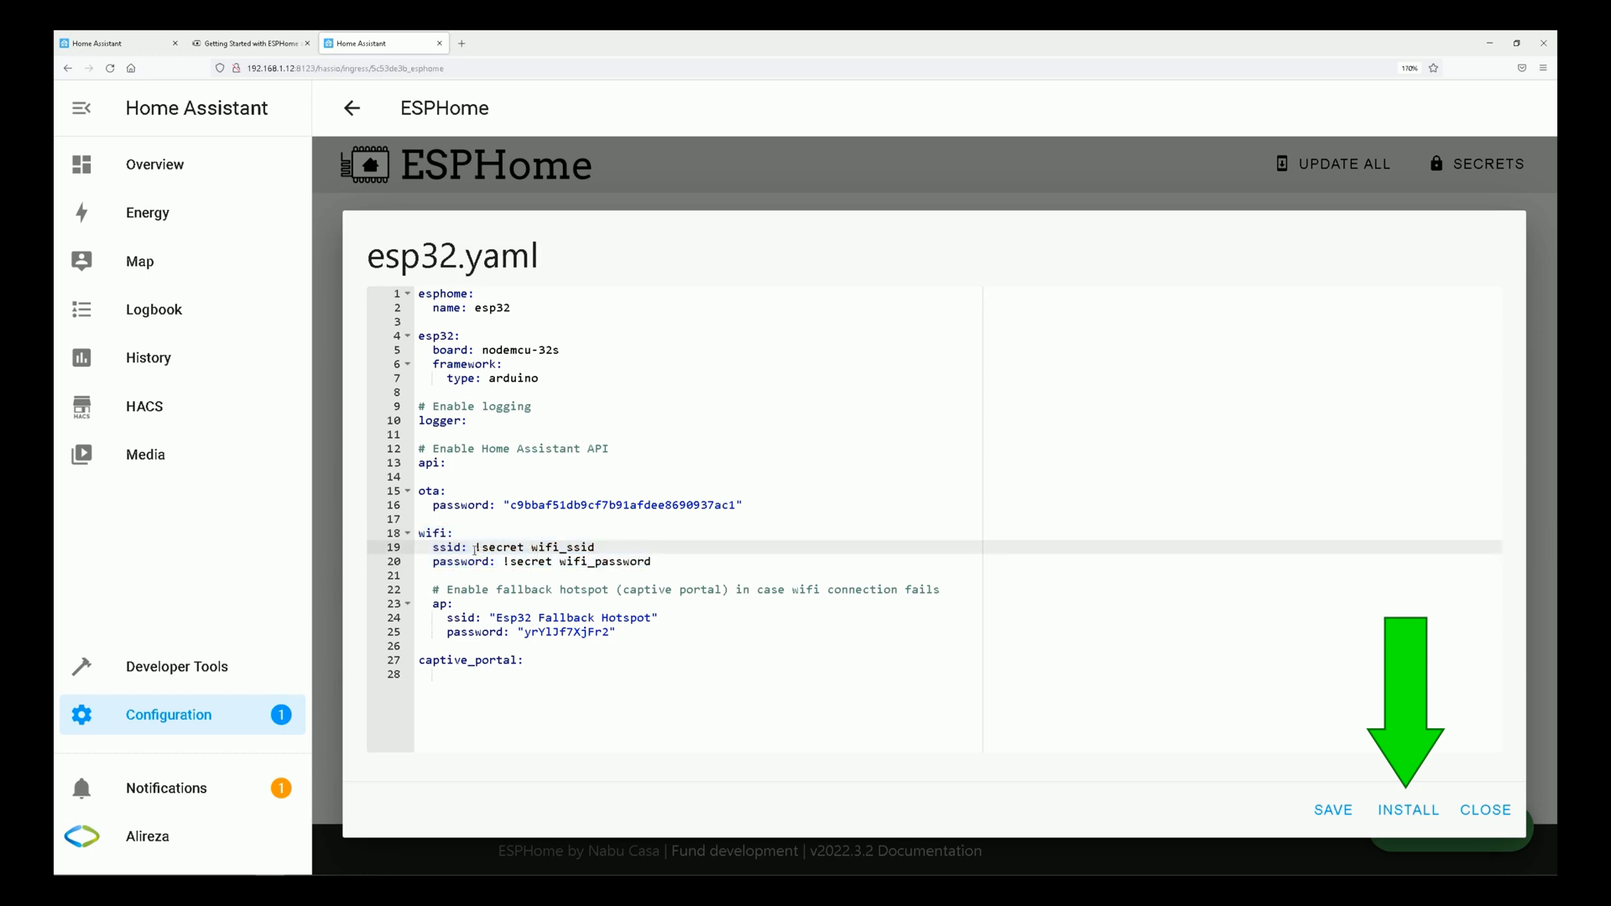
left_click_drag(477, 548, 597, 547)
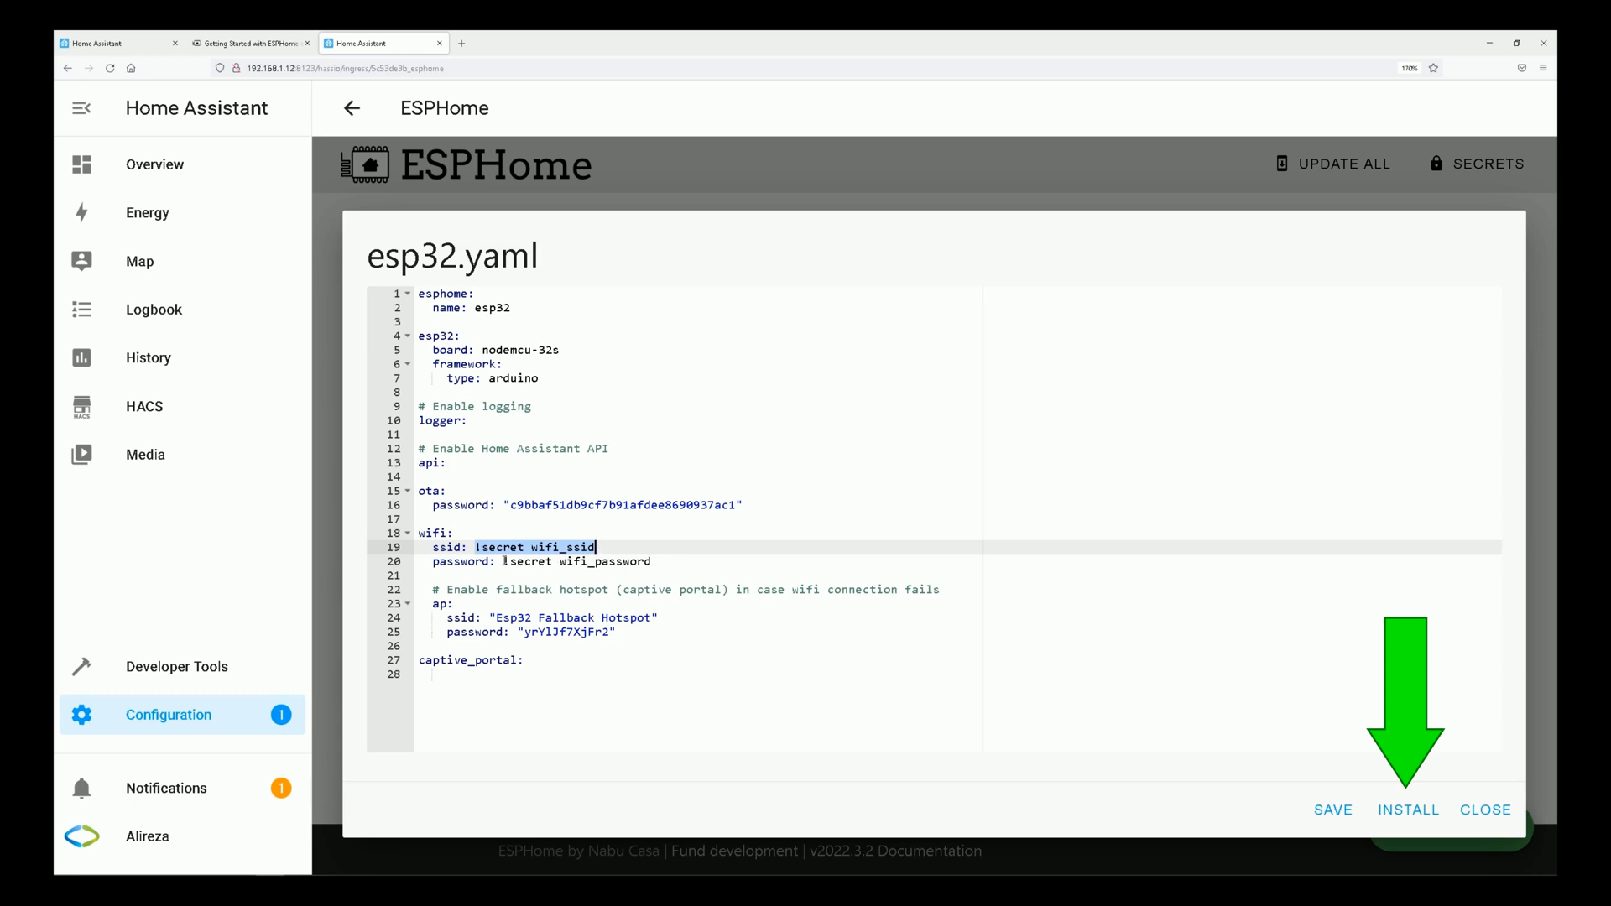
left_click_drag(504, 561, 653, 567)
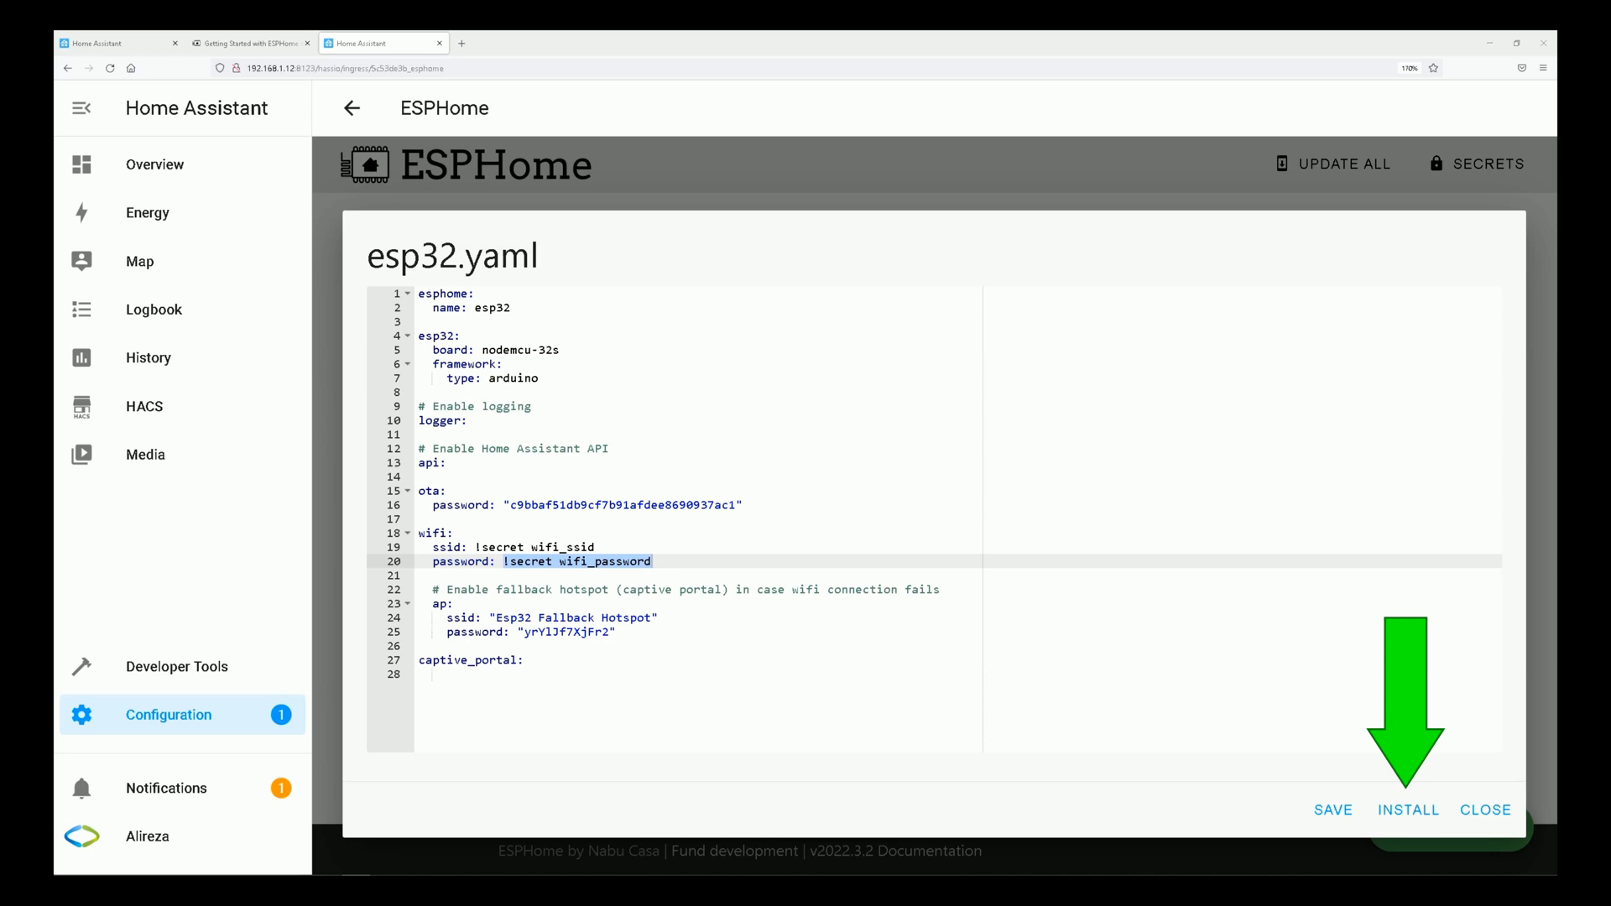
Add a networks: key under wifi: and turn the ssid line into an indented list entry beneath it.
left_click(457, 535)
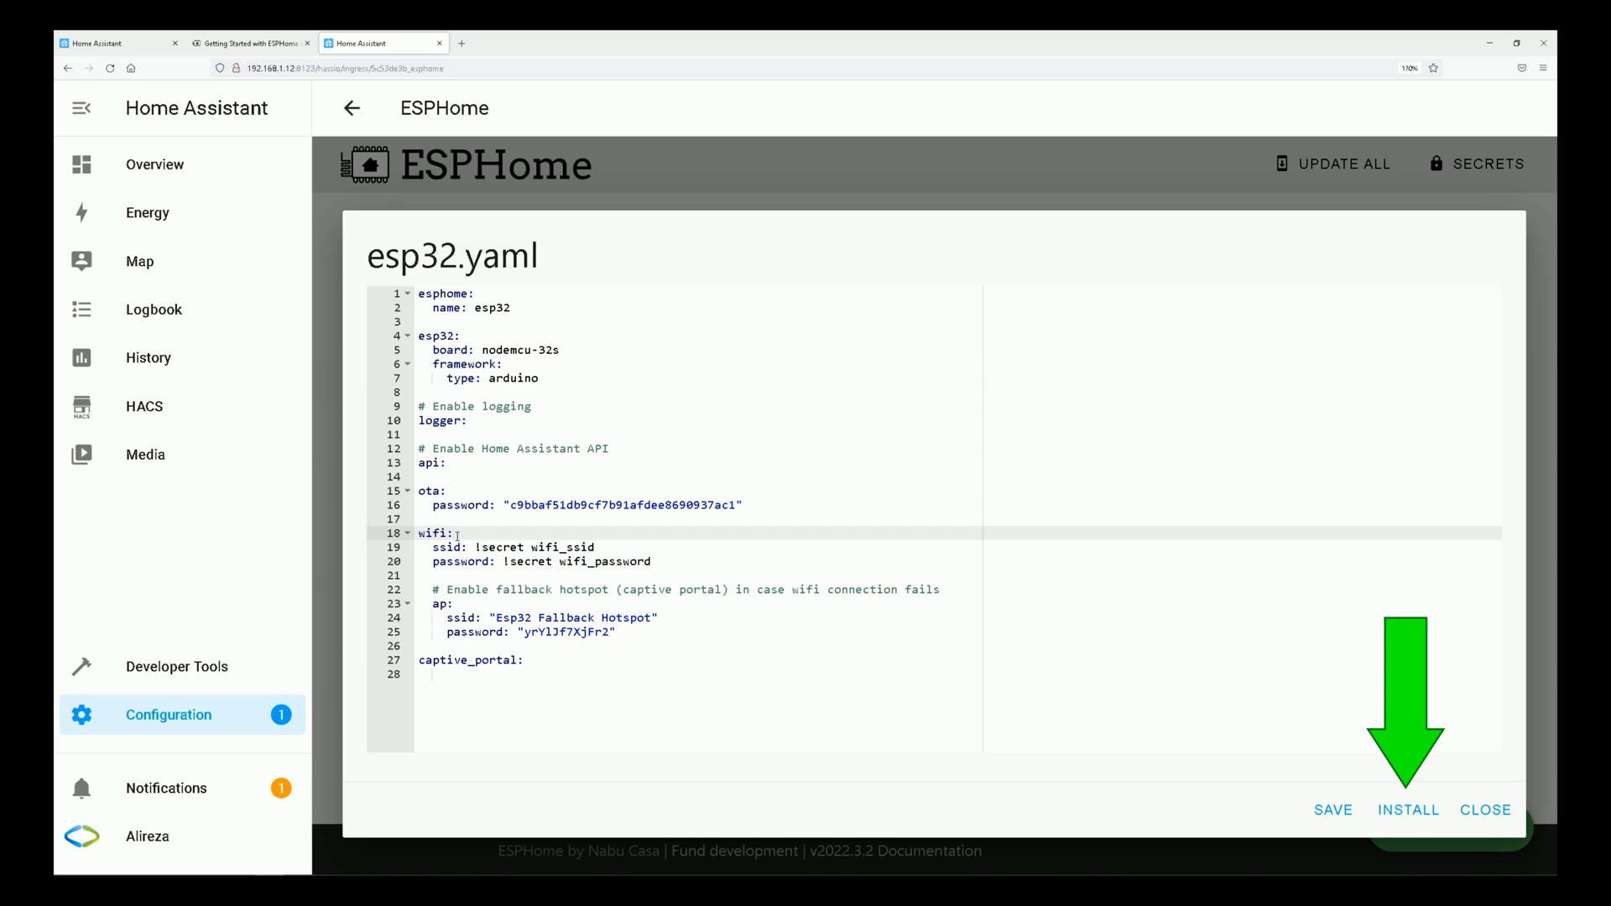
key("Return")
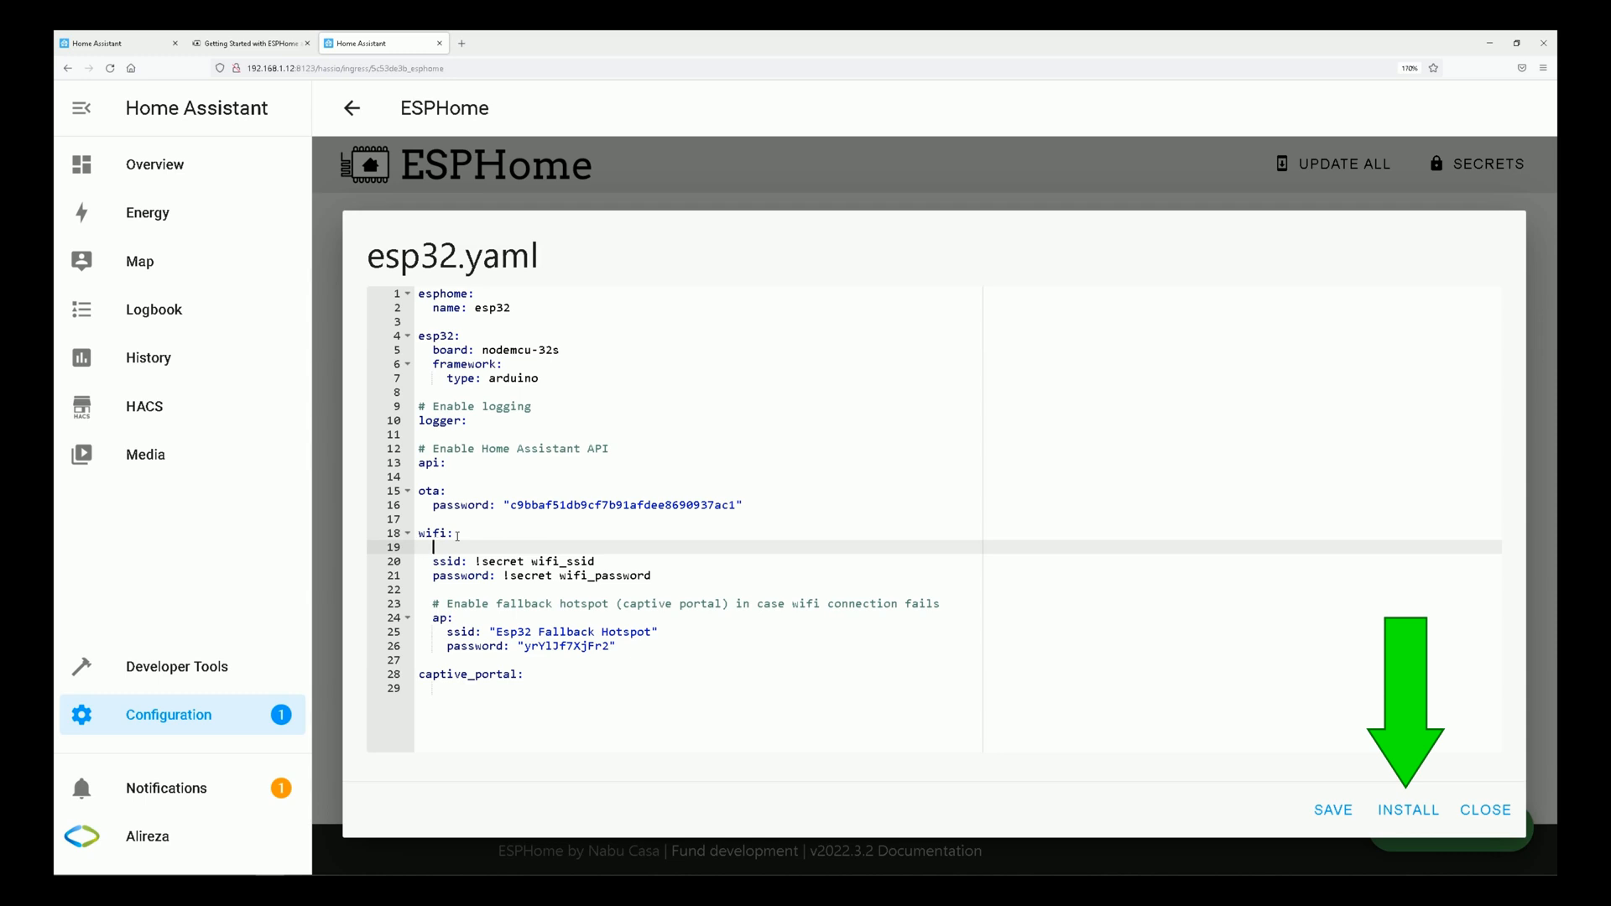
type("networks:")
left_click(433, 560)
key("Tab")
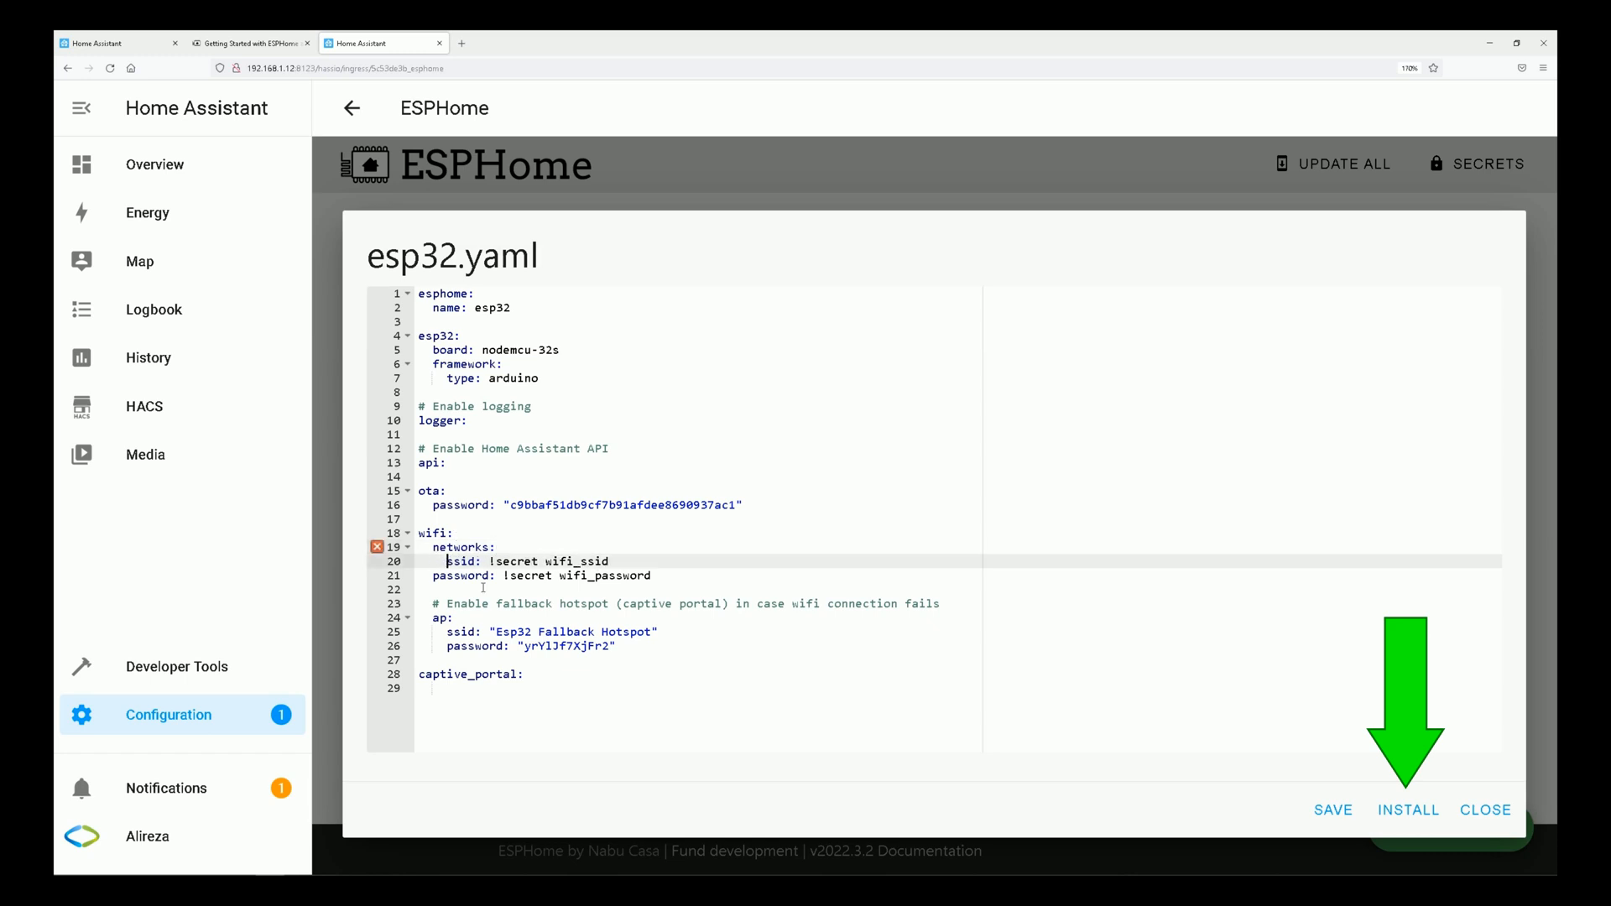
type("-")
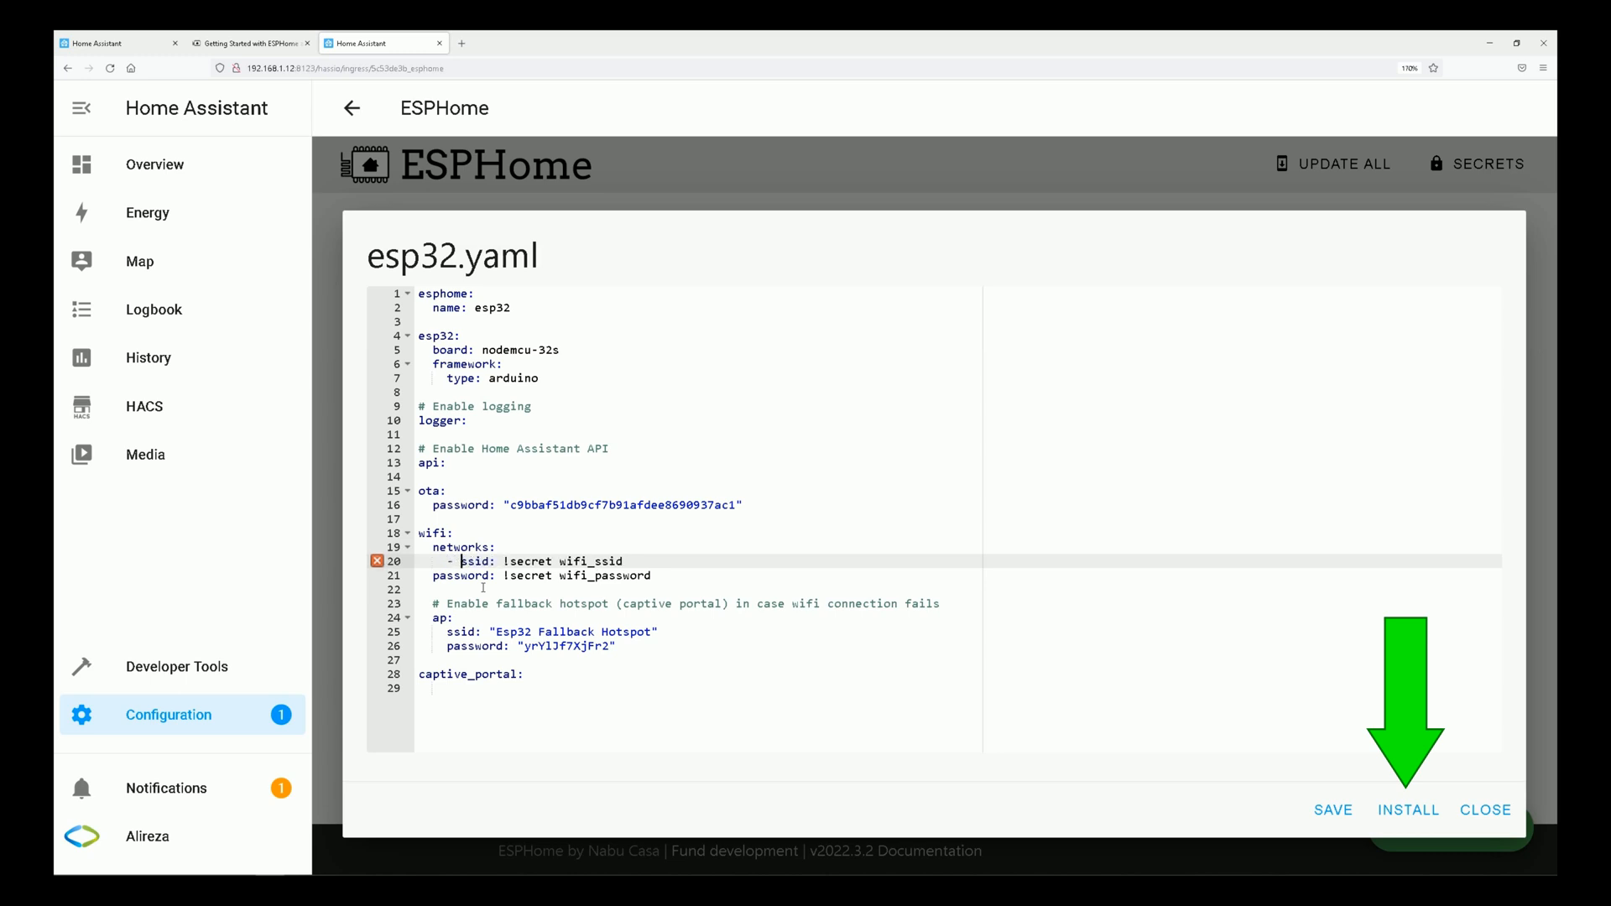
Turn the wifi password line into a list entry aligned with the ssid entry under networks.
key("Down")
key("Left")
key("Left")
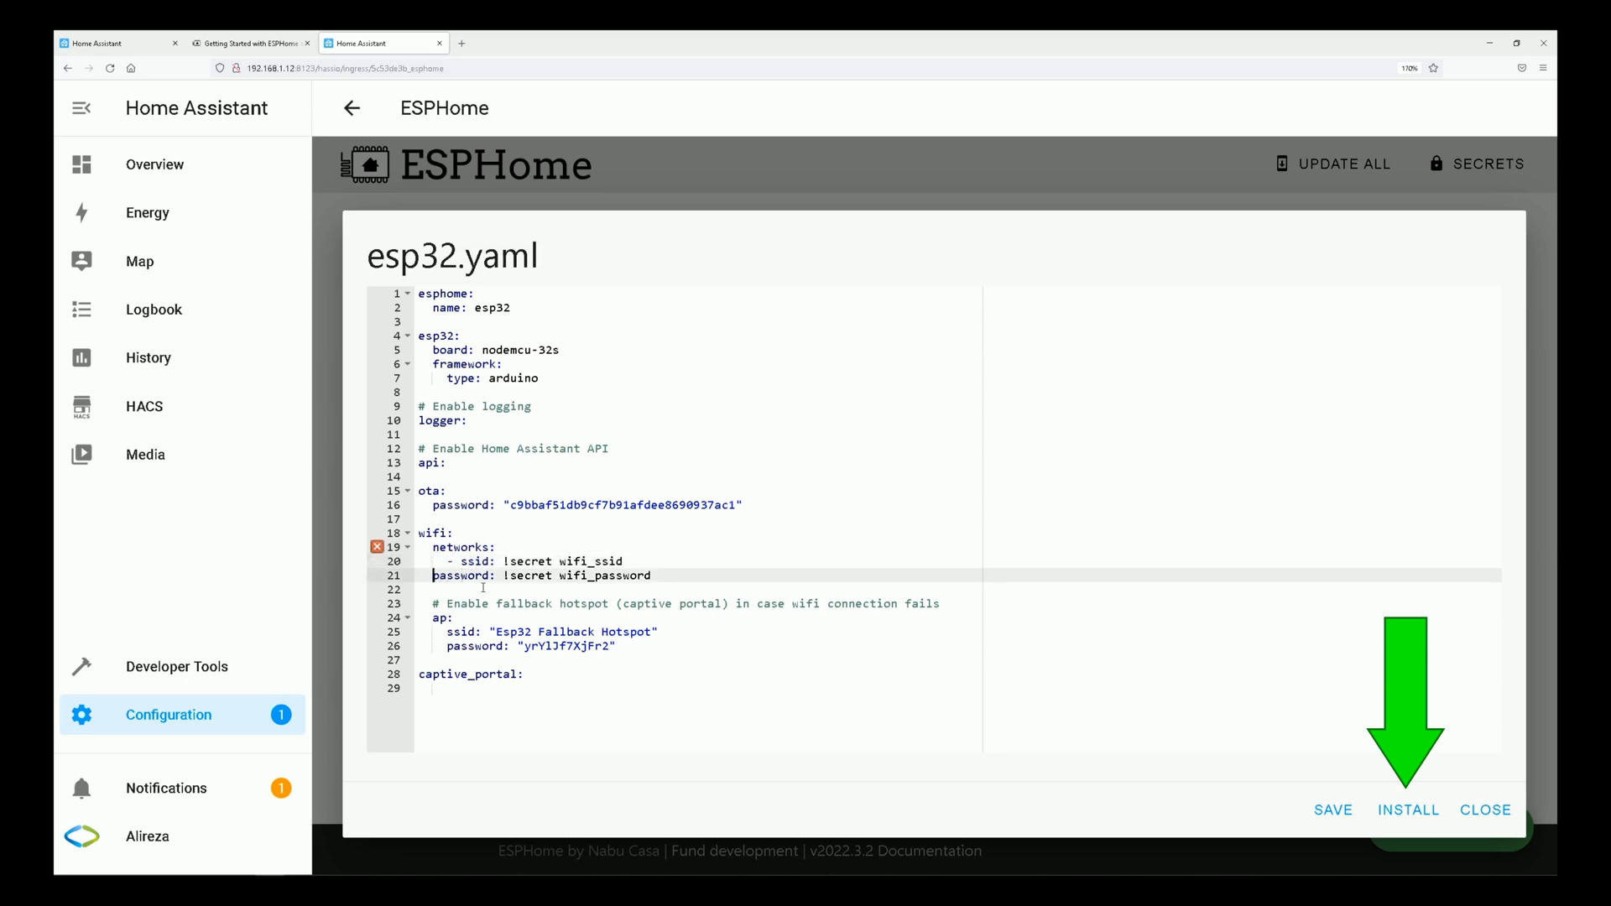
type("-")
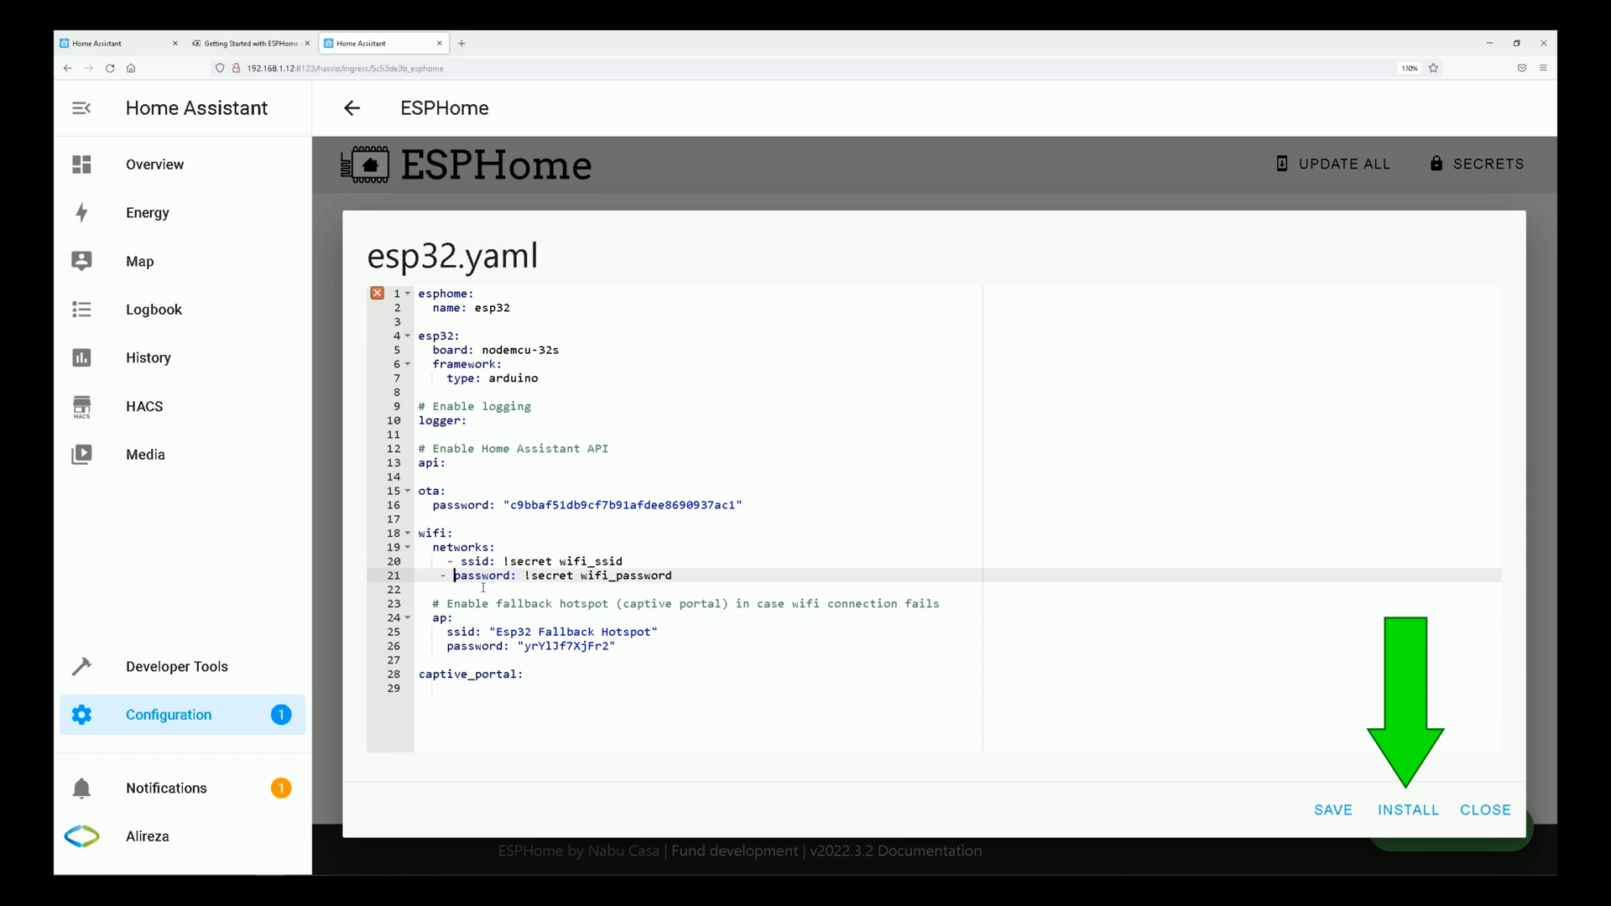
key("Left")
key("Left")
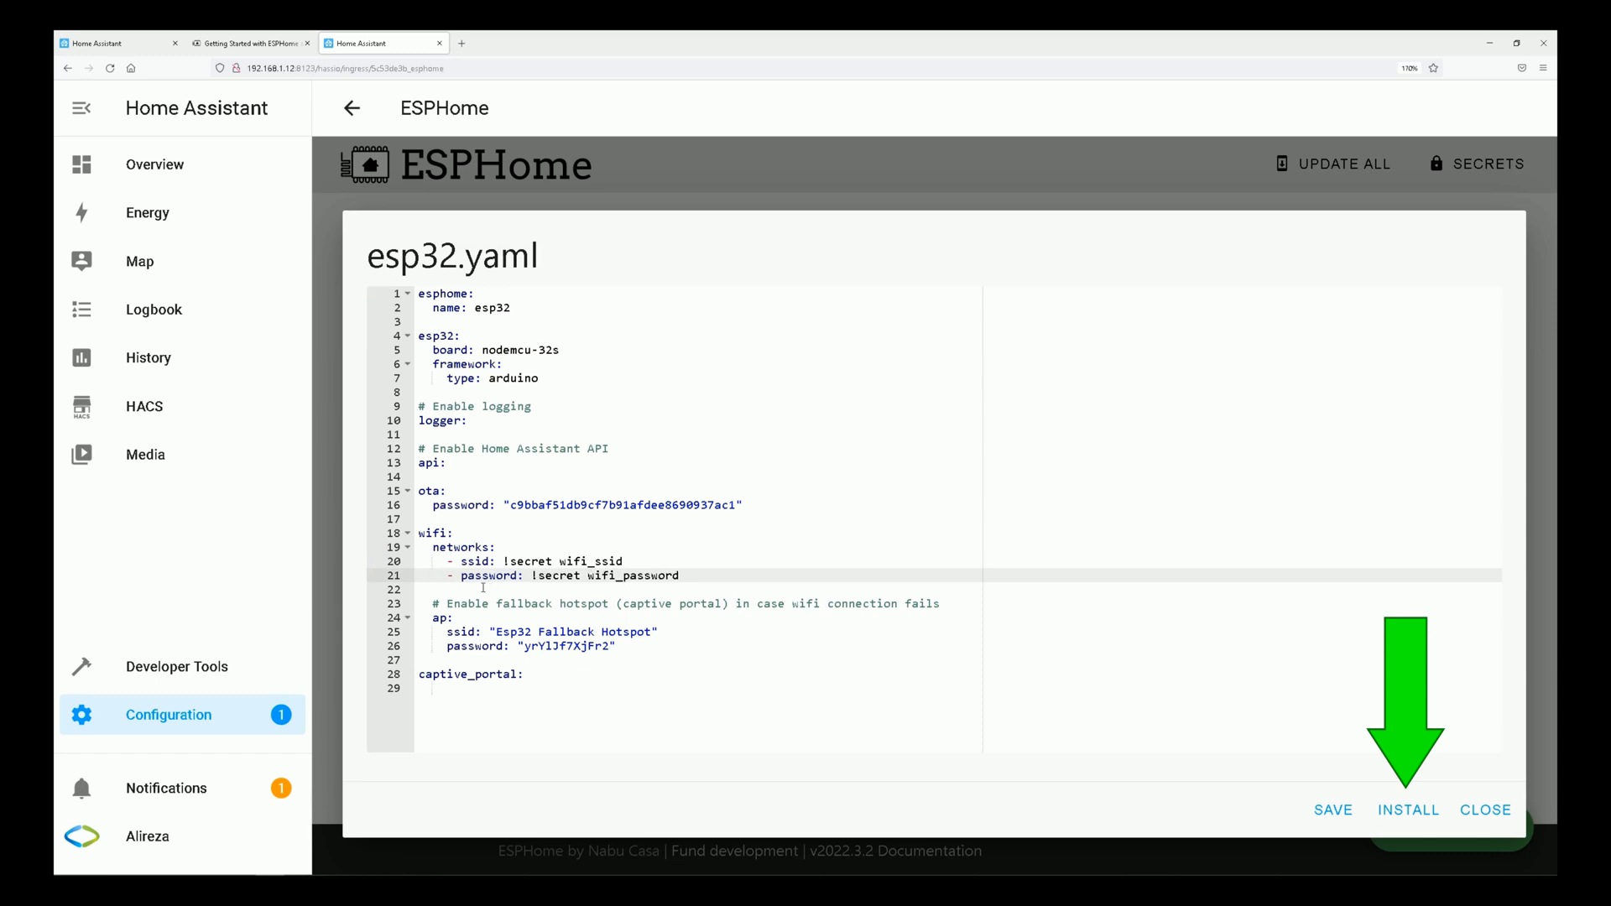
Add another list entry under networks reading "ssid: Second Network".
key("Right")
key("Right")
key("Right")
key("Right")
key("Right")
key("Right")
key("Right")
key("Right")
key("Right")
key("Right")
key("Right")
key("Right")
key("Right")
key("Right")
key("Right")
key("Right")
key("Right")
key("Right")
key("Right")
key("Right")
key("Right")
key("Right")
key("Right")
key("Right")
key("Right")
key("Right")
key("Right")
key("Right")
key("Right")
key("Right")
key("Down")
key("Tab")
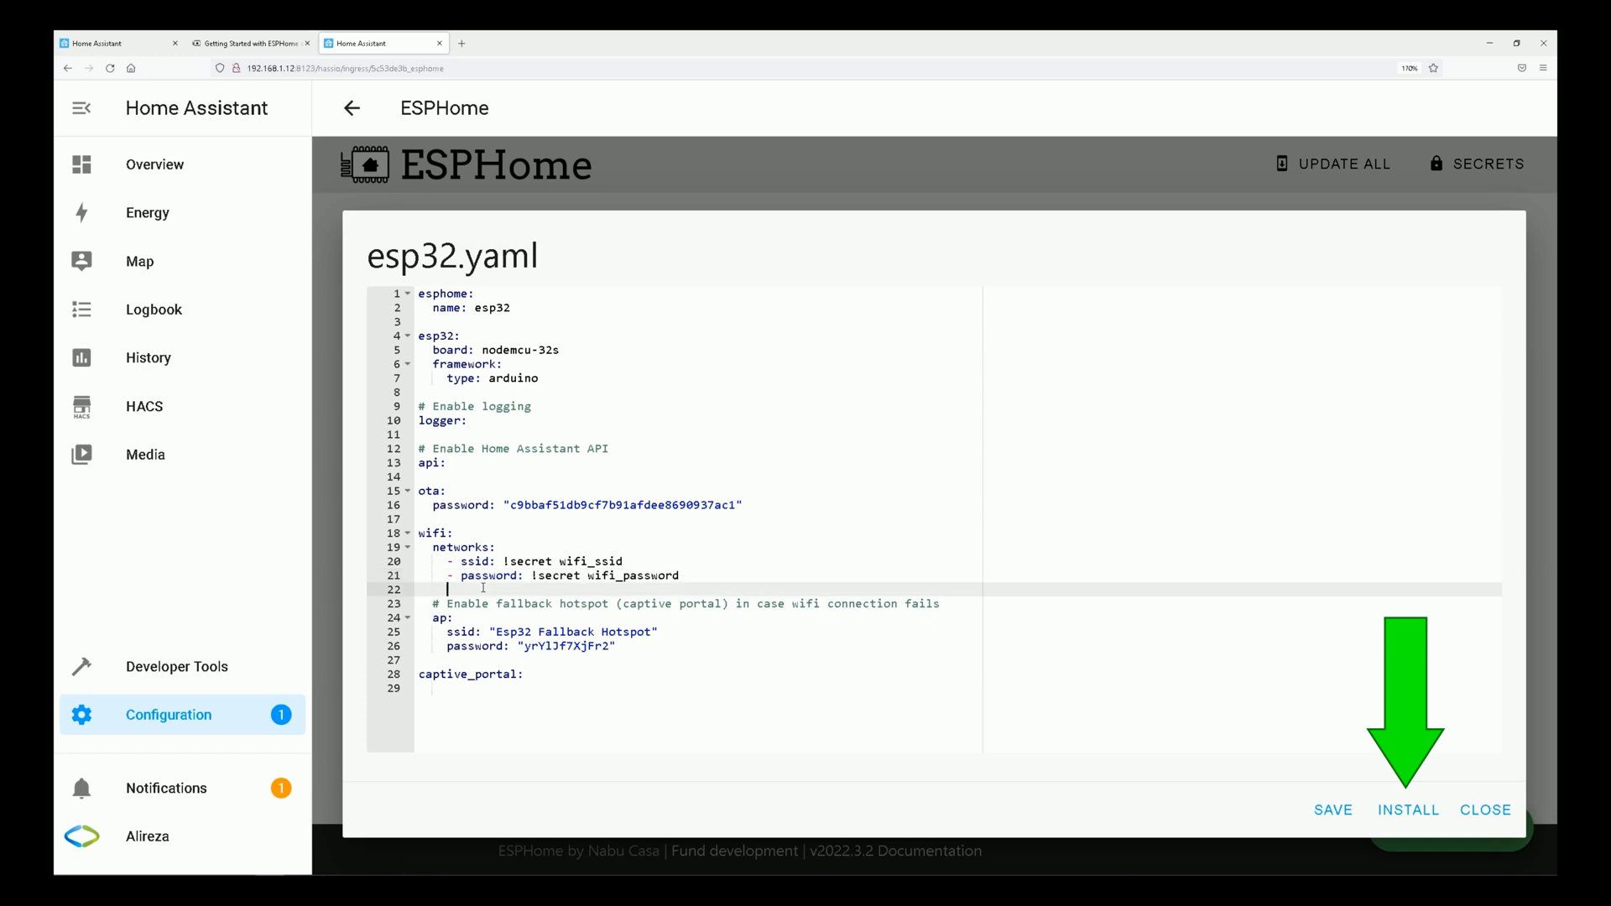
type("- ssid: Second Network")
key("Return")
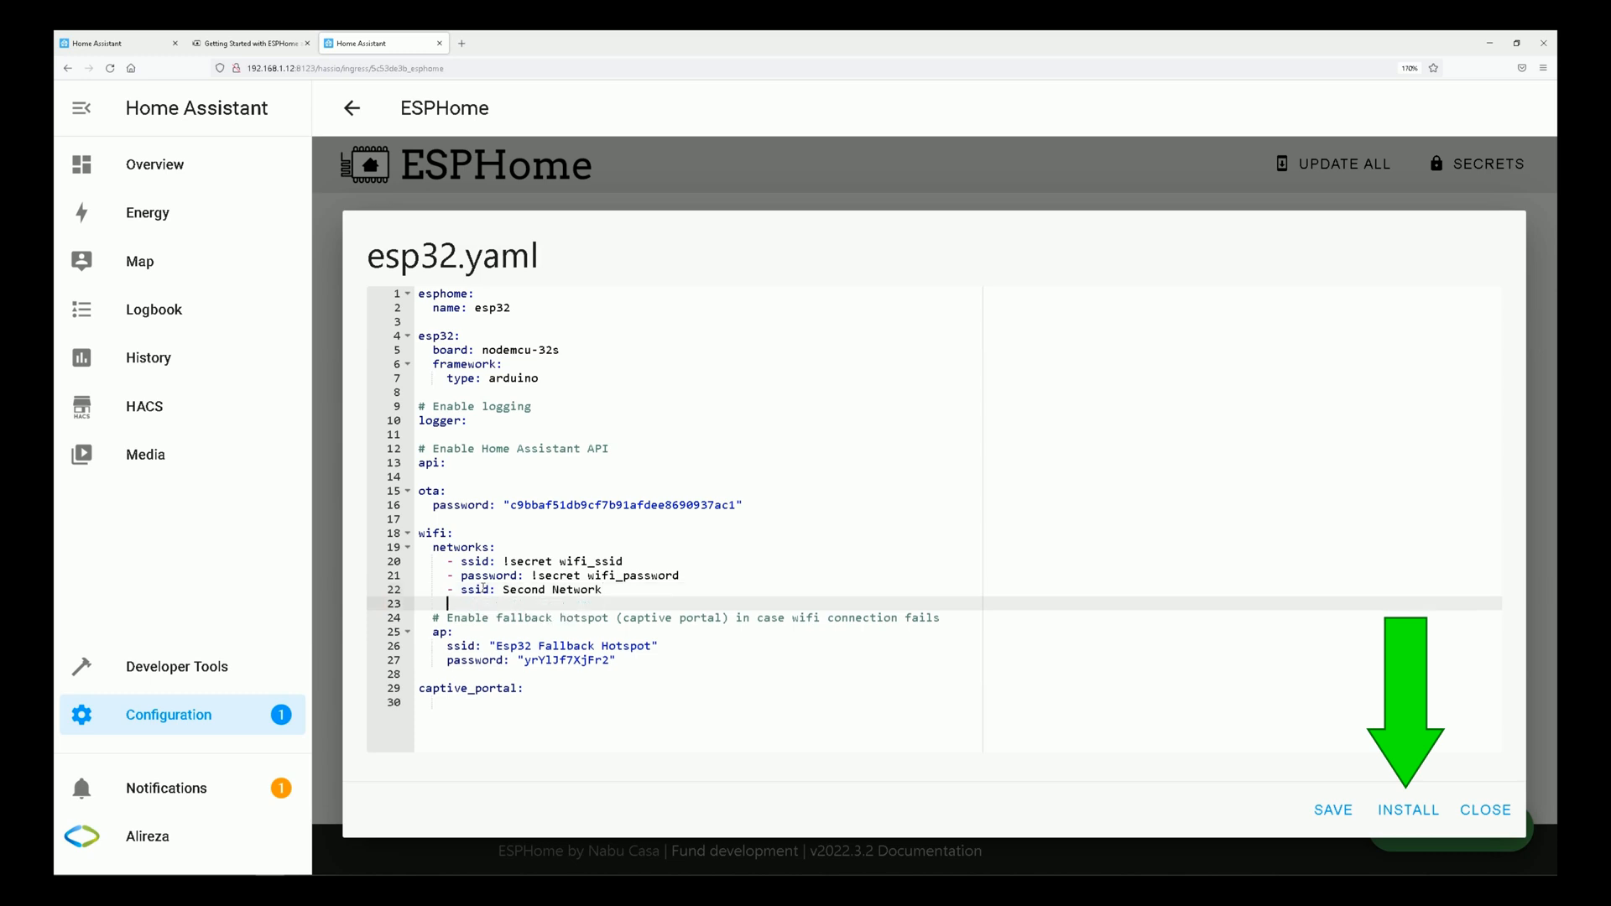
Add a password list entry for the second network and enter its password placeholder.
type("-")
type(" password")
type(": pa")
type("ssword of ")
type("second ")
type("network password")
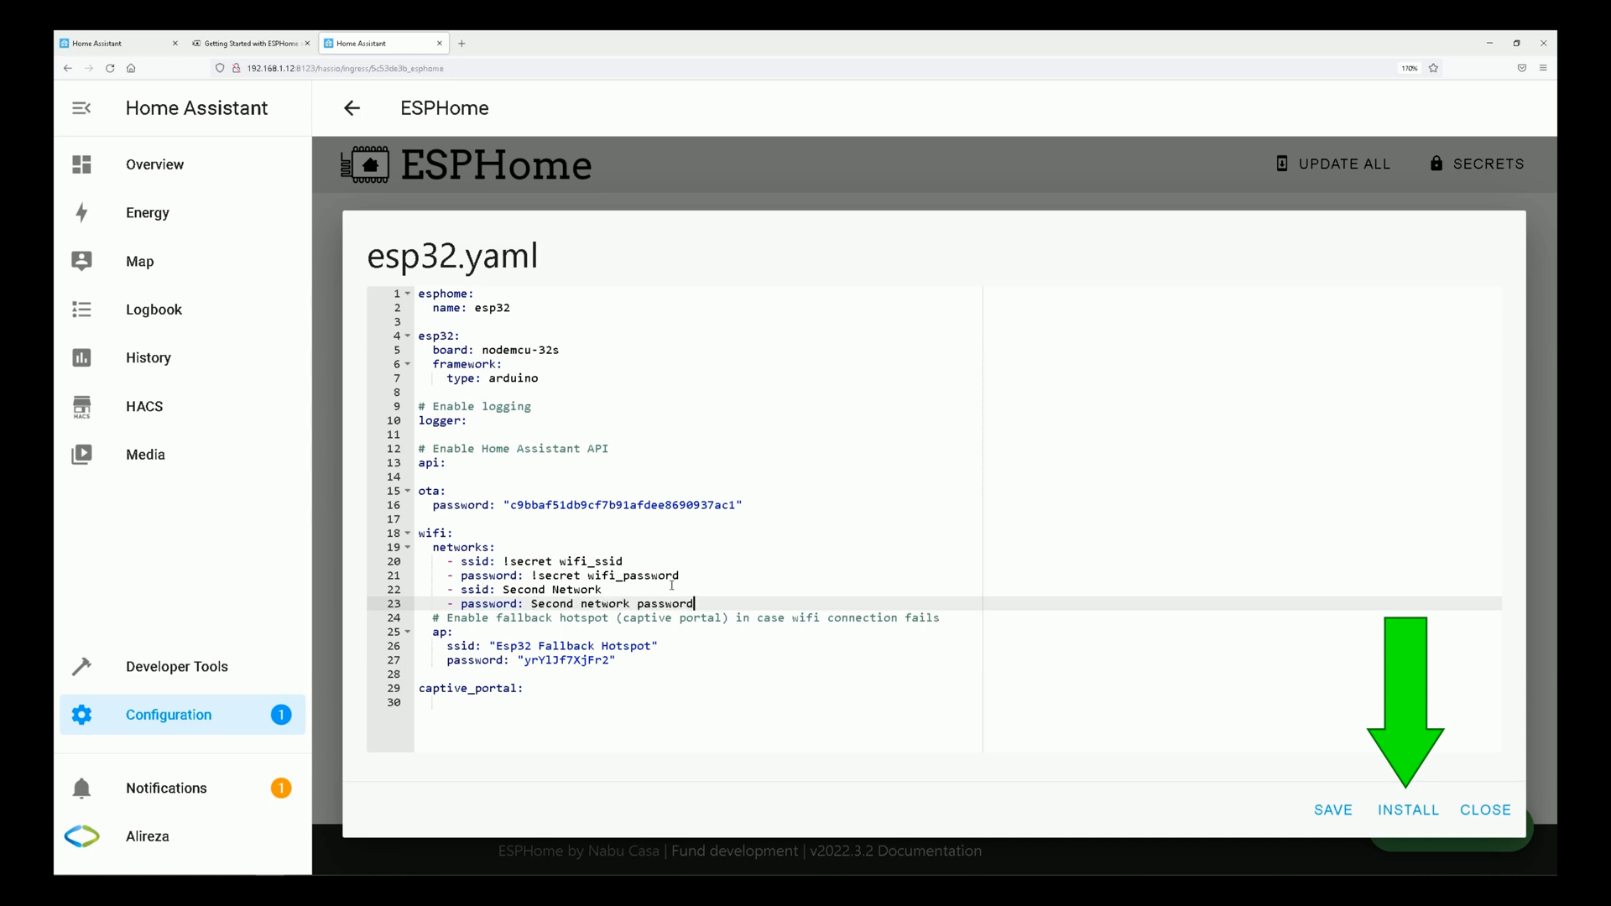
Undo all the networks edits in the wifi section, back to the original ssid and password lines.
key("ctrl+BackSpace")
key("ctrl+BackSpace")
key("ctrl+BackSpace")
key("ctrl+BackSpace")
key("ctrl+BackSpace")
key("ctrl+BackSpace")
key("ctrl+BackSpace")
key("ctrl+BackSpace")
key("ctrl+BackSpace")
key("ctrl+BackSpace")
key("ctrl+BackSpace")
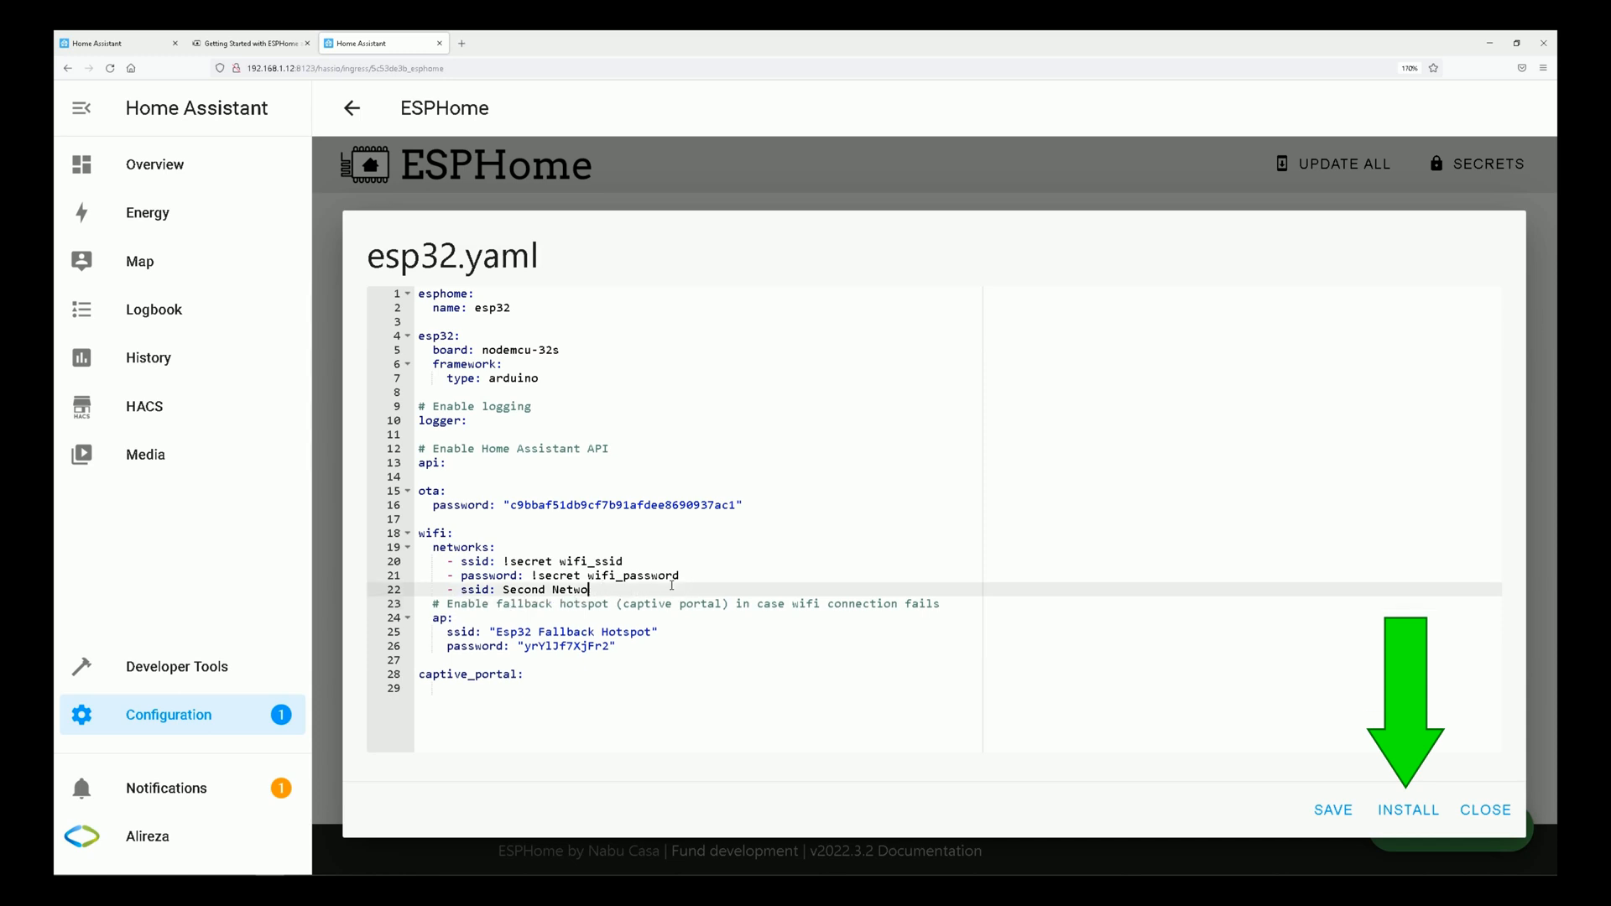
key("ctrl+z")
key("ctrl+z")
key("ctrl+z")
key("ctrl+z")
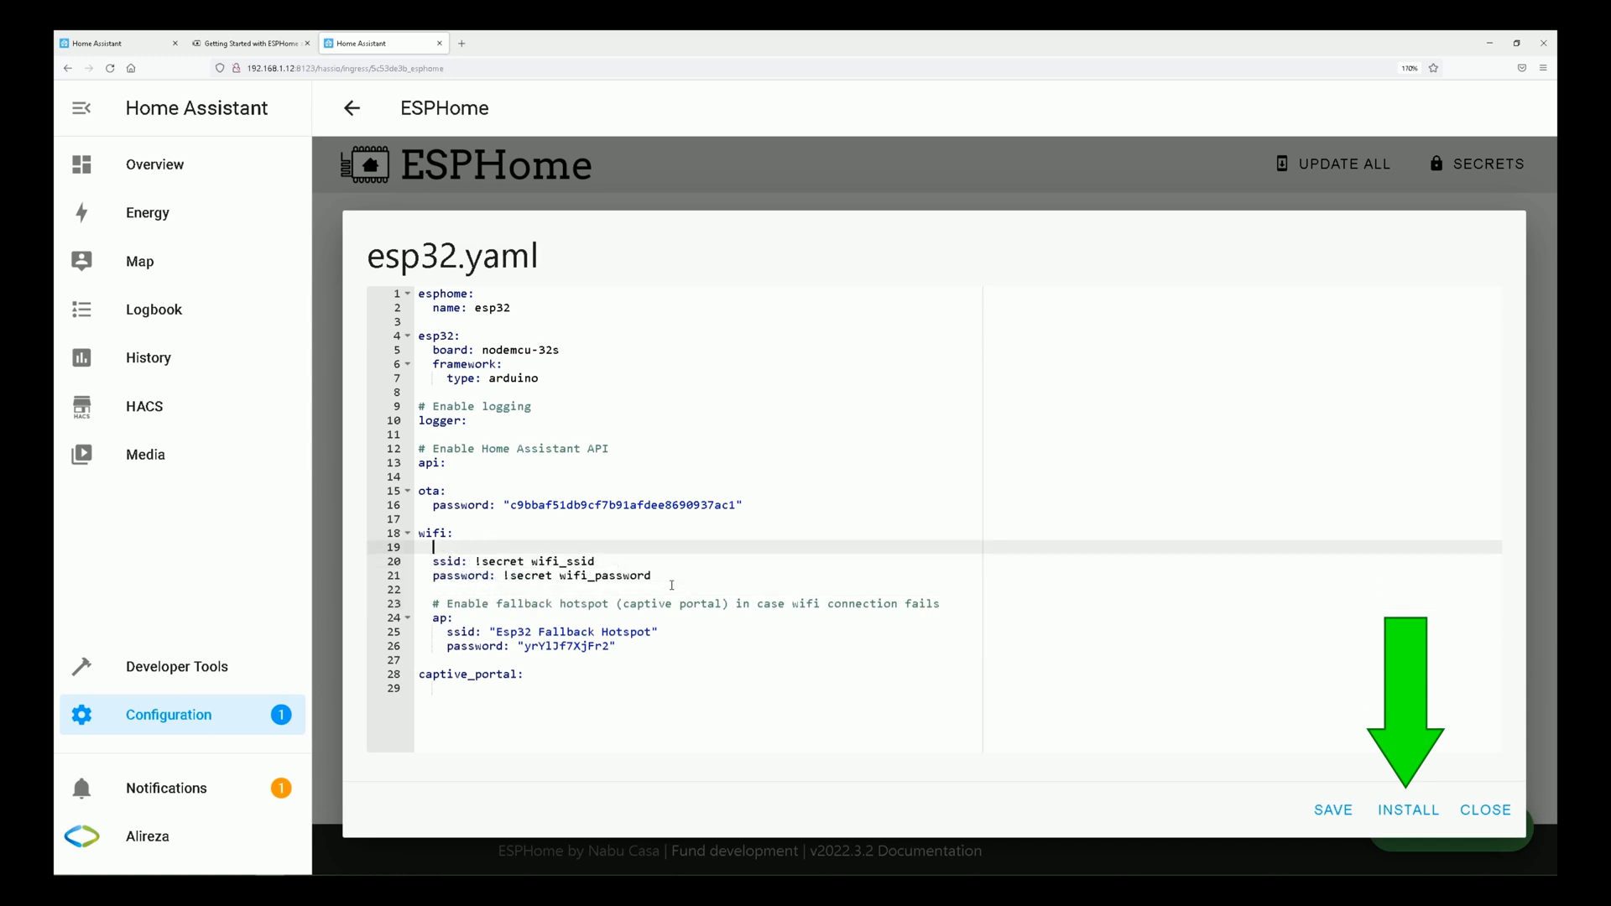
key("ctrl+z")
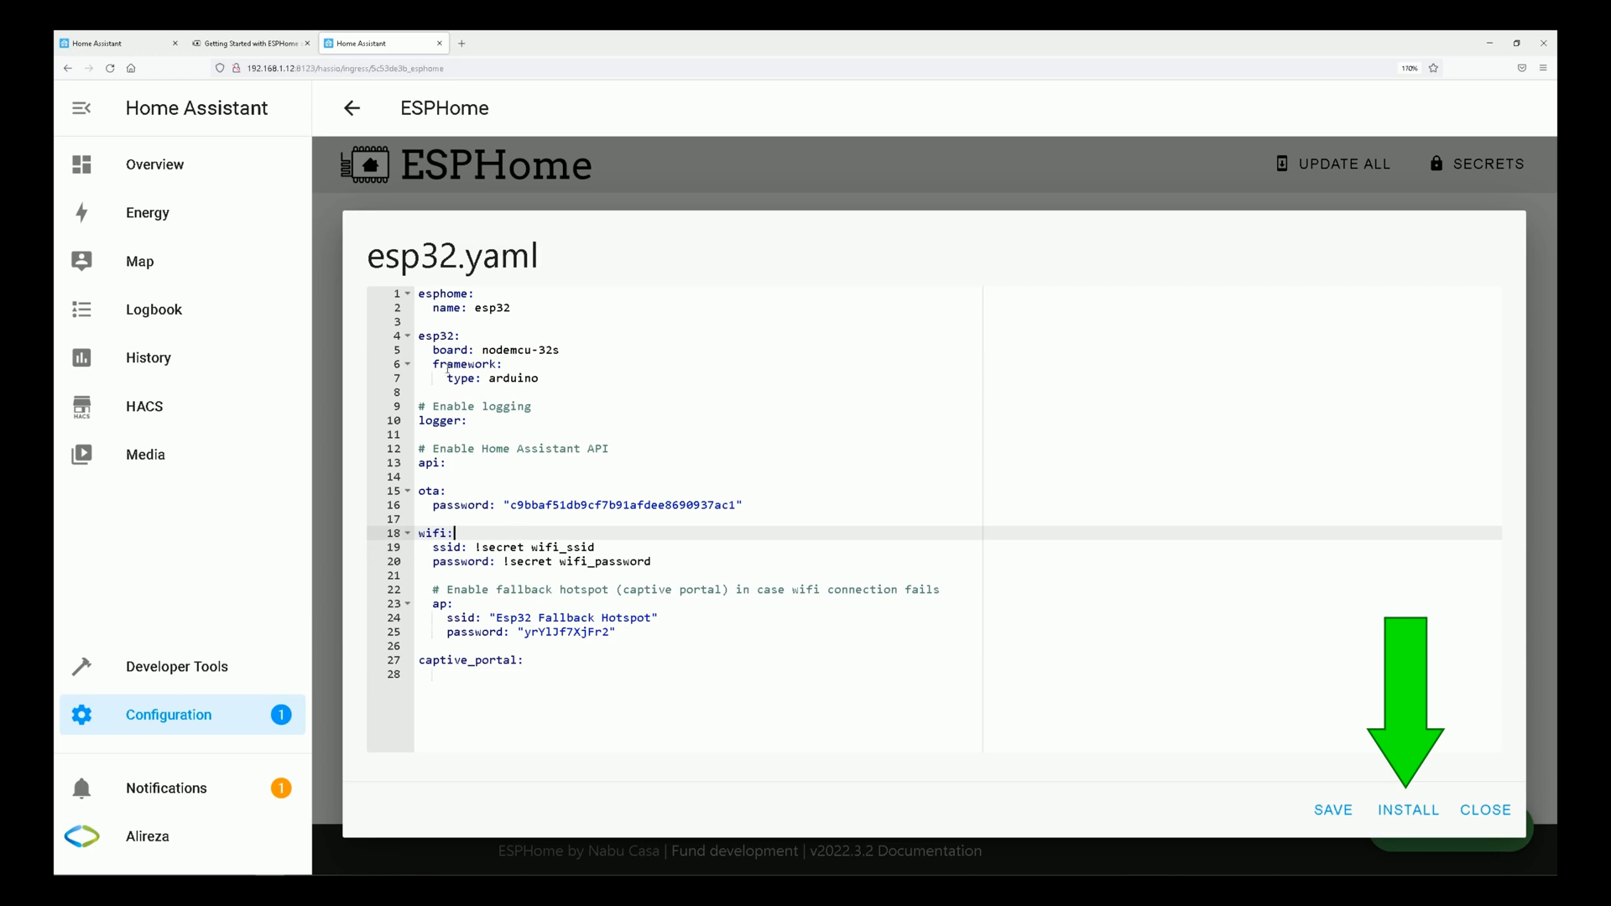
Replace the secret references in the wifi section with the home network's SSID and its Wi-Fi password.
left_click_drag(604, 548, 475, 547)
type("kian")
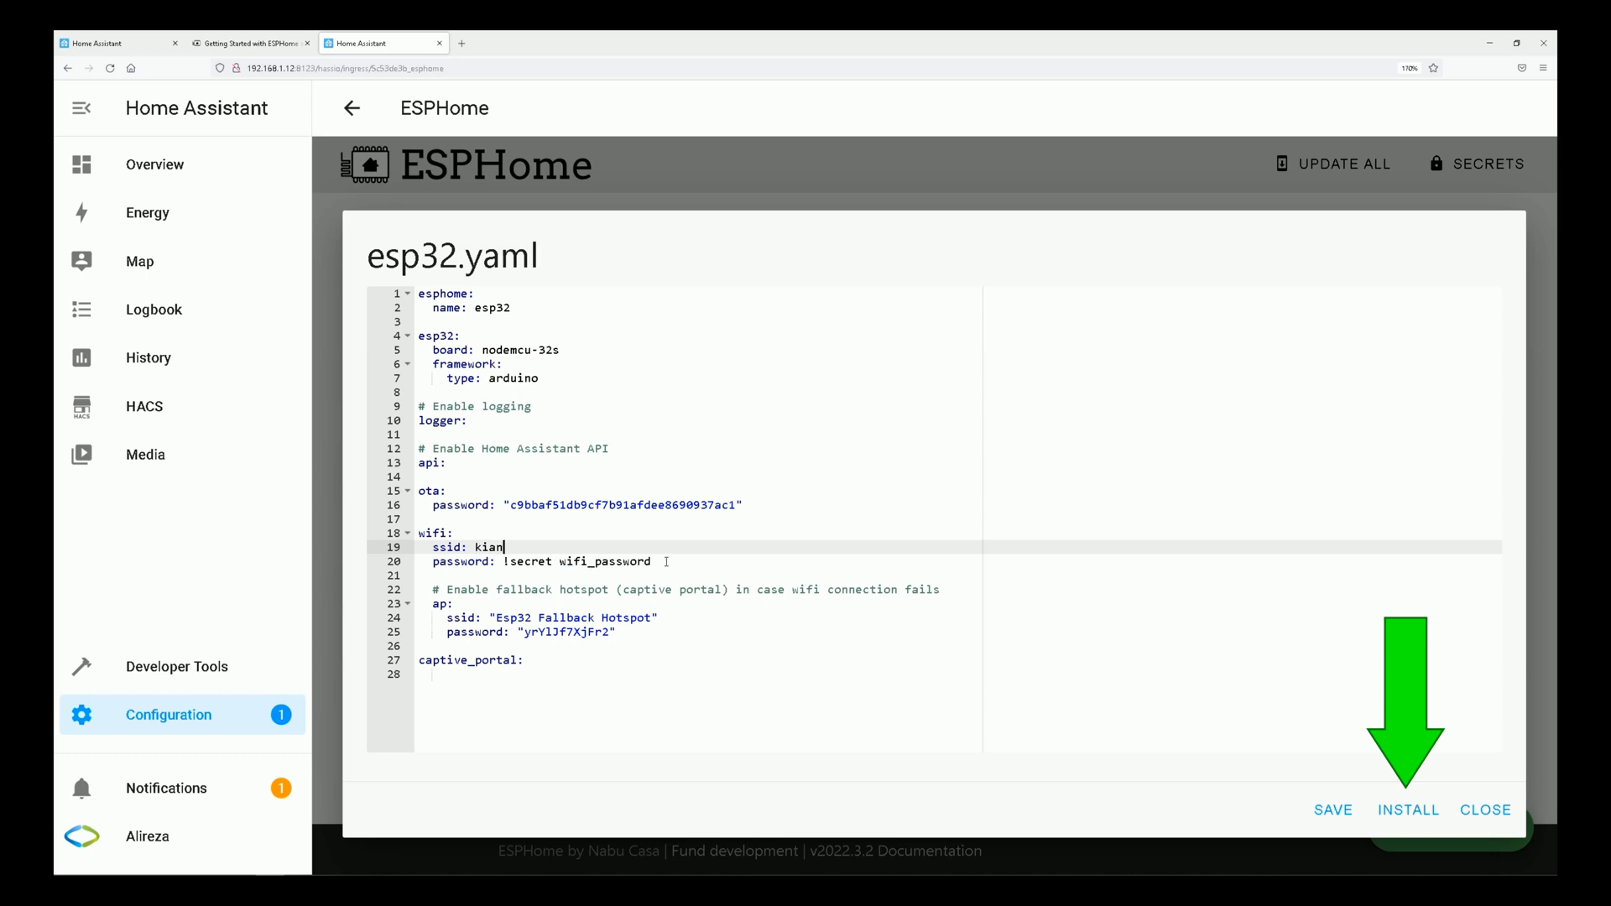
left_click_drag(666, 561, 504, 561)
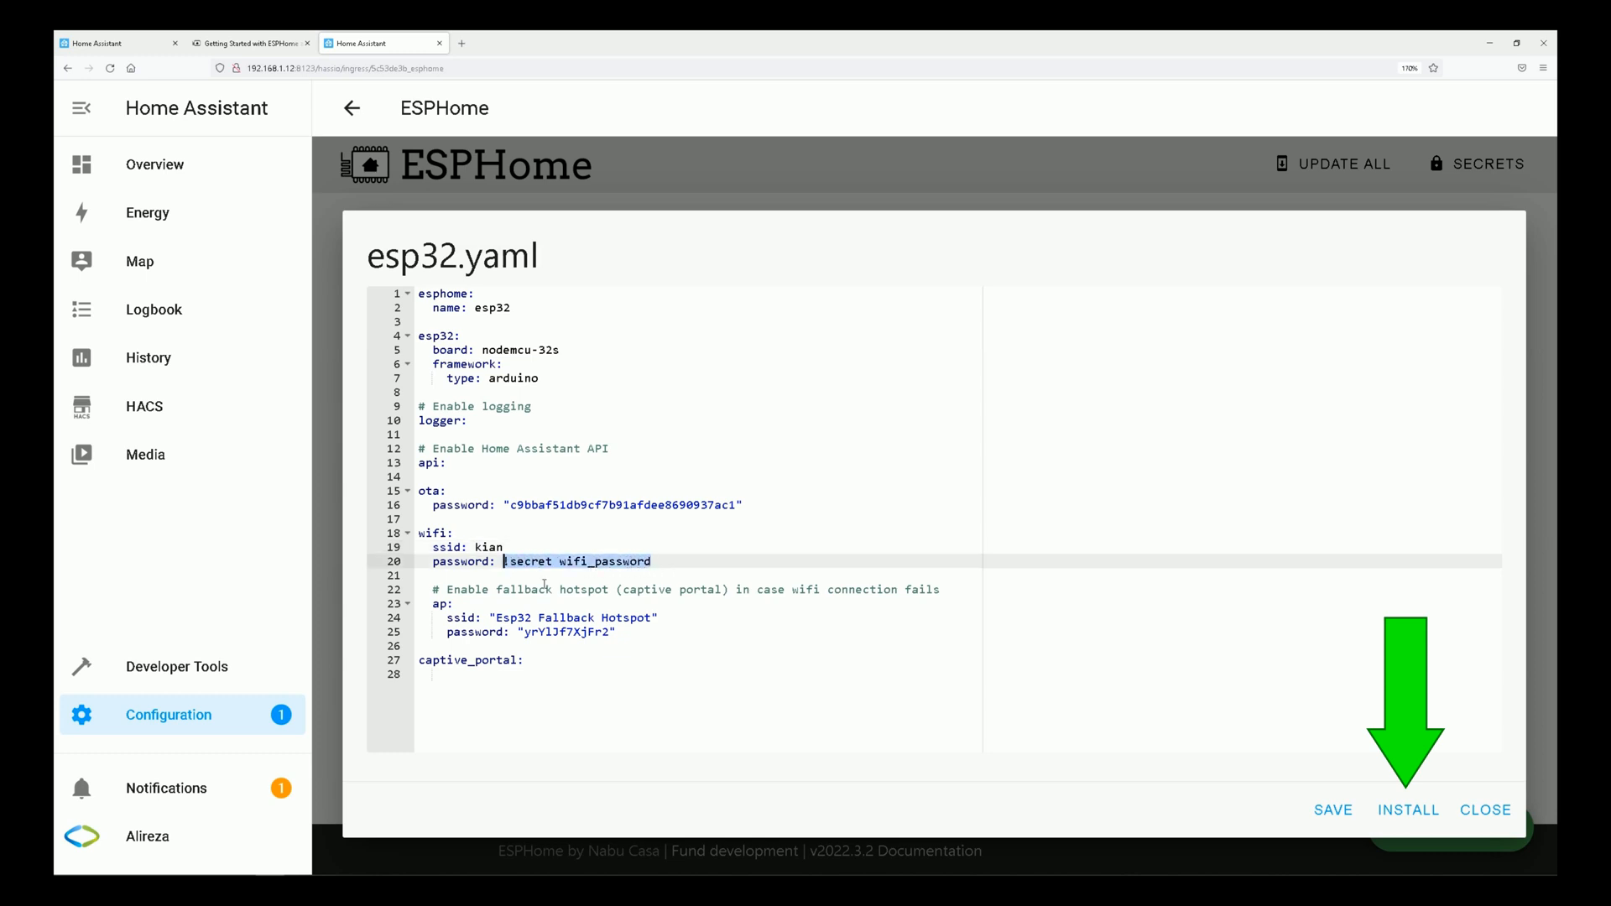
key("BackSpace")
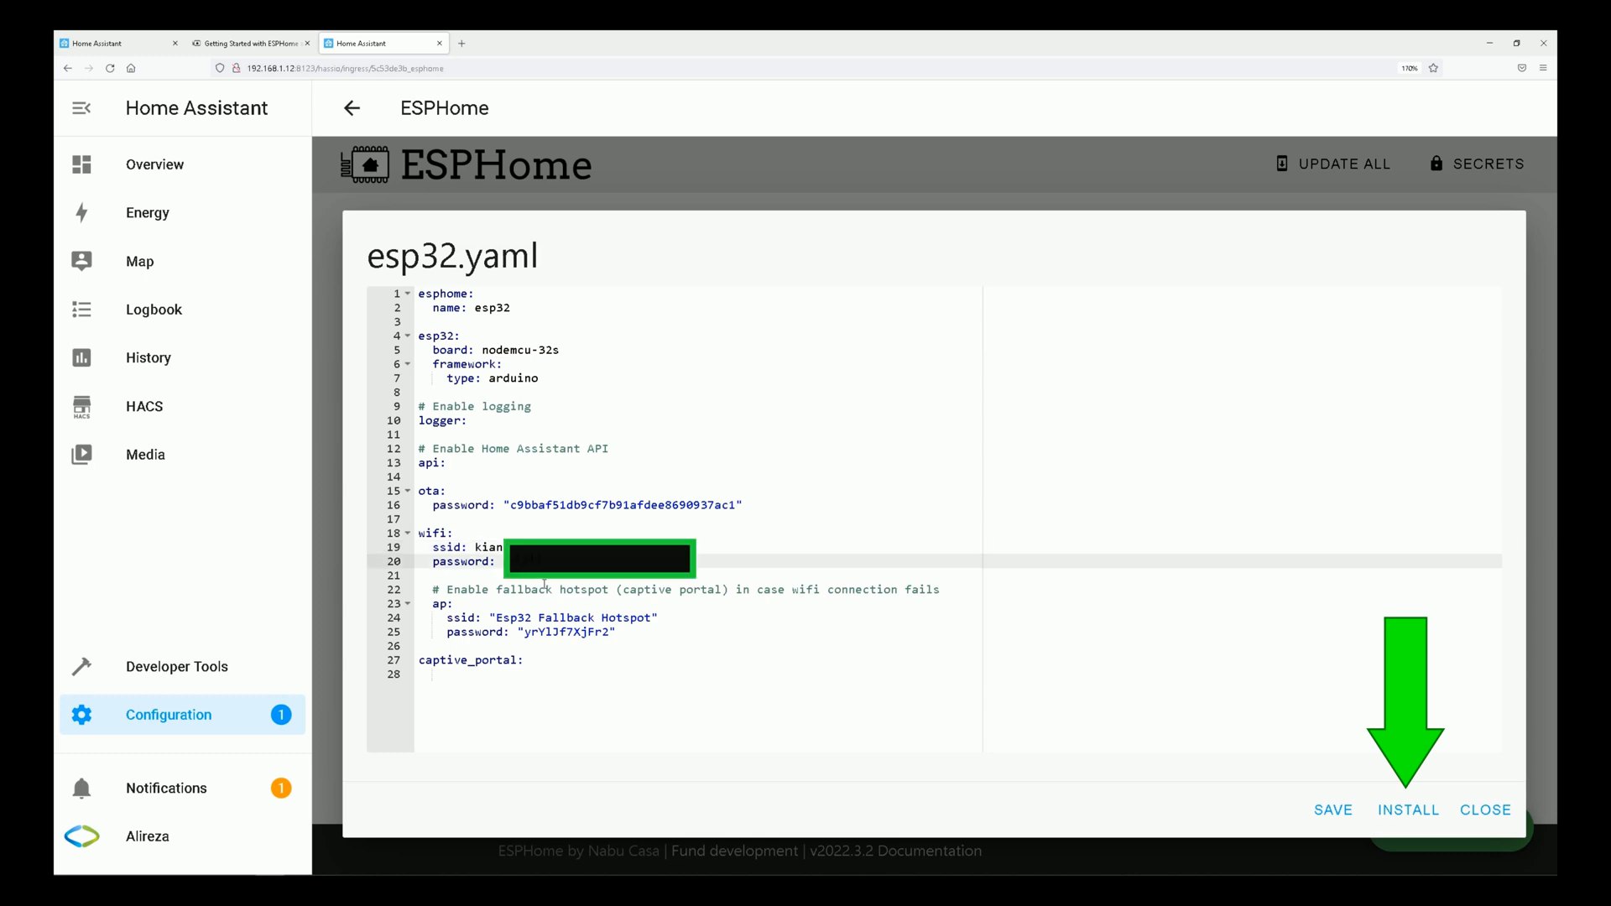
type("******")
Save and install the edited esp32.yaml via the USB port of the computer running ESPHome Dashboard, then stop the log output.
left_click(1394, 819)
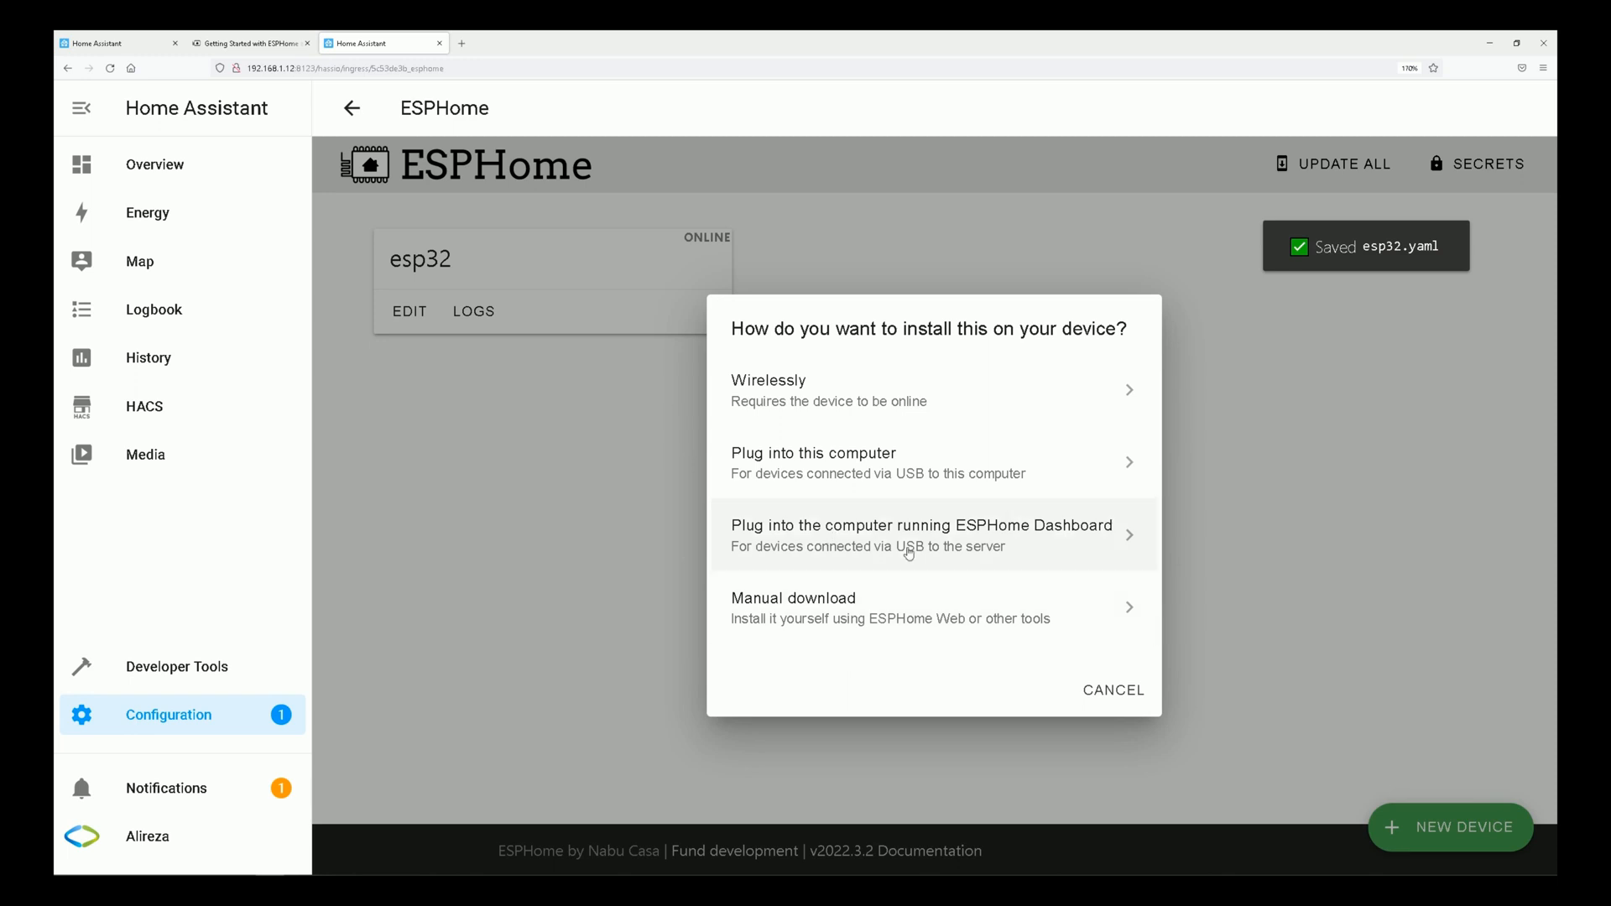
left_click(774, 529)
left_click(889, 512)
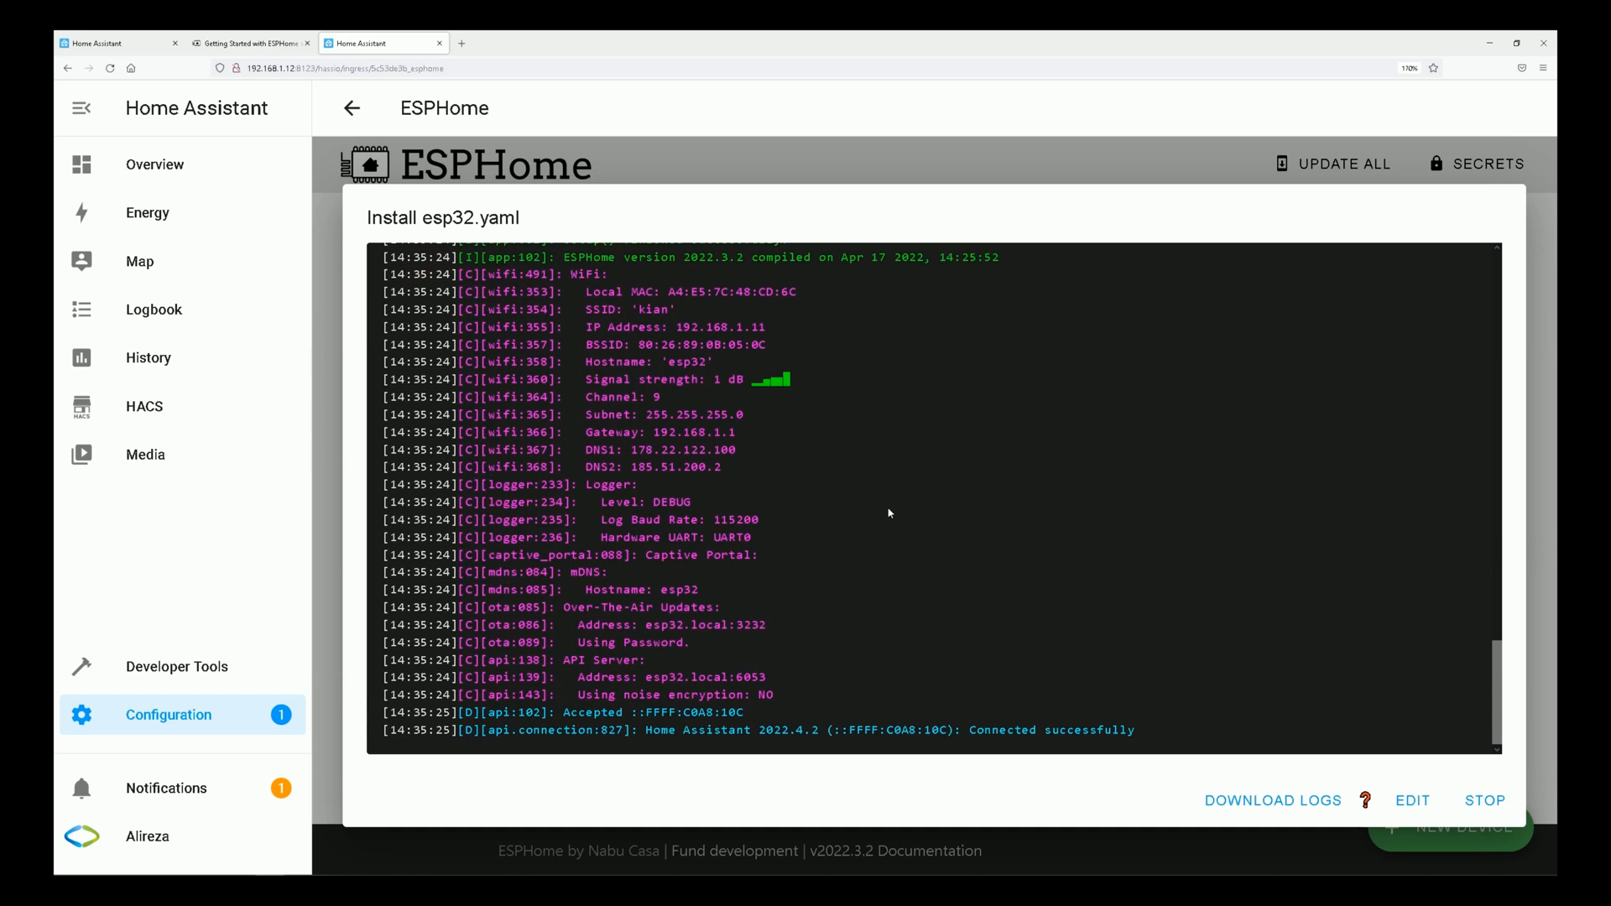
left_click(1485, 801)
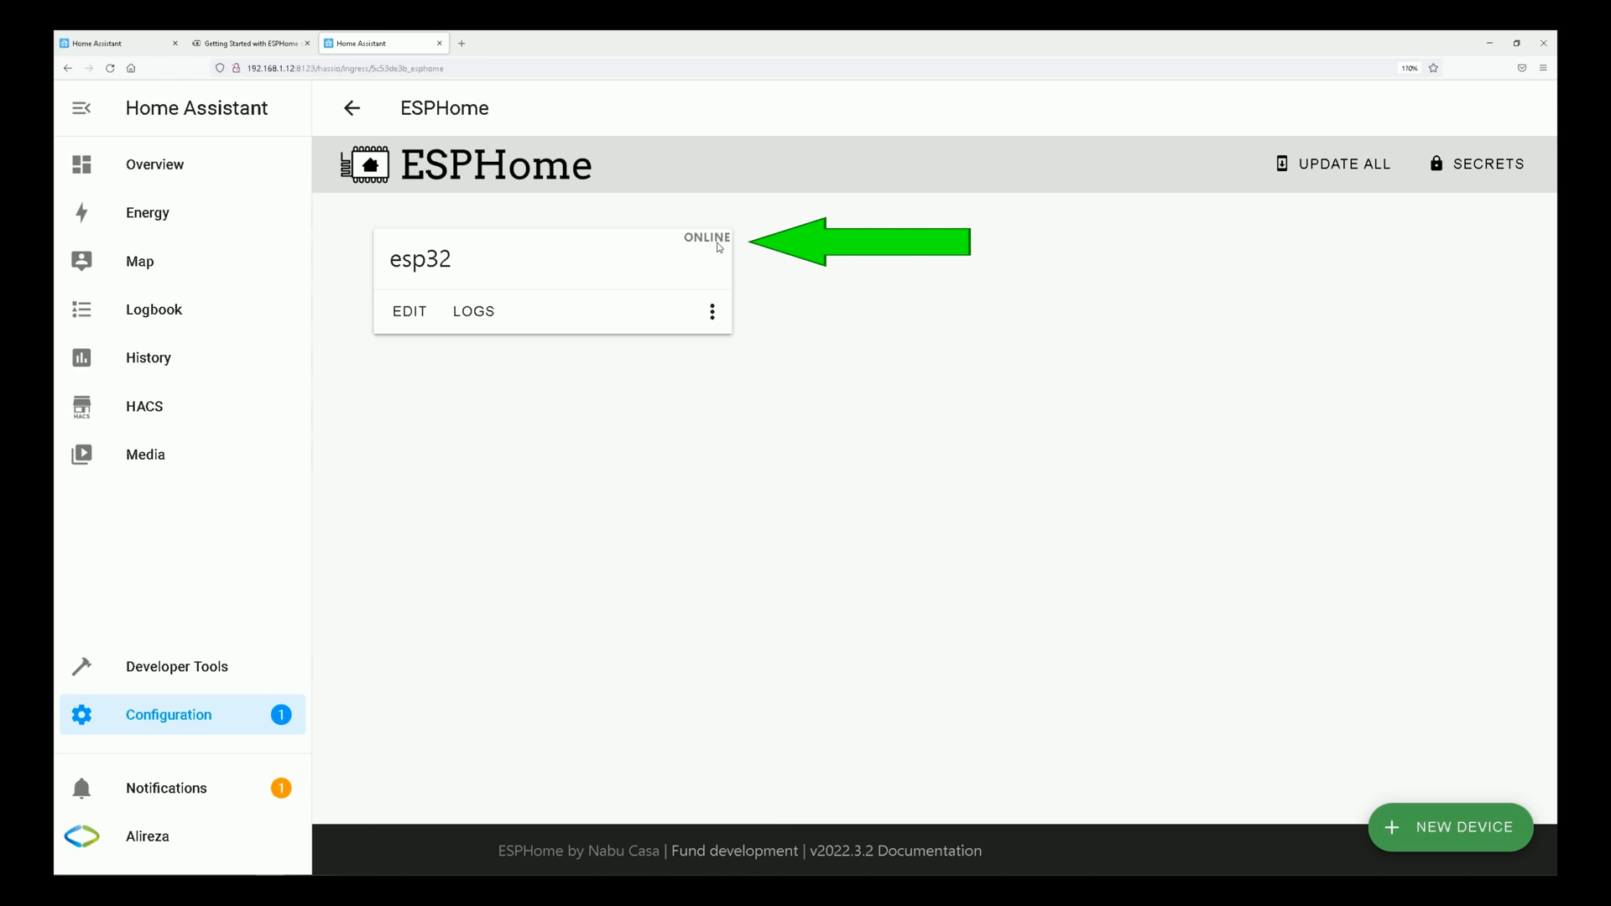
Edit esp32.yaml, adding a manual_ip block under wifi with static_ip 192.168.1.11, gateway 192.168.1.1, subnet 255.255.255.0 and dns1 8.8.8.8.
left_click(409, 314)
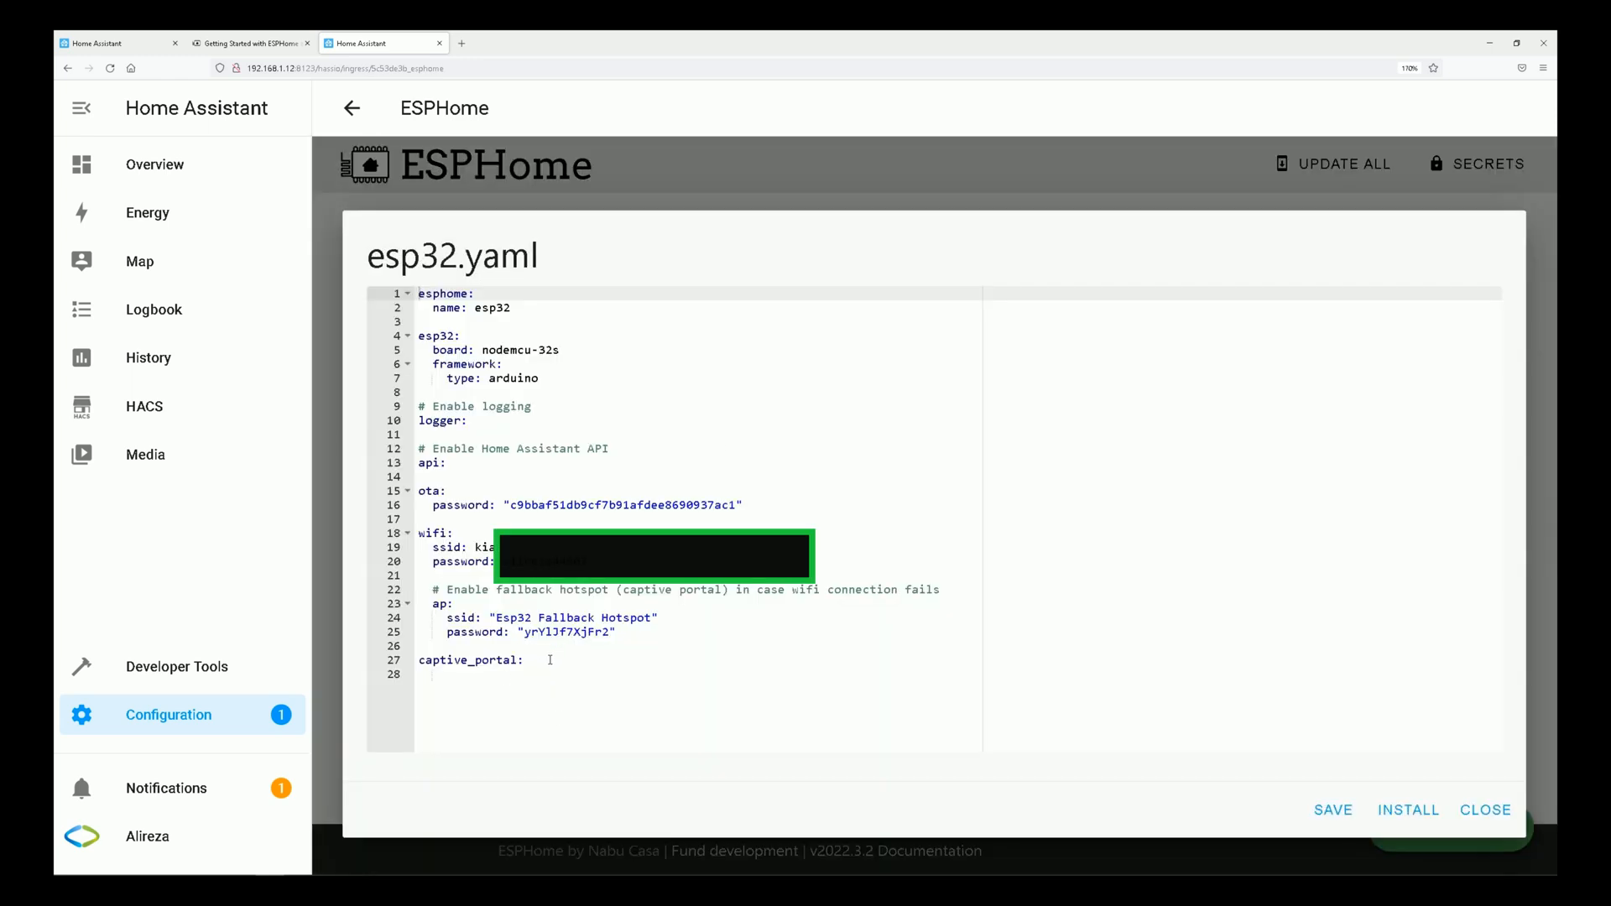
left_click(550, 660)
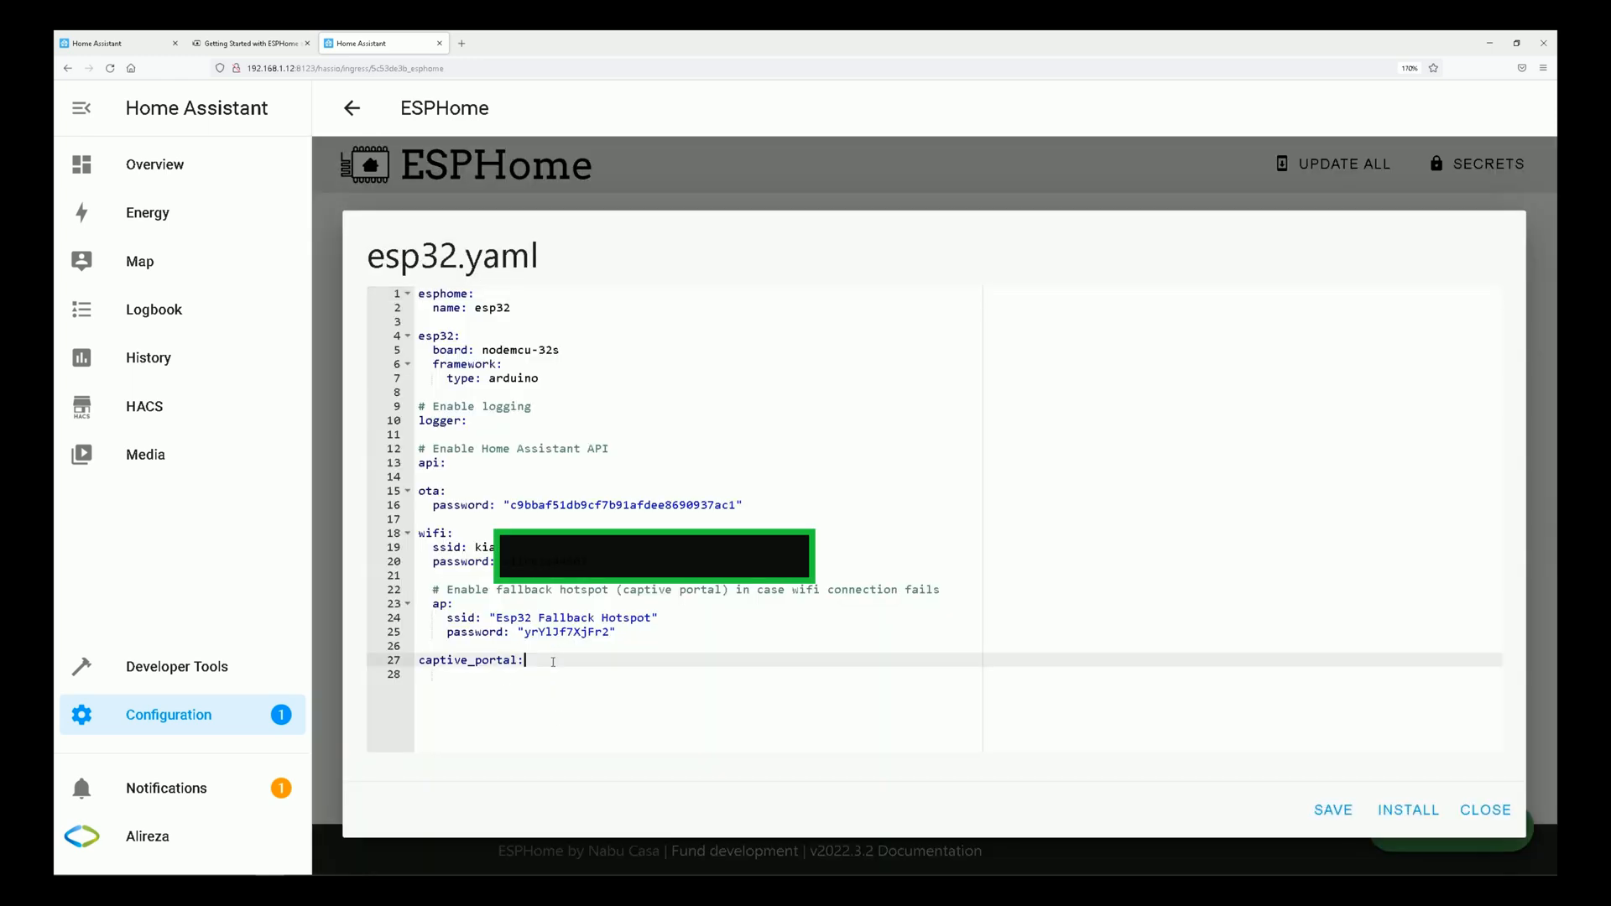
key("Return")
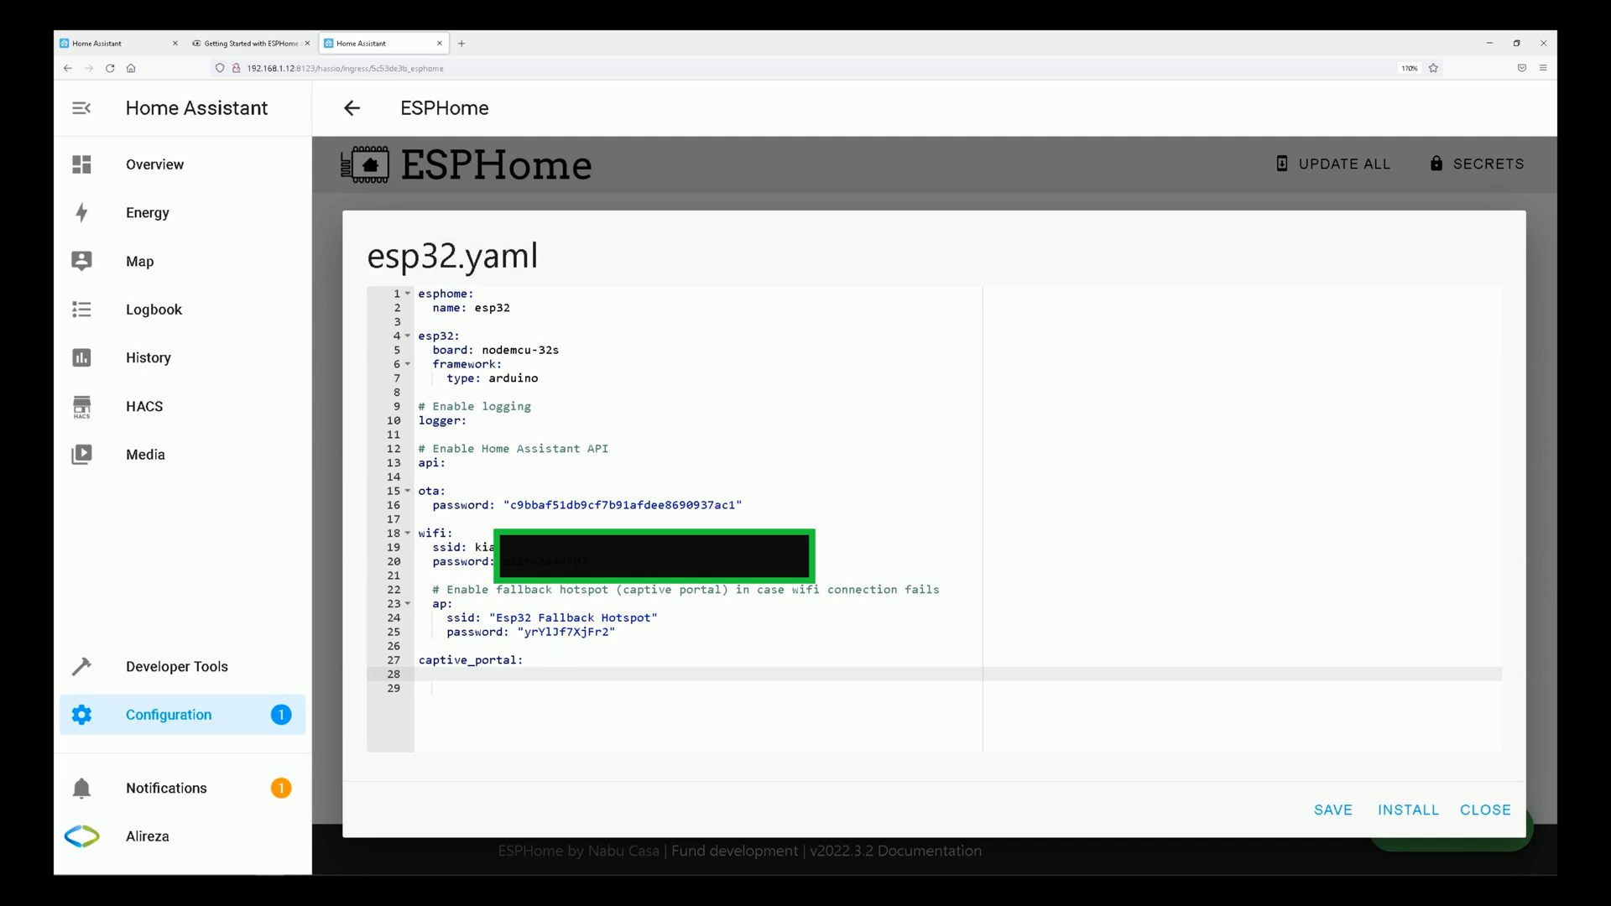
left_click(593, 562)
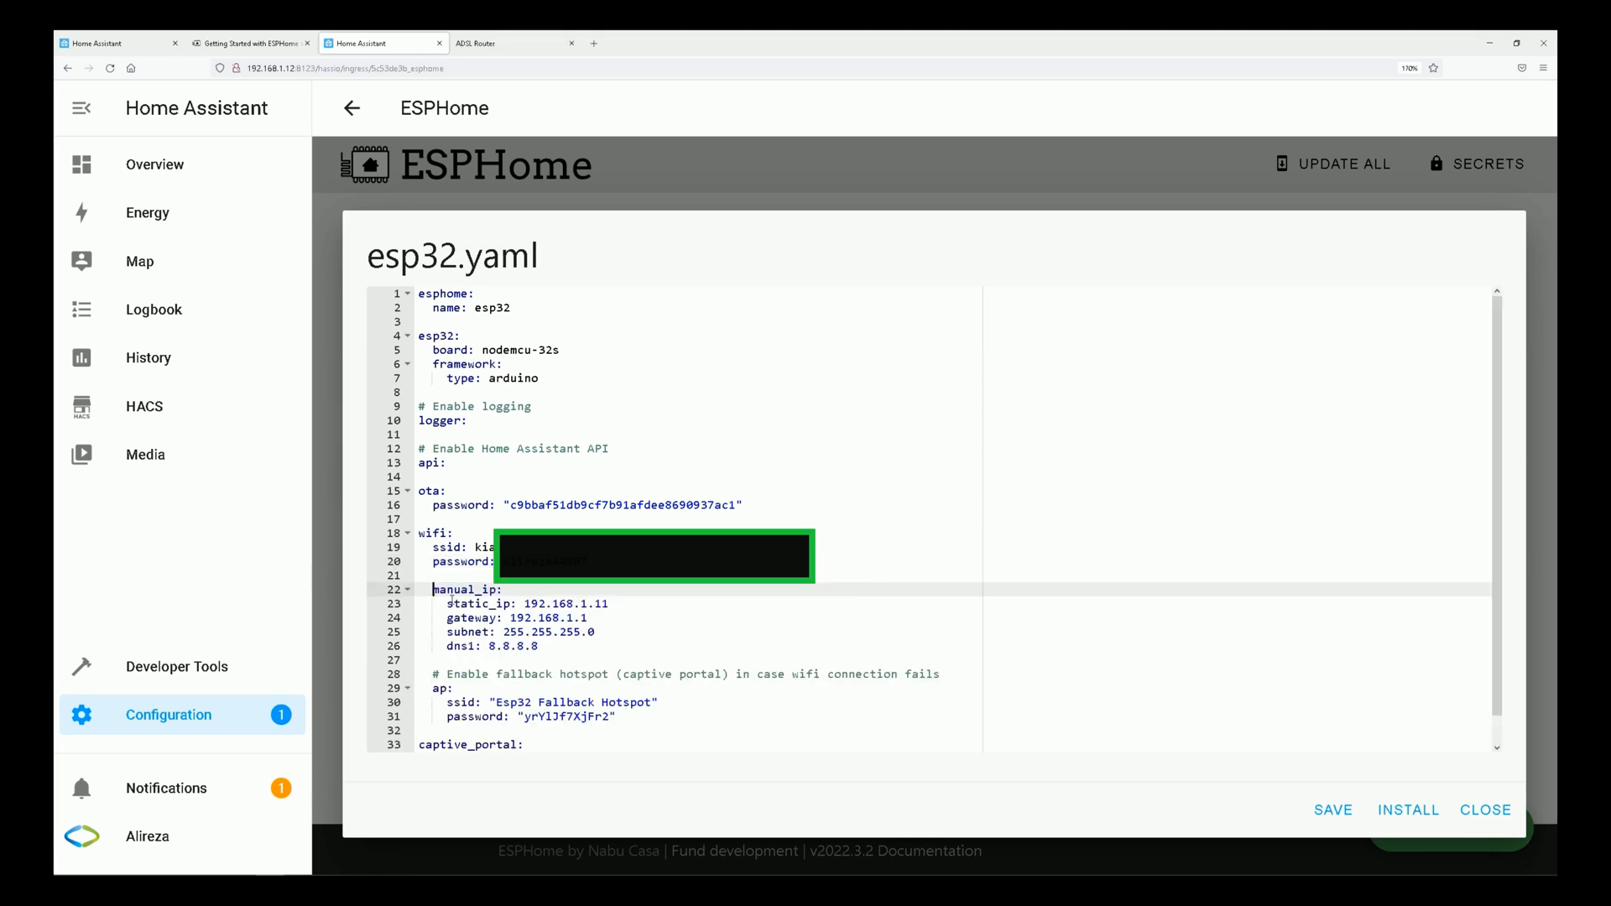
left_click_drag(451, 601, 549, 647)
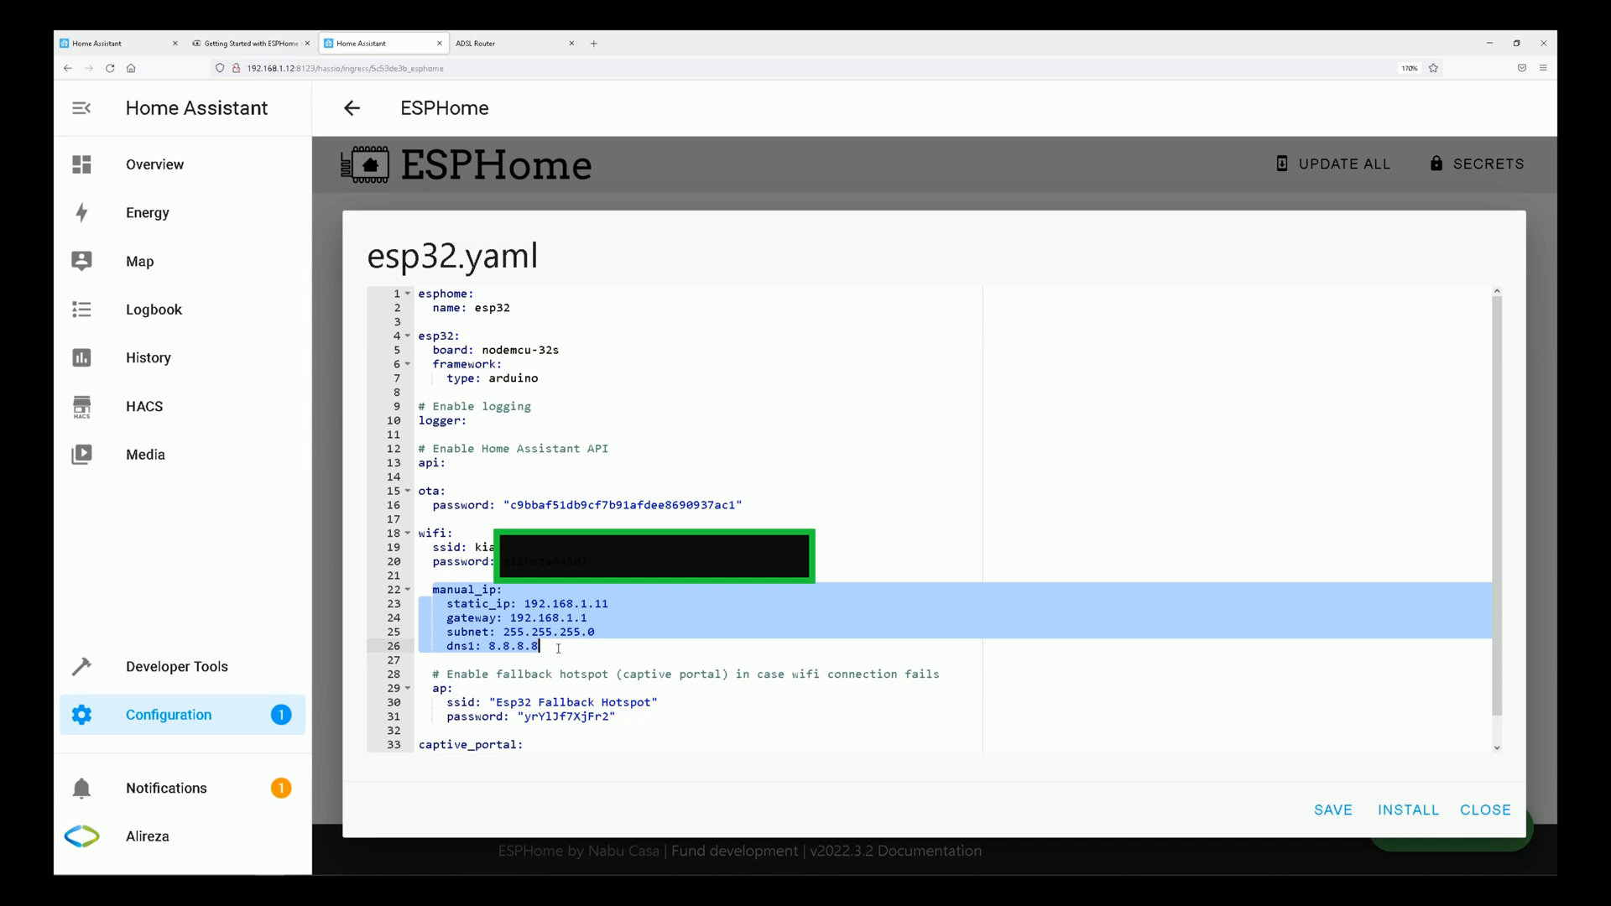
left_click(524, 604)
left_click_drag(523, 604, 590, 619)
left_click(582, 648)
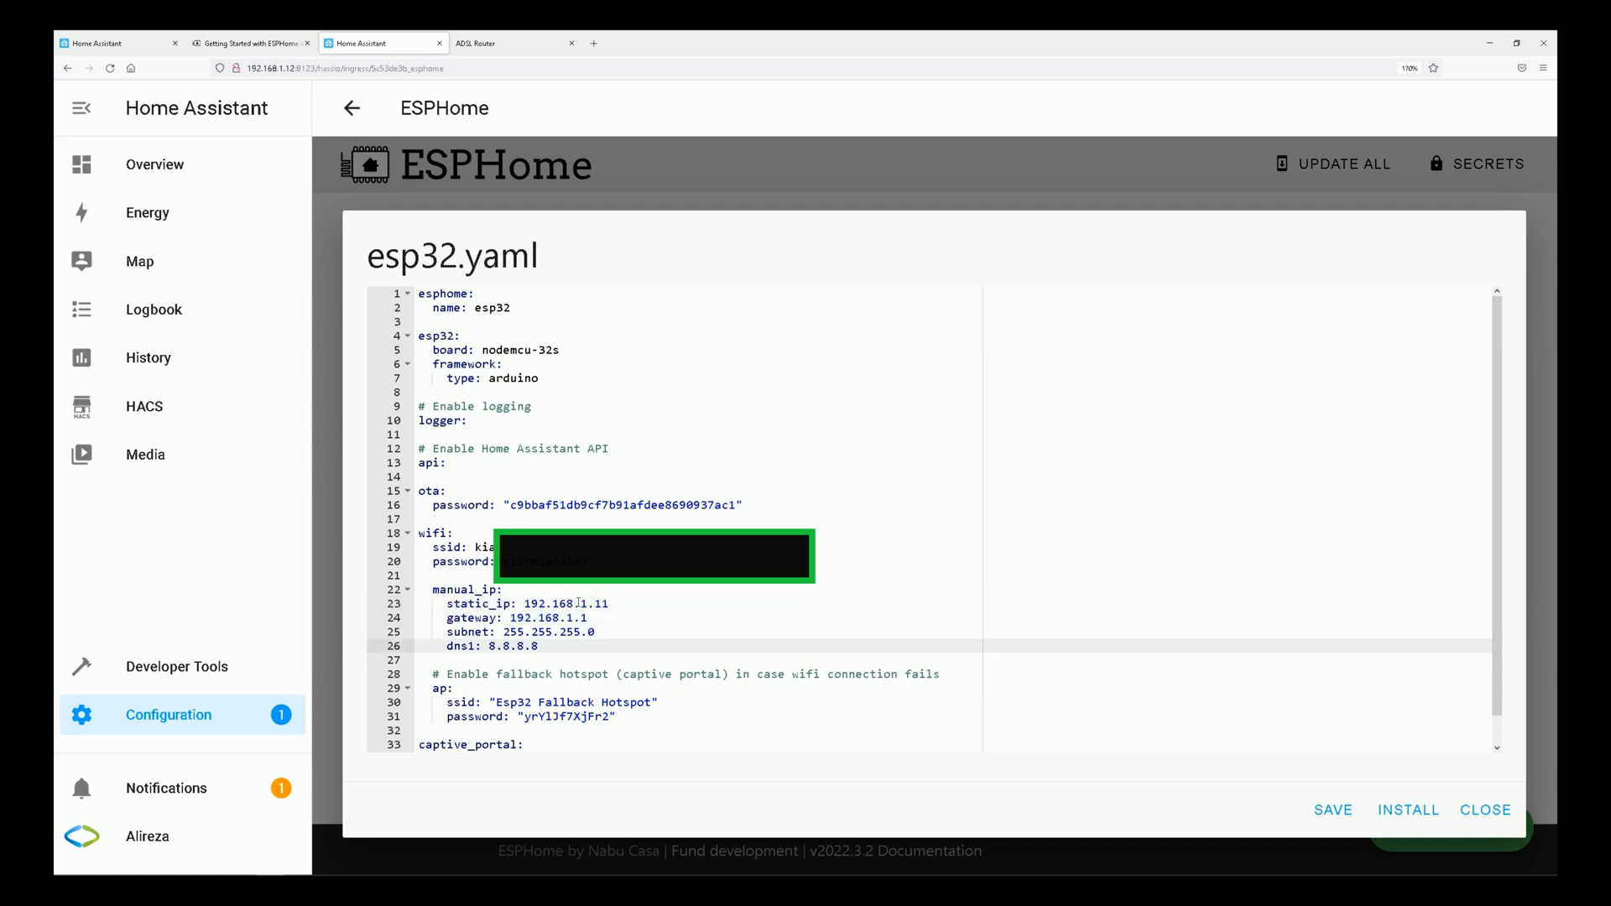
Look up the esp32's assigned IP address in the D-Link router's DHCP client table and return to the esp32.yaml editor.
left_click(520, 42)
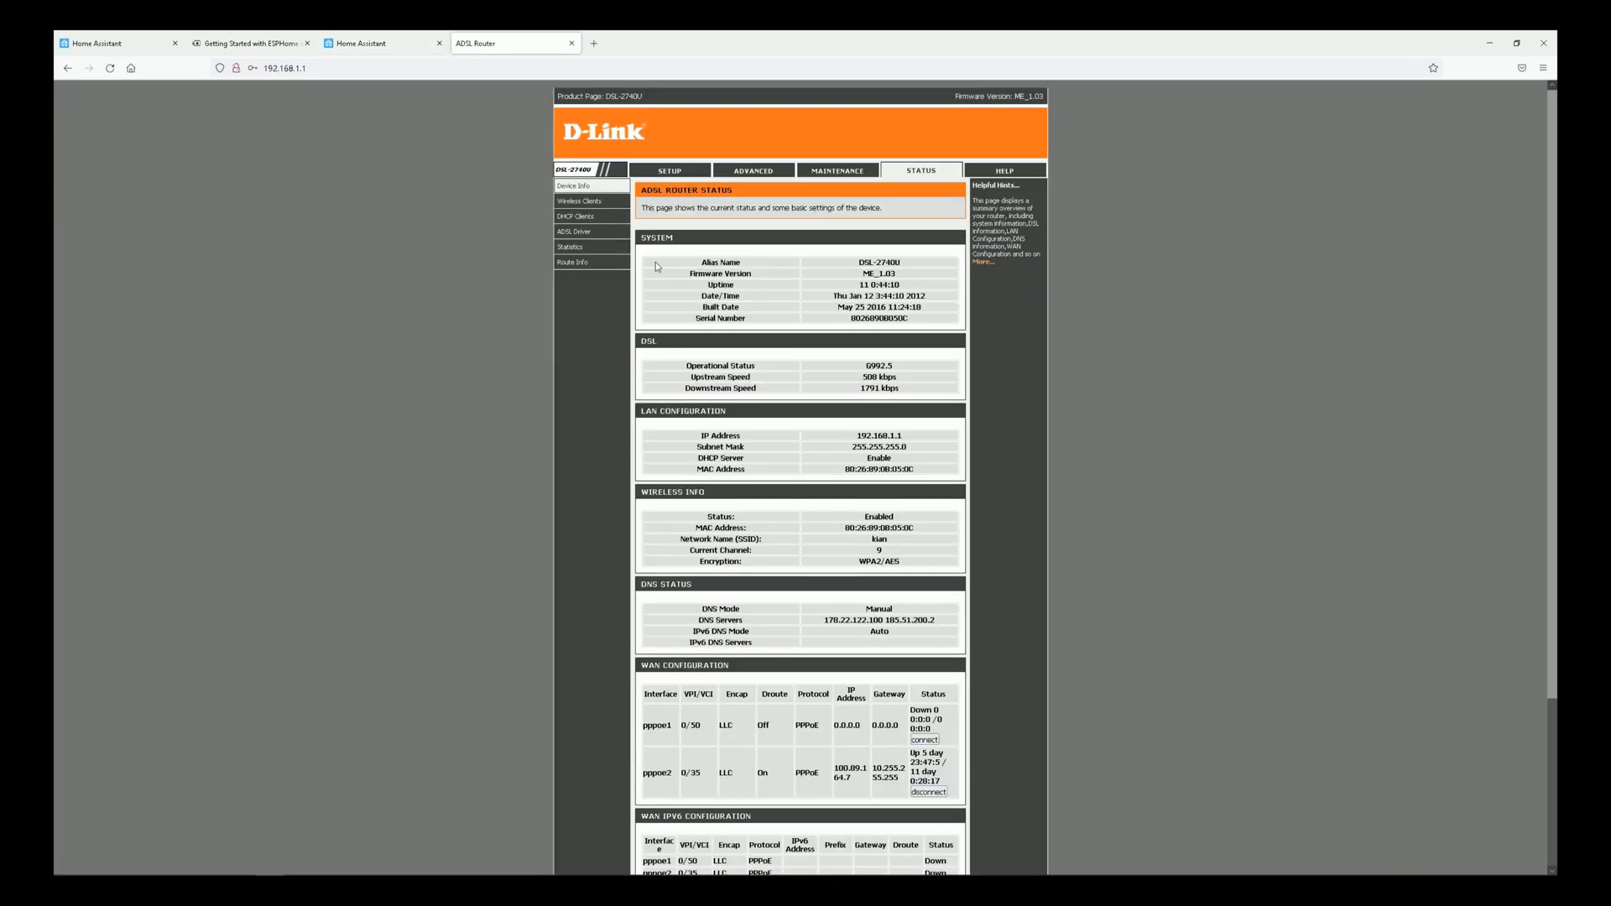
left_click(577, 216)
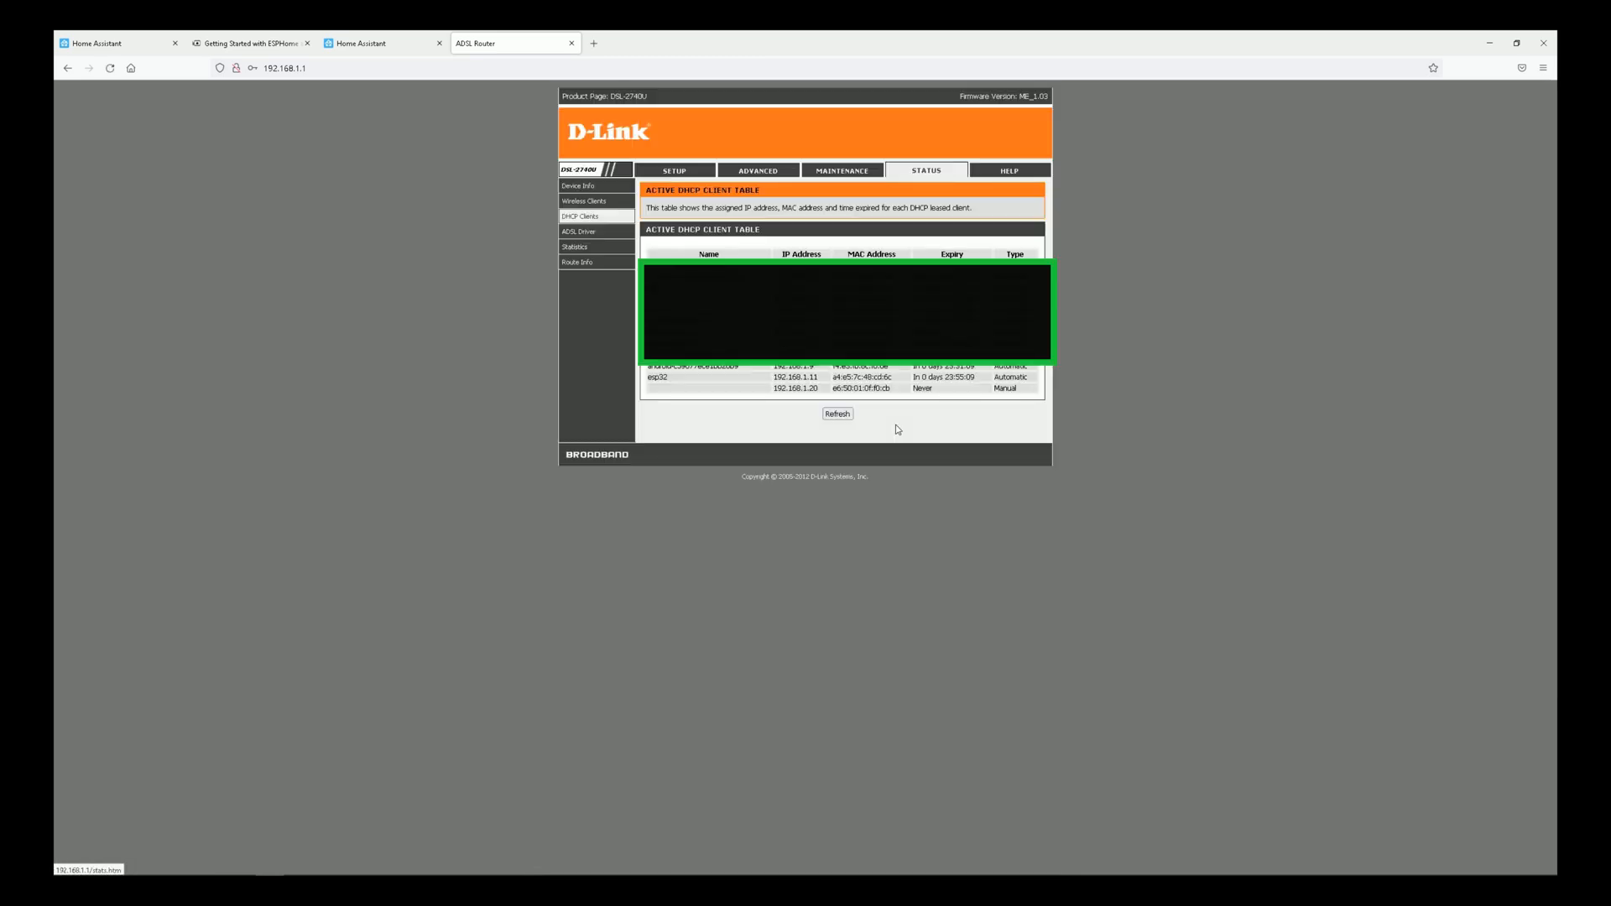
left_click_drag(651, 377, 821, 378)
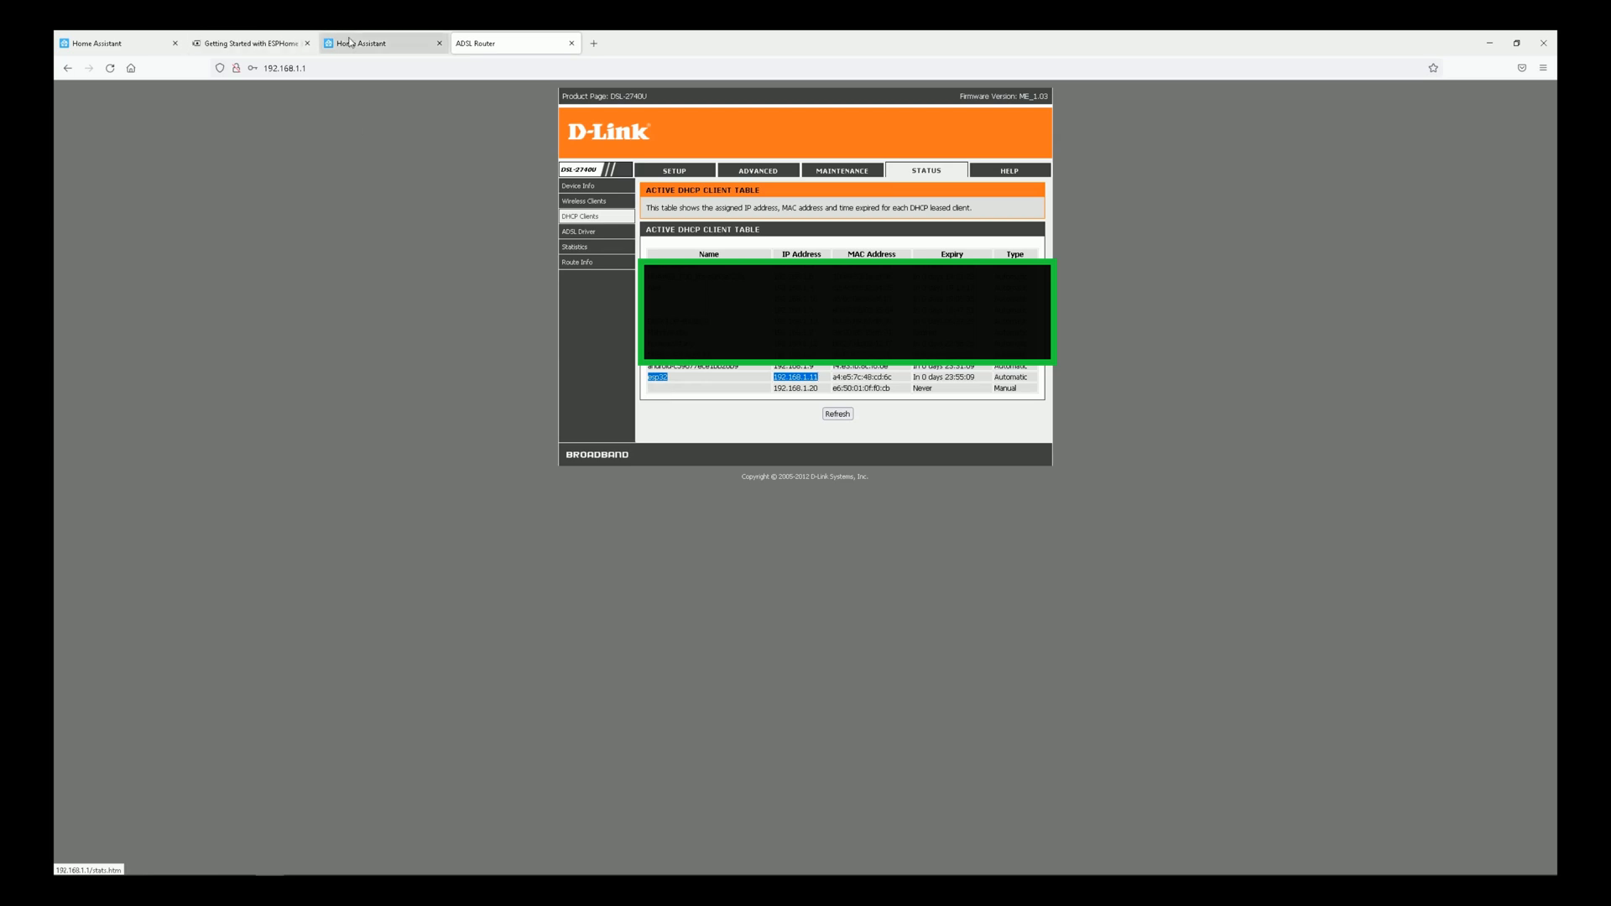
left_click(378, 43)
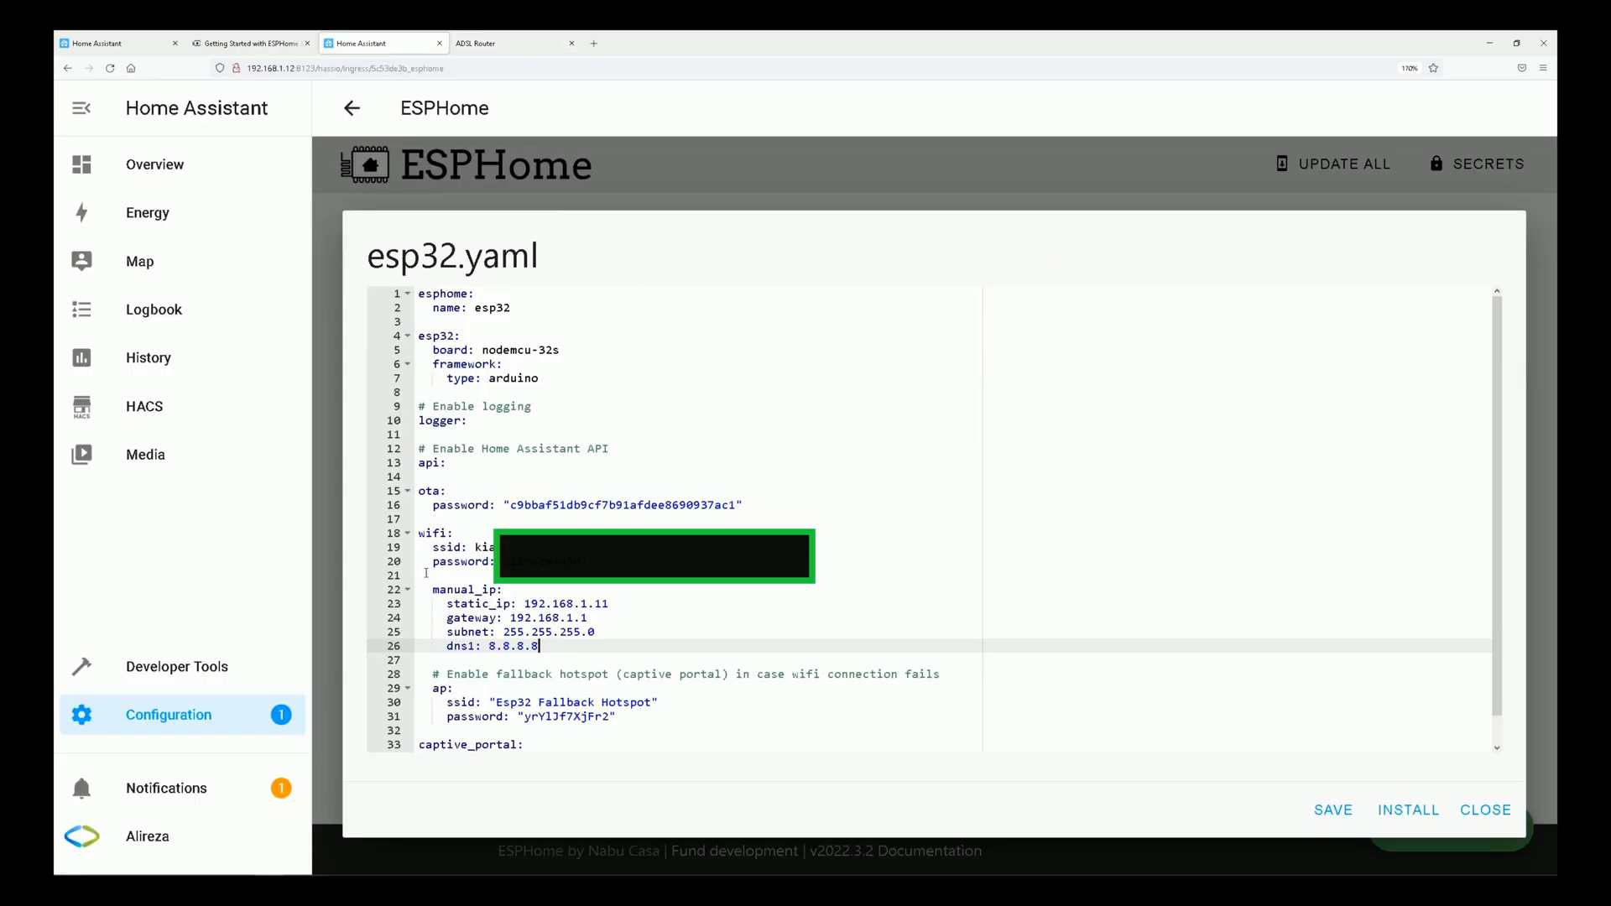
Install the esp32.yaml configuration with its manual_ip block on the device wirelessly.
left_click_drag(432, 589, 567, 649)
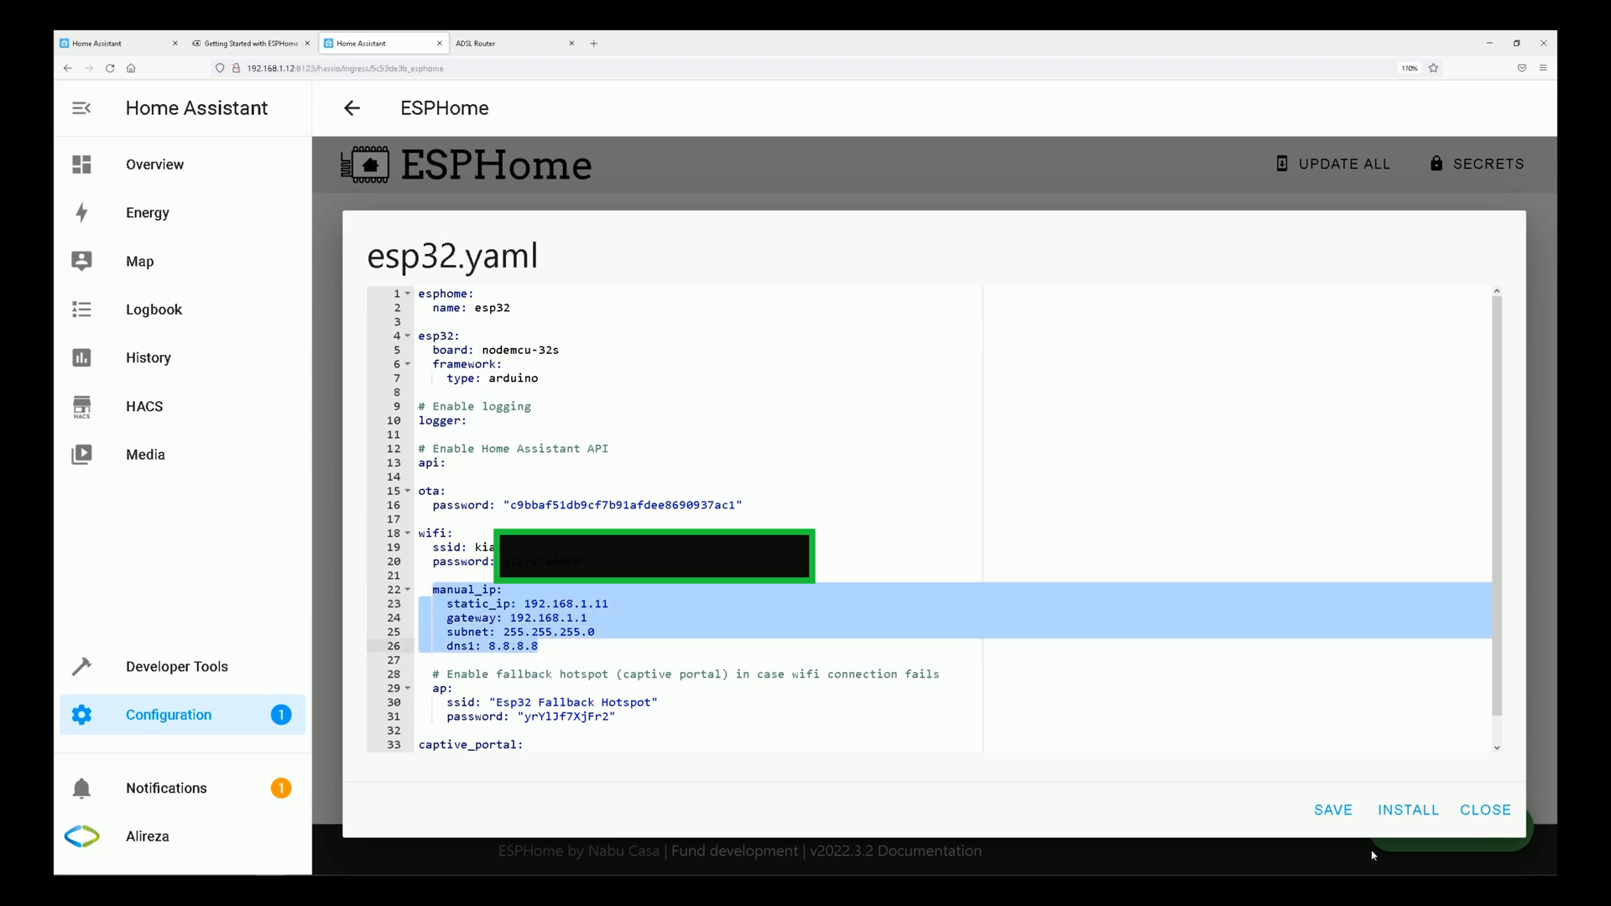
left_click(1403, 811)
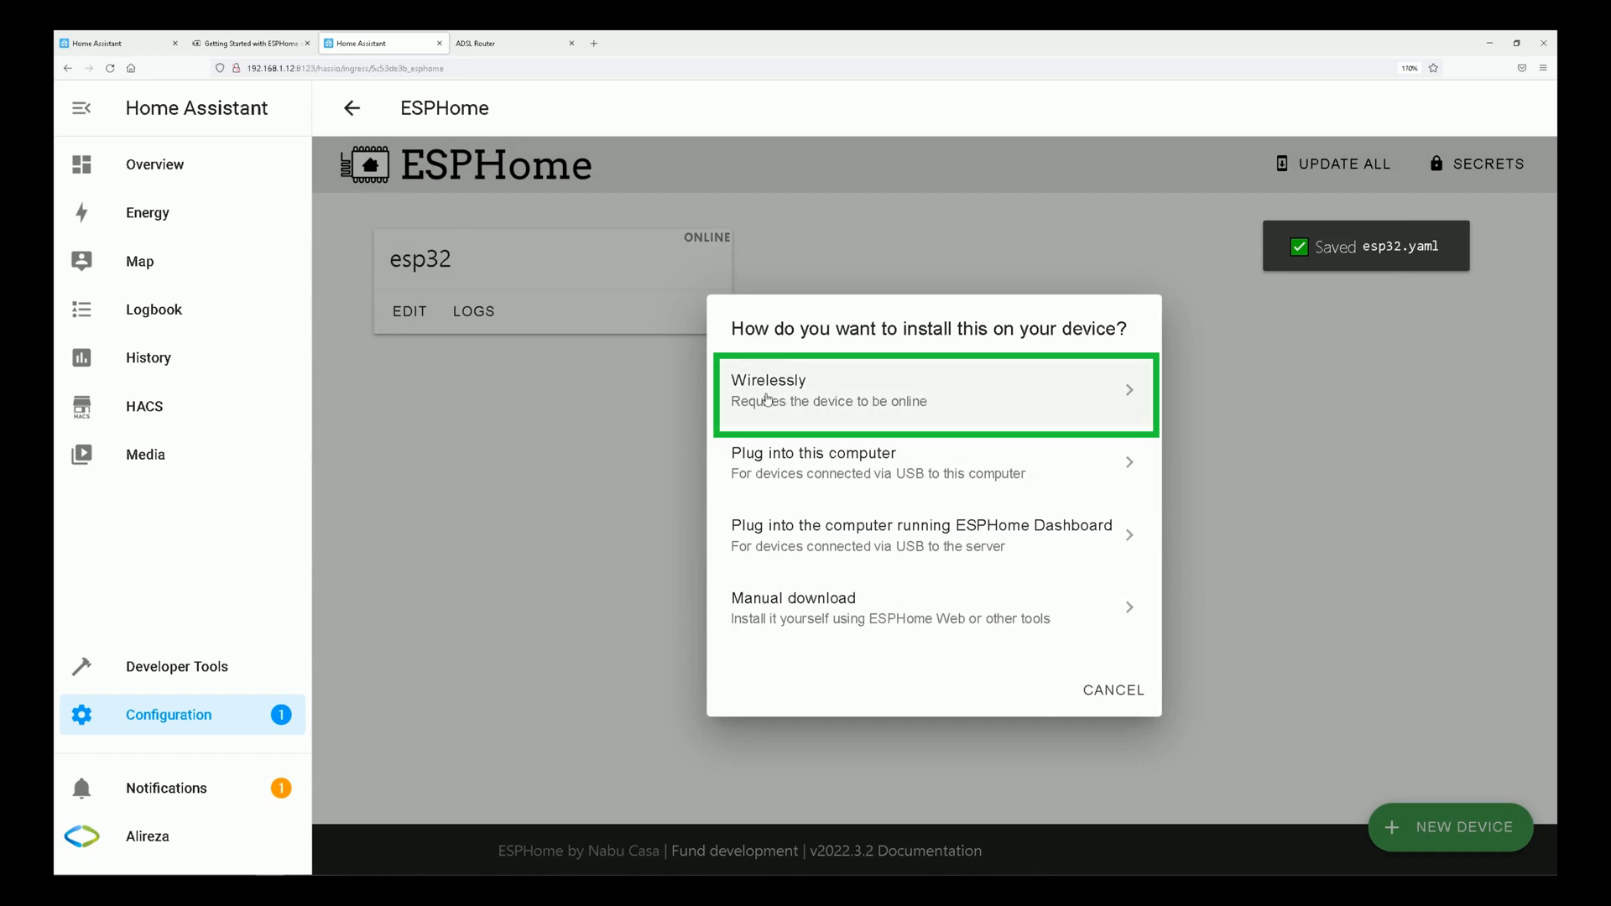
left_click(766, 399)
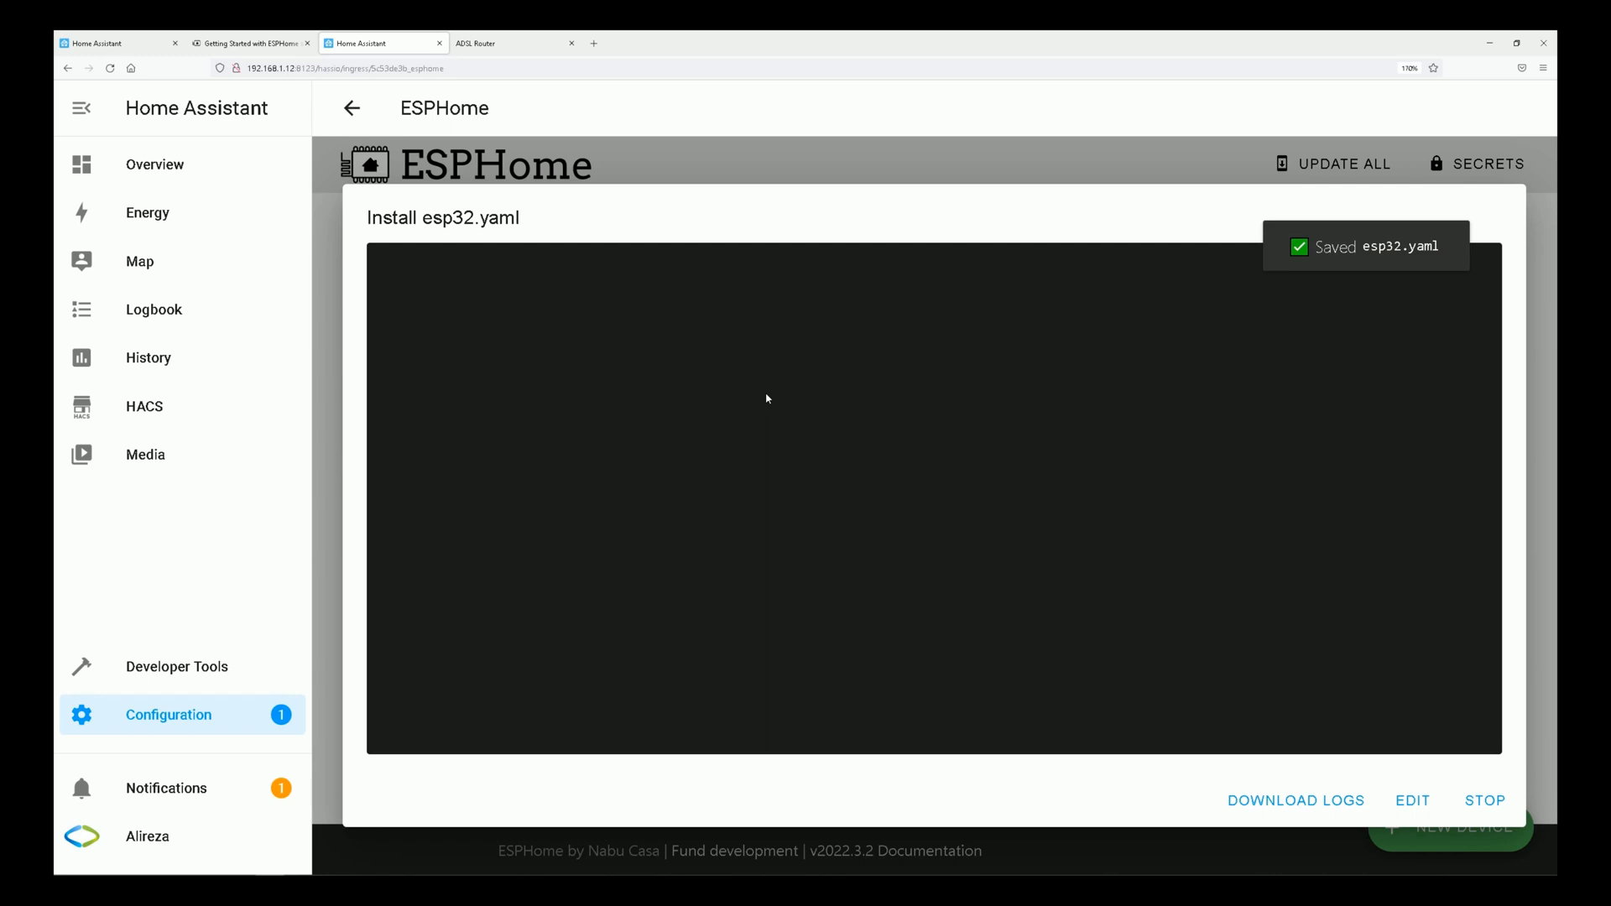